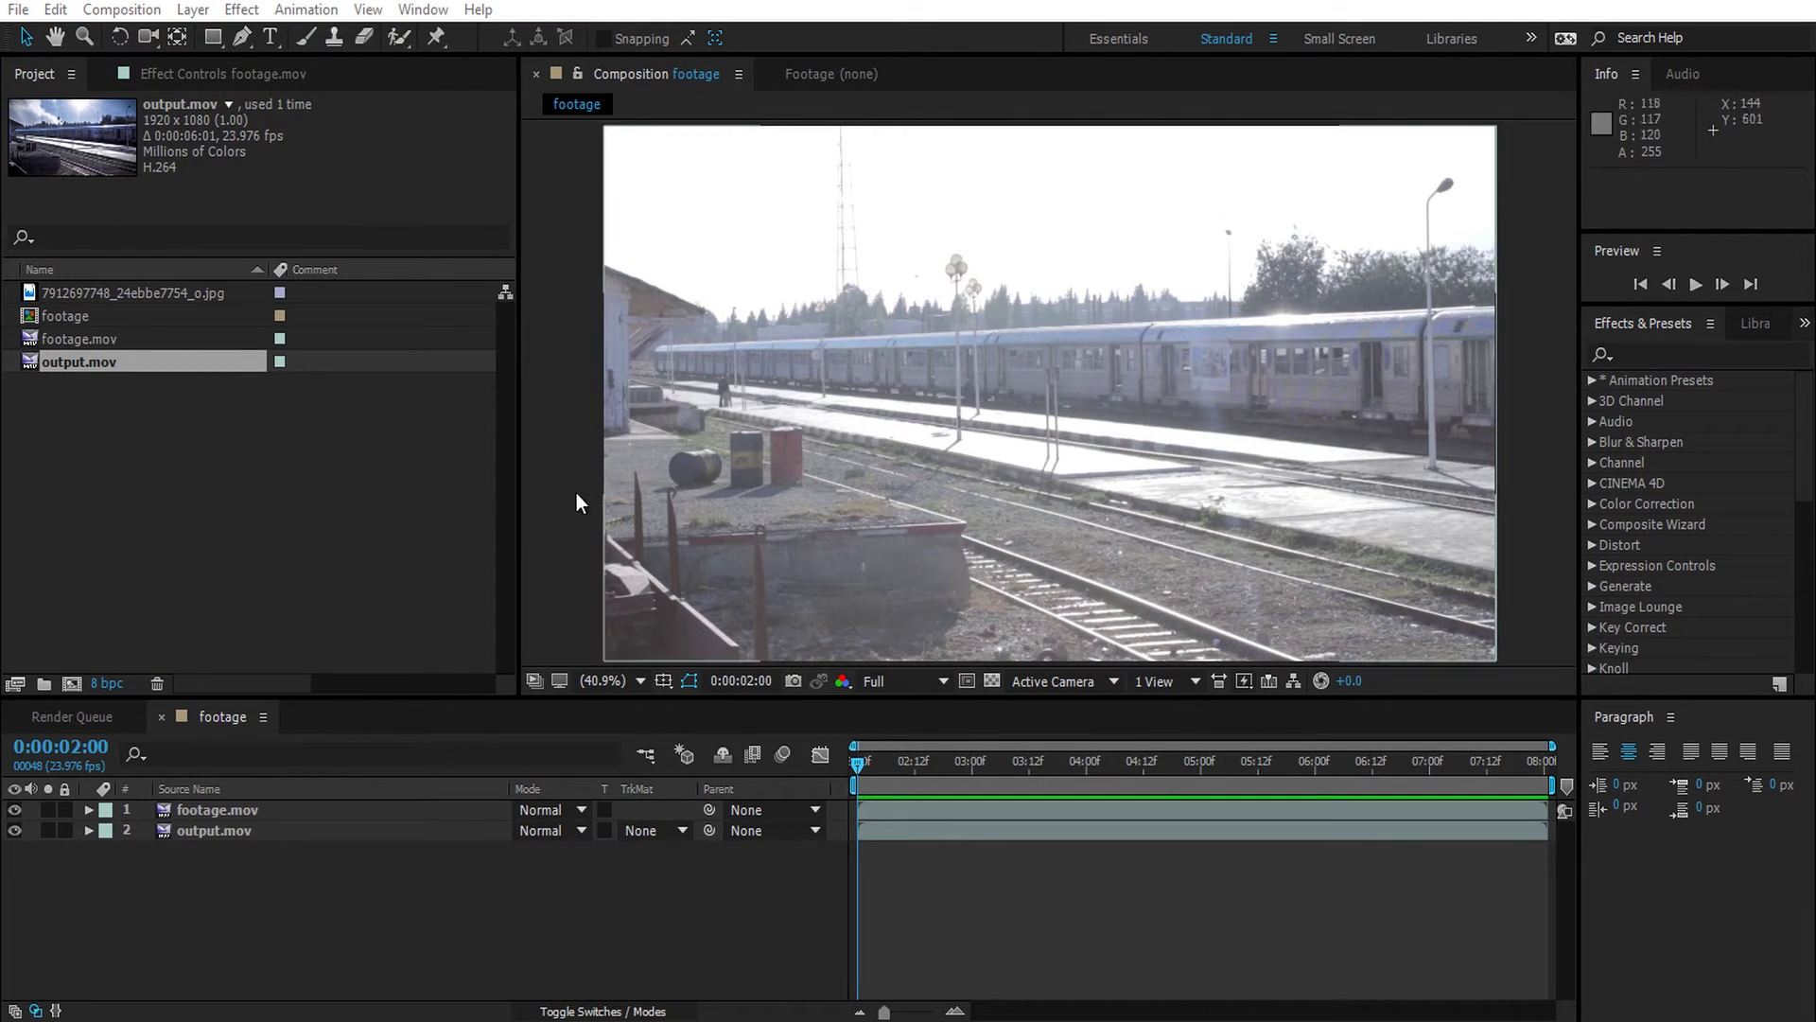
- Hide the footage.mov layer, scrub to preview the graded output.mov, and select footage.mov in the Project panel
{"action": "left_click", "coordinate": [14, 810]}
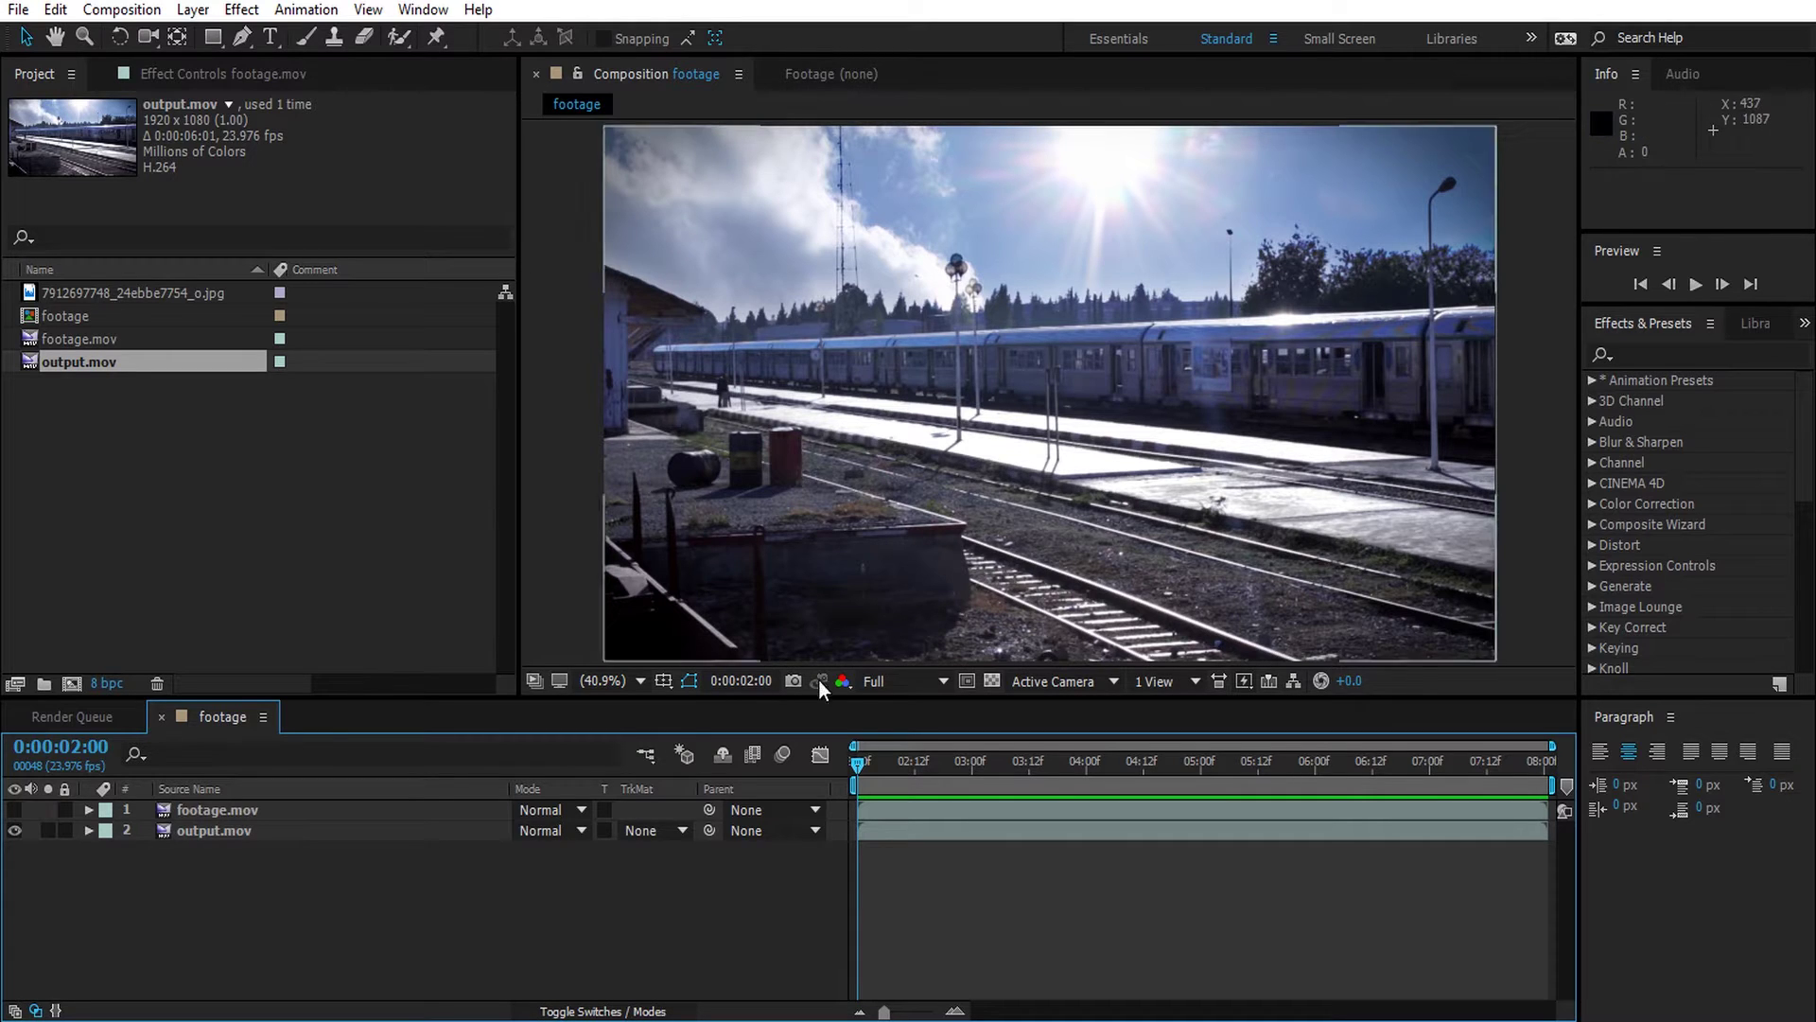
{"action": "mouse_move", "coordinate": [860, 757]}
{"action": "left_mouse_down"}
{"action": "mouse_move", "coordinate": [1425, 765]}
{"action": "mouse_move", "coordinate": [844, 779]}
{"action": "left_mouse_up"}
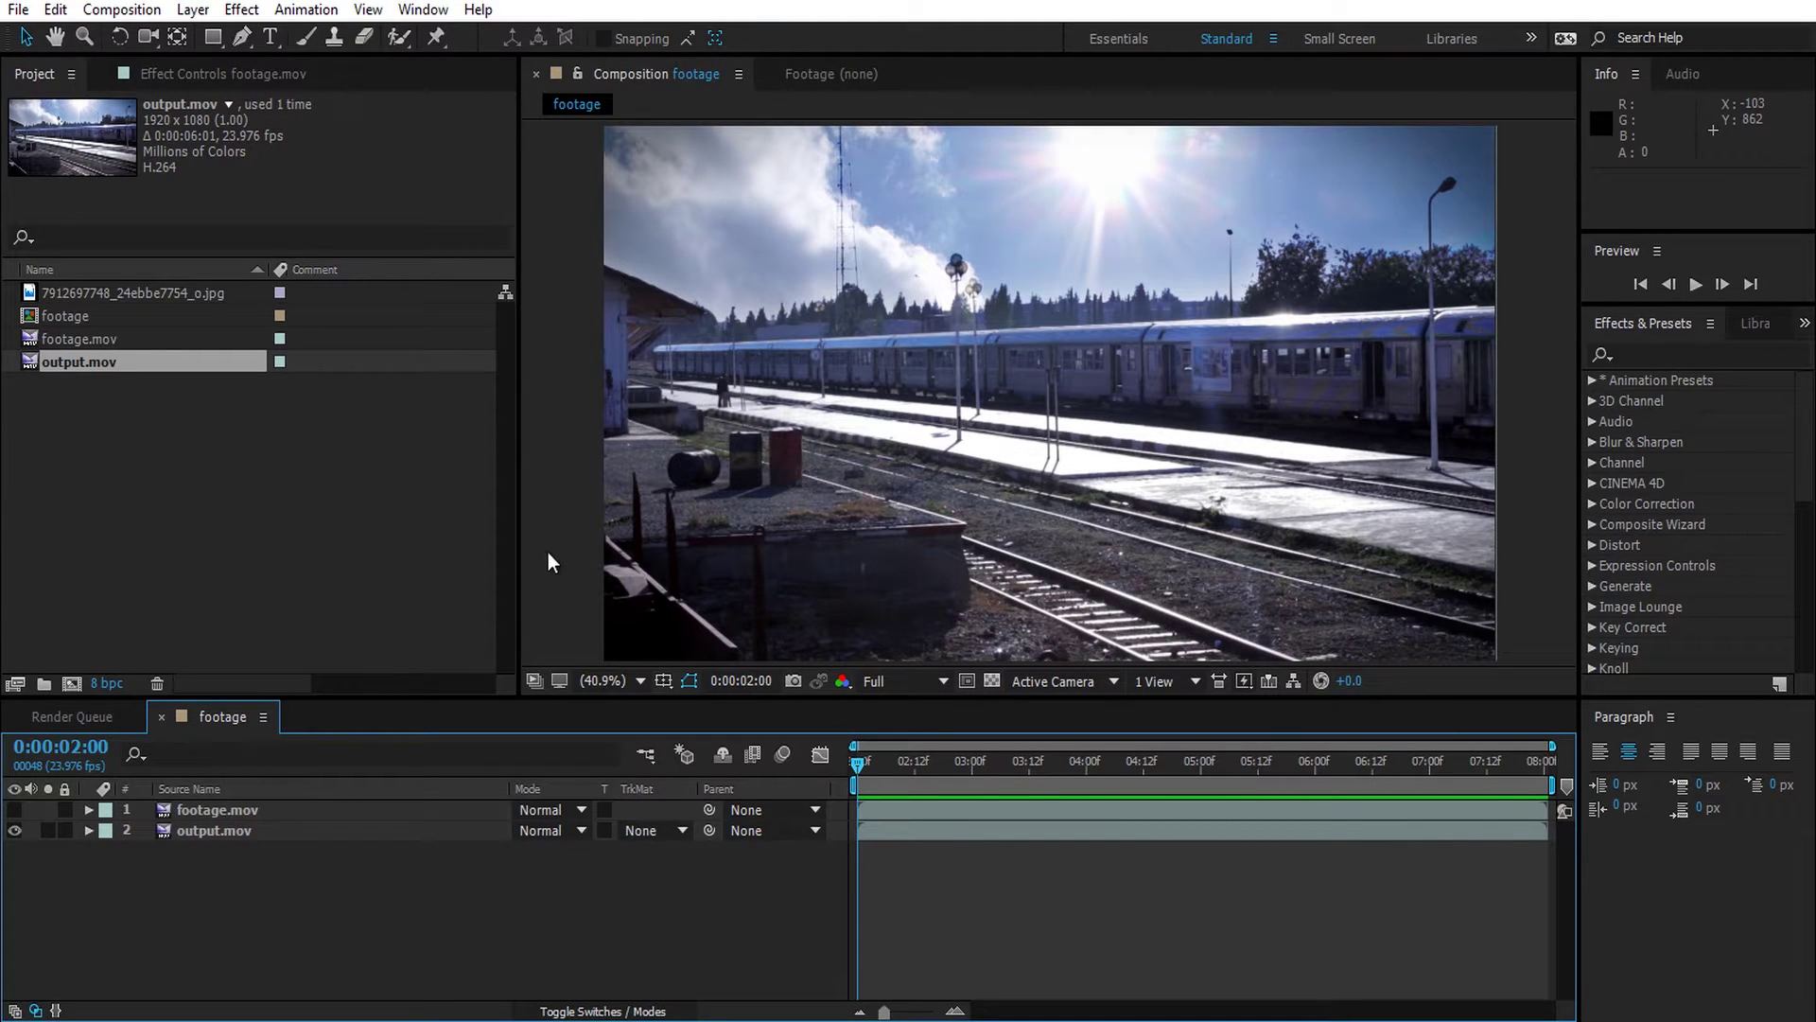
{"action": "left_click", "coordinate": [89, 341]}
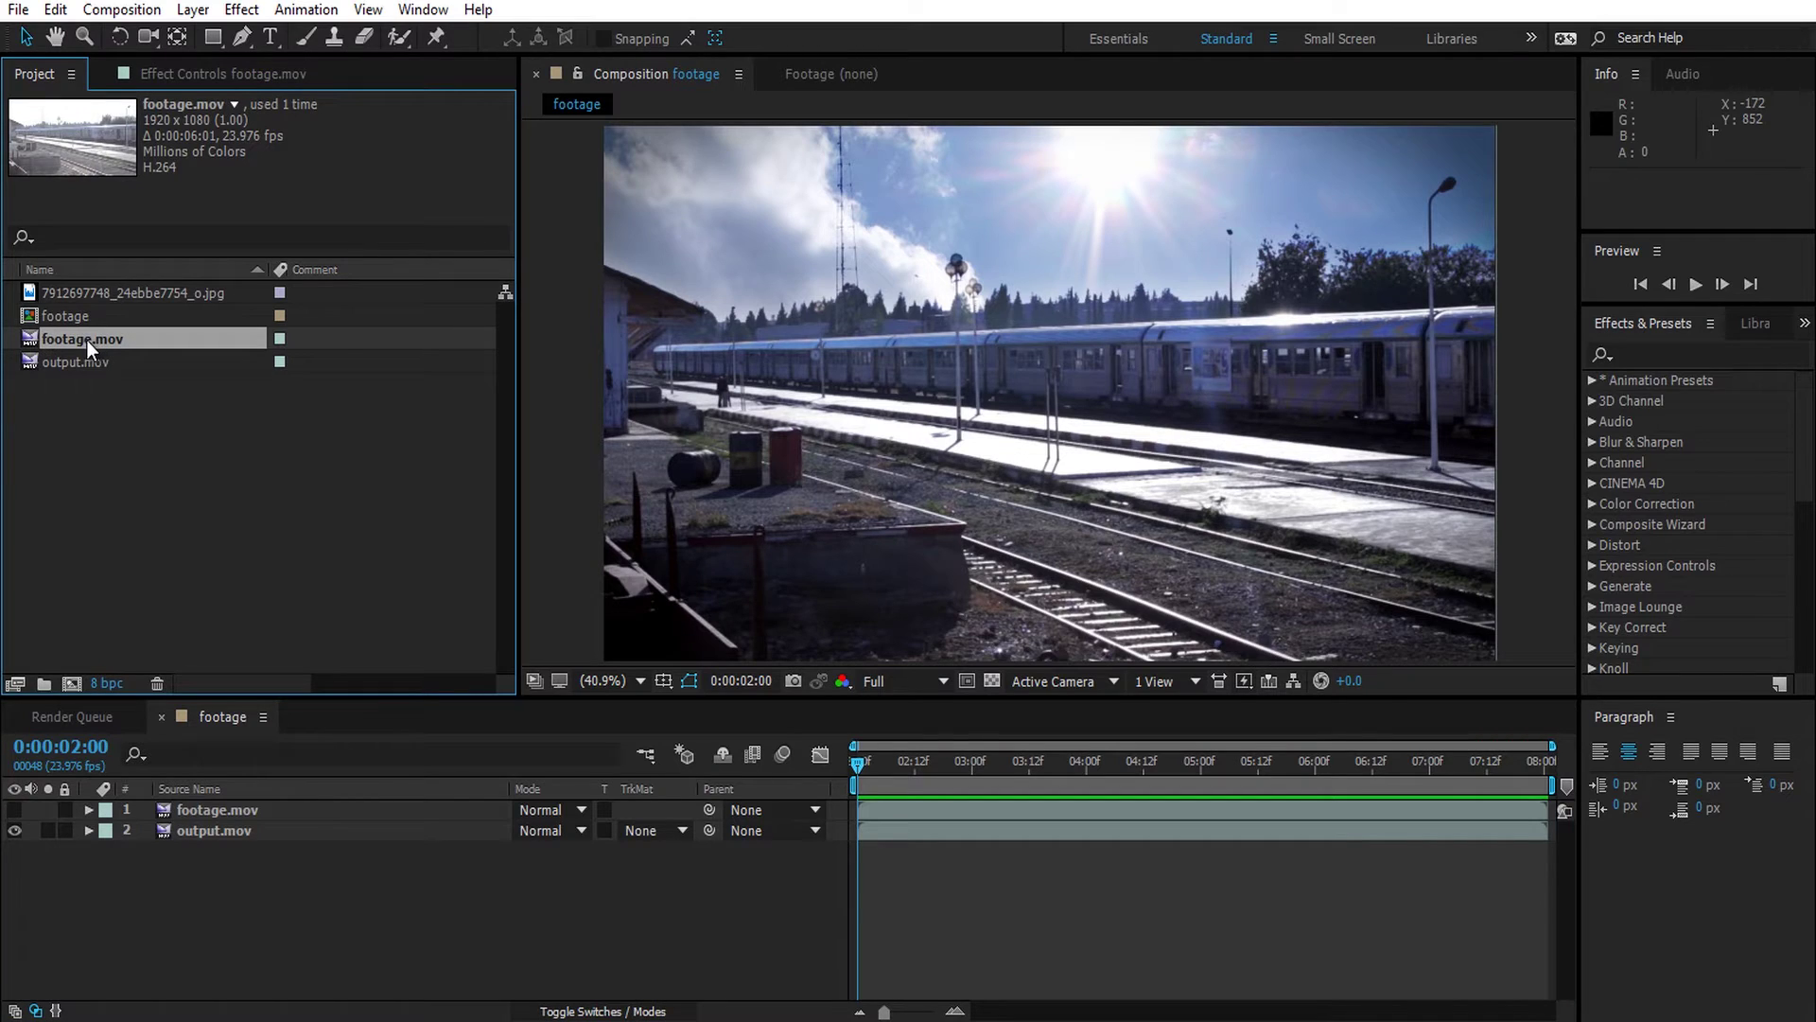
- Create a composition from footage.mov, apply Warp Stabilizer VFX, and scrub to check the stabilization
{"action": "left_click_drag", "start_coordinate": [71, 339], "coordinate": [70, 681]}
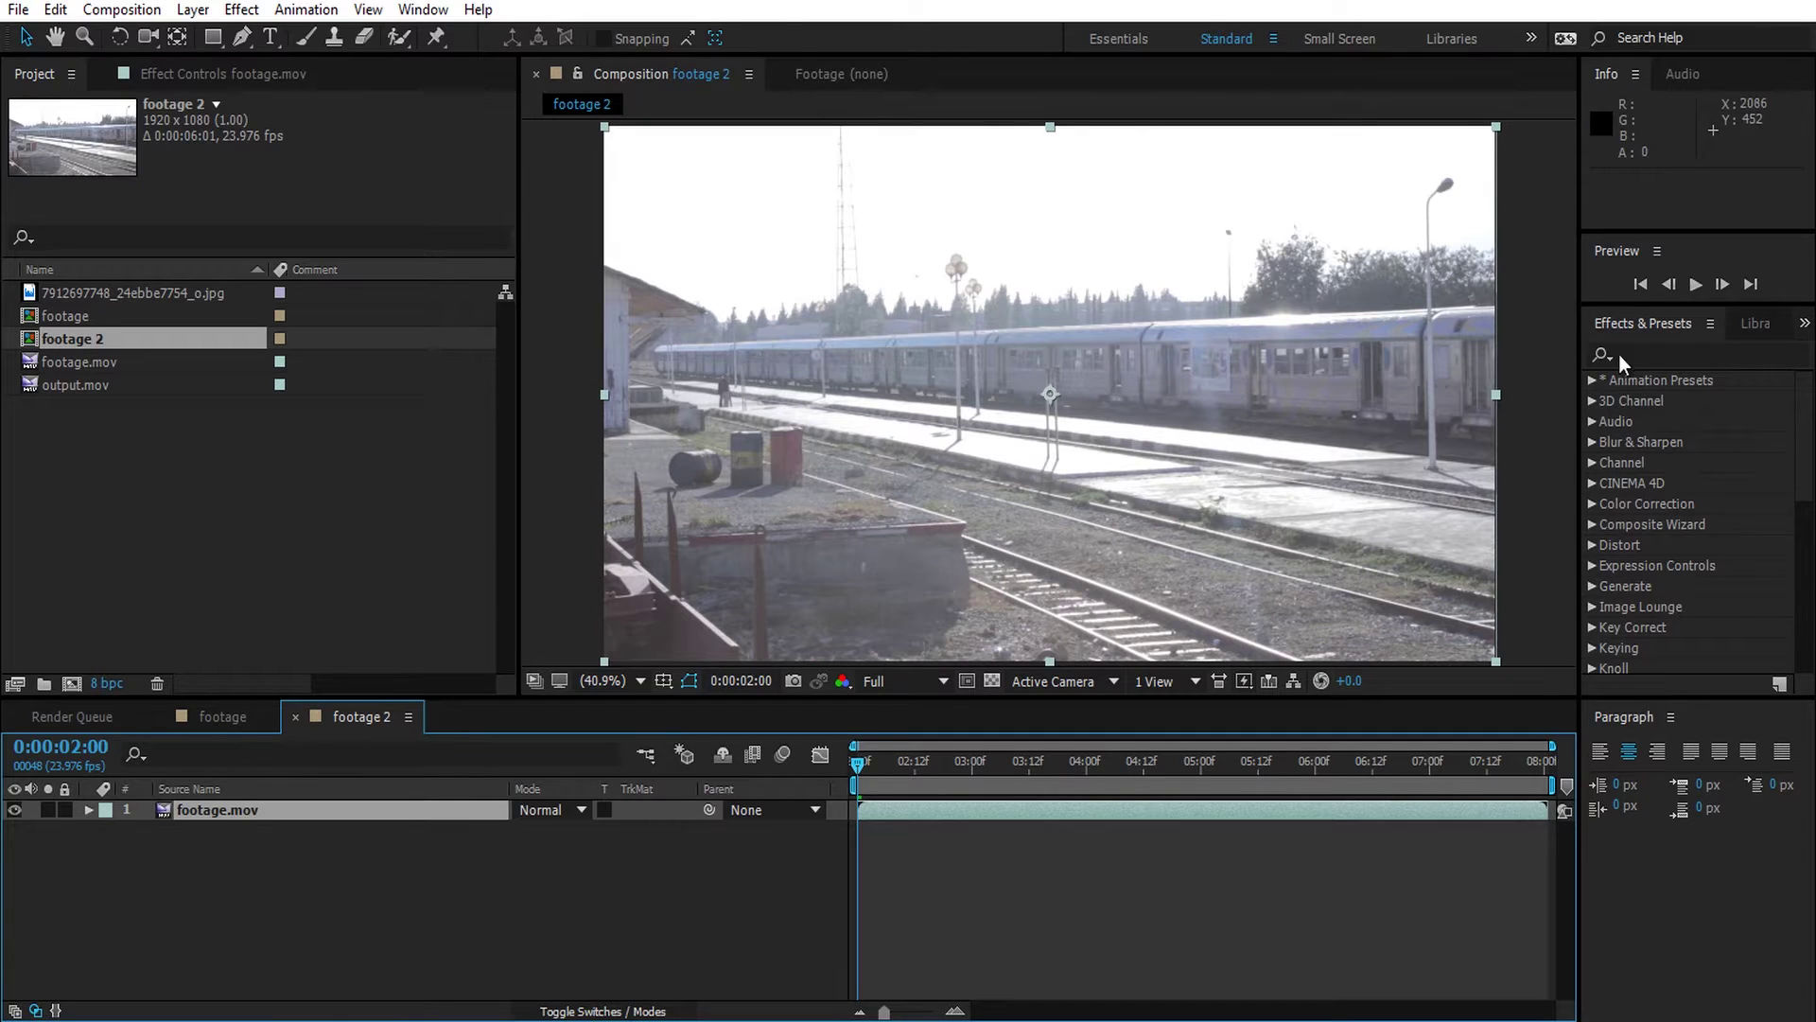
{"action": "left_click", "coordinate": [1647, 353]}
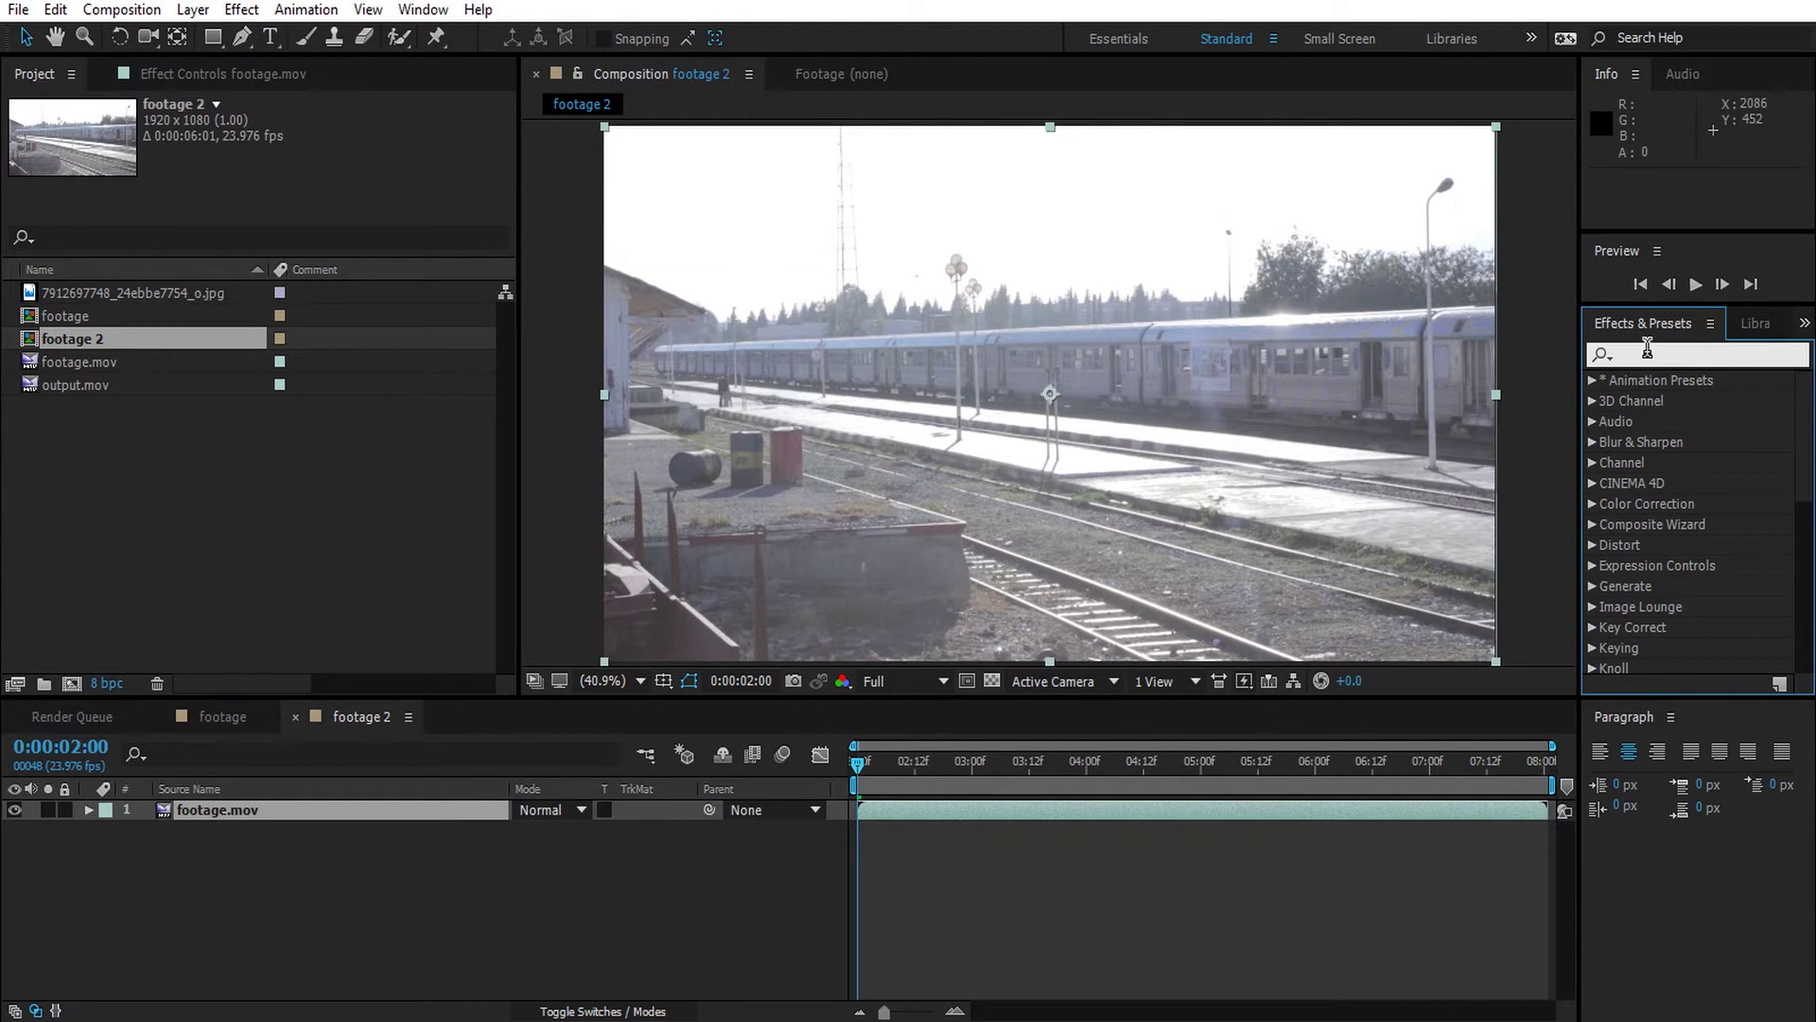
{"action": "type", "text": "warp"}
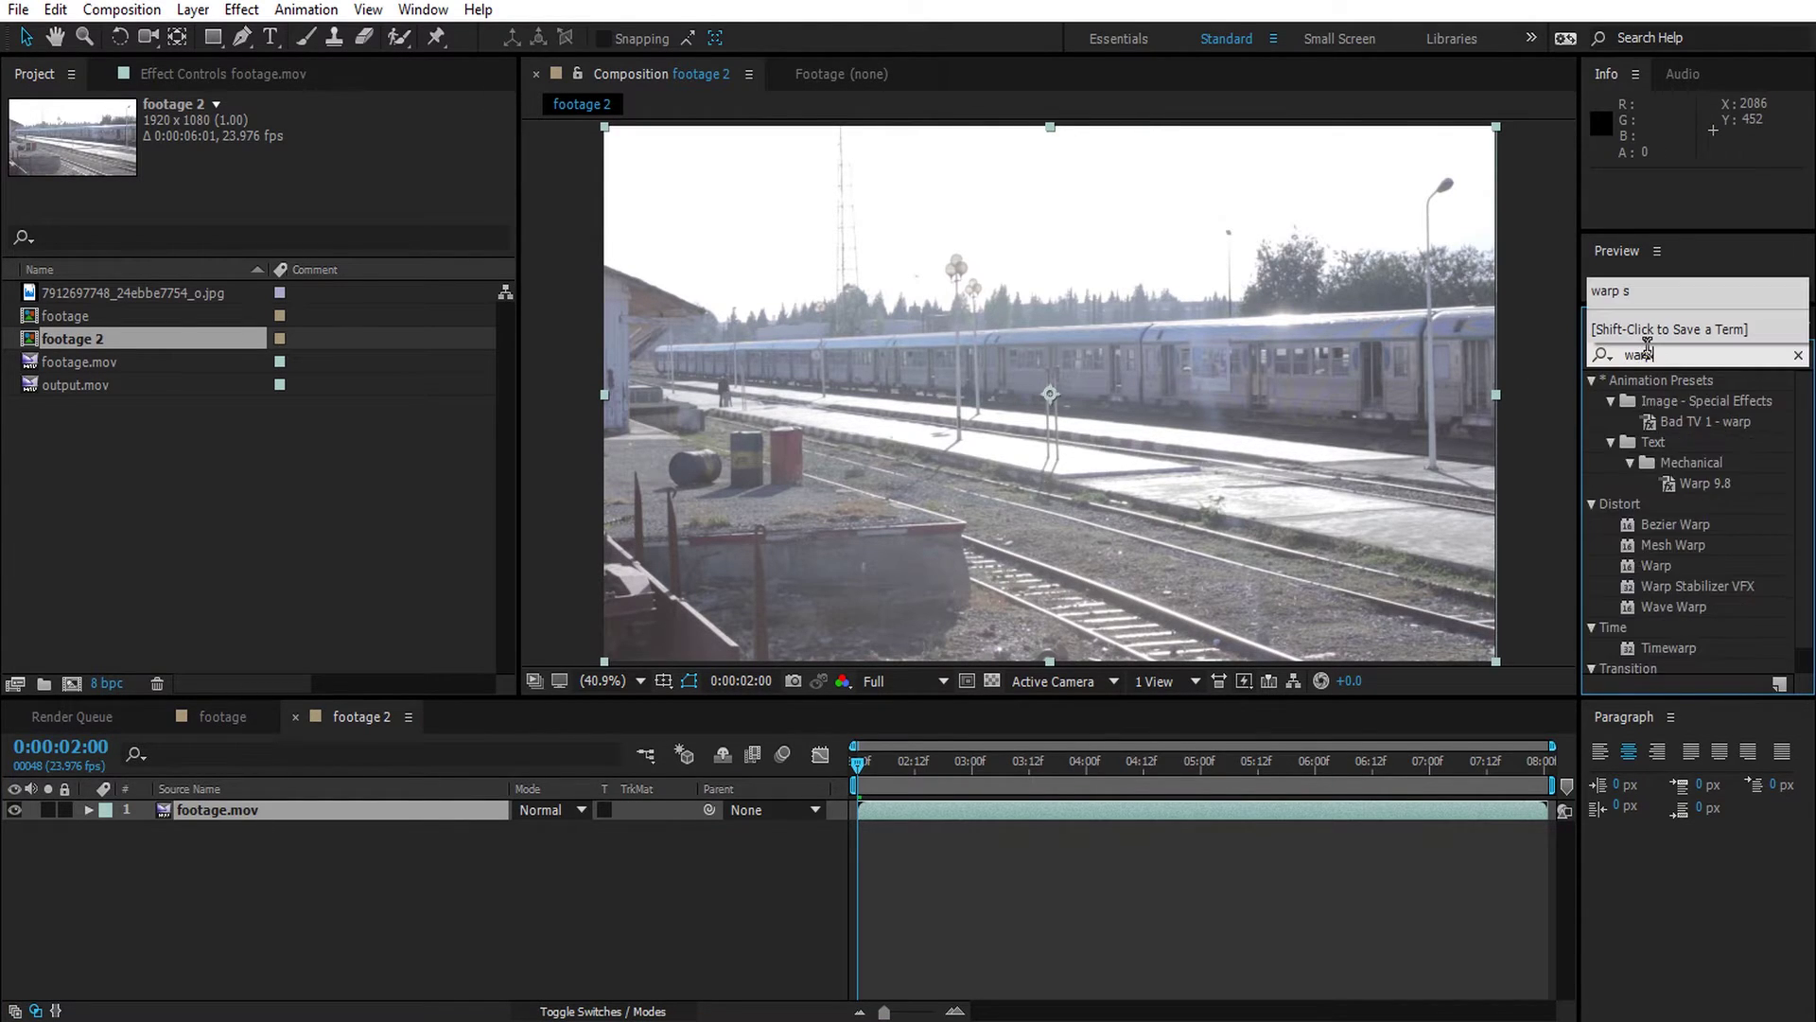
{"action": "type", "text": " st"}
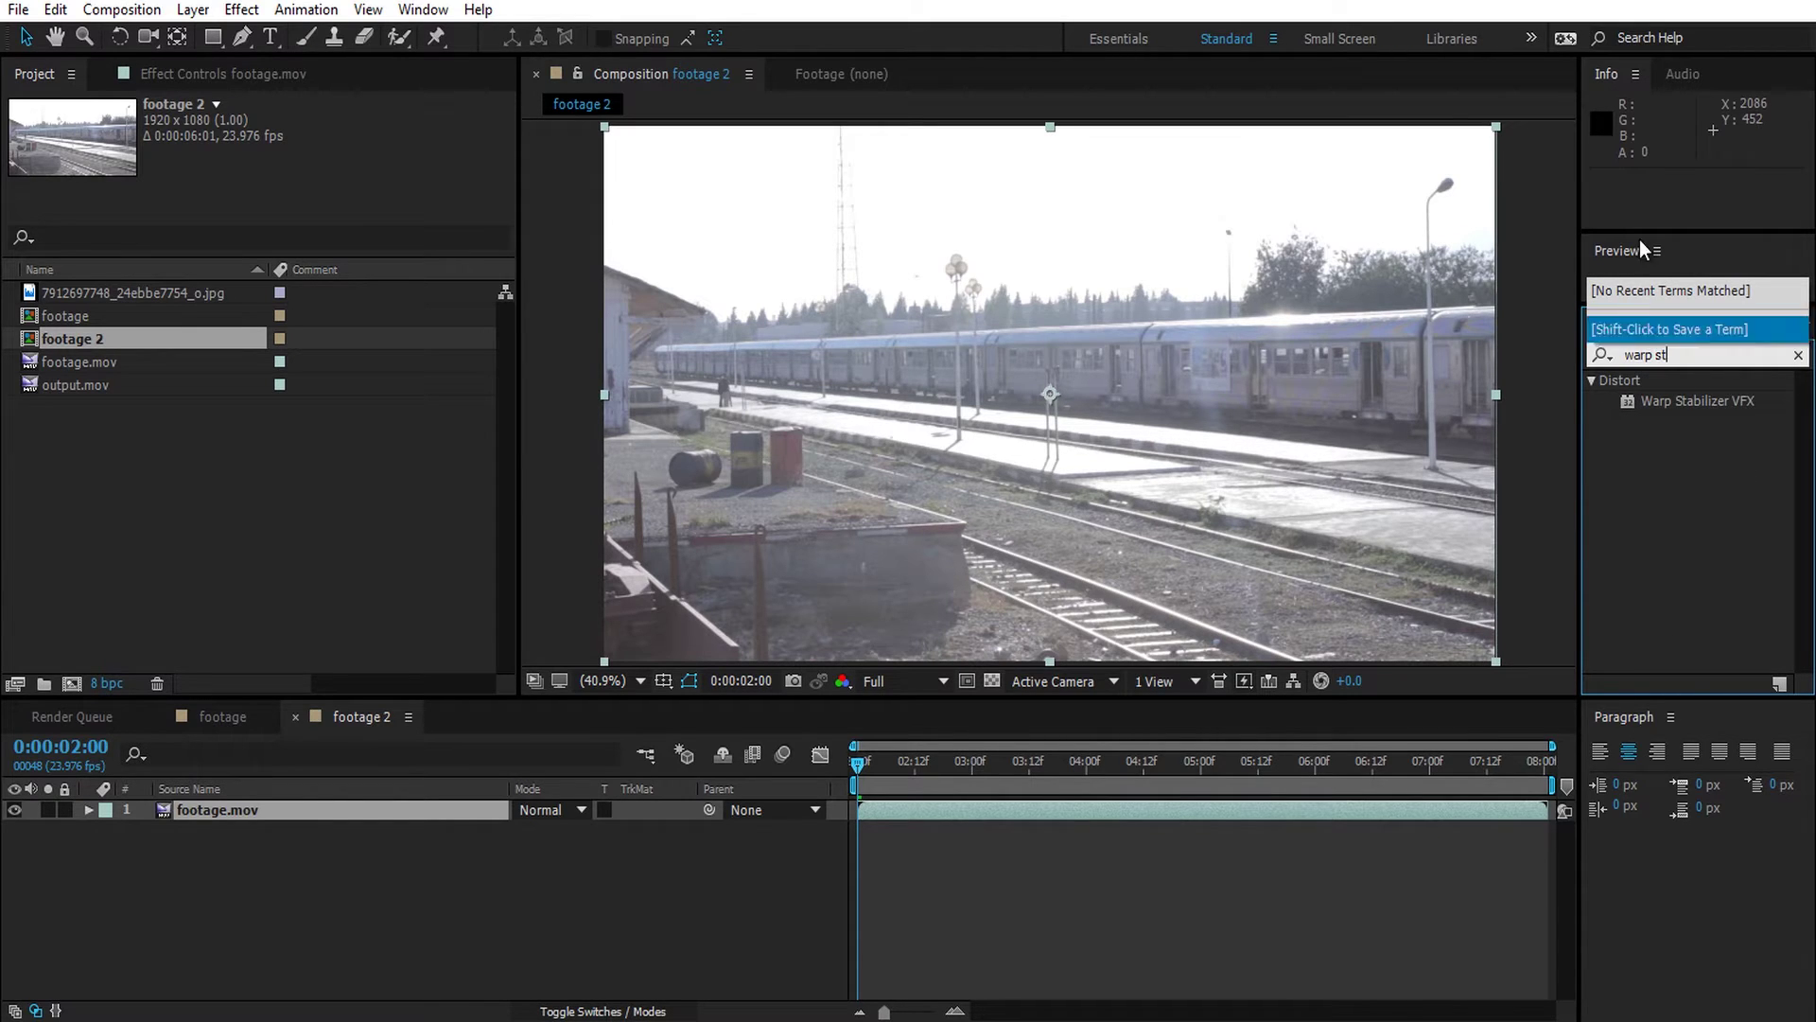
{"action": "left_click_drag", "start_coordinate": [1701, 397], "coordinate": [288, 808]}
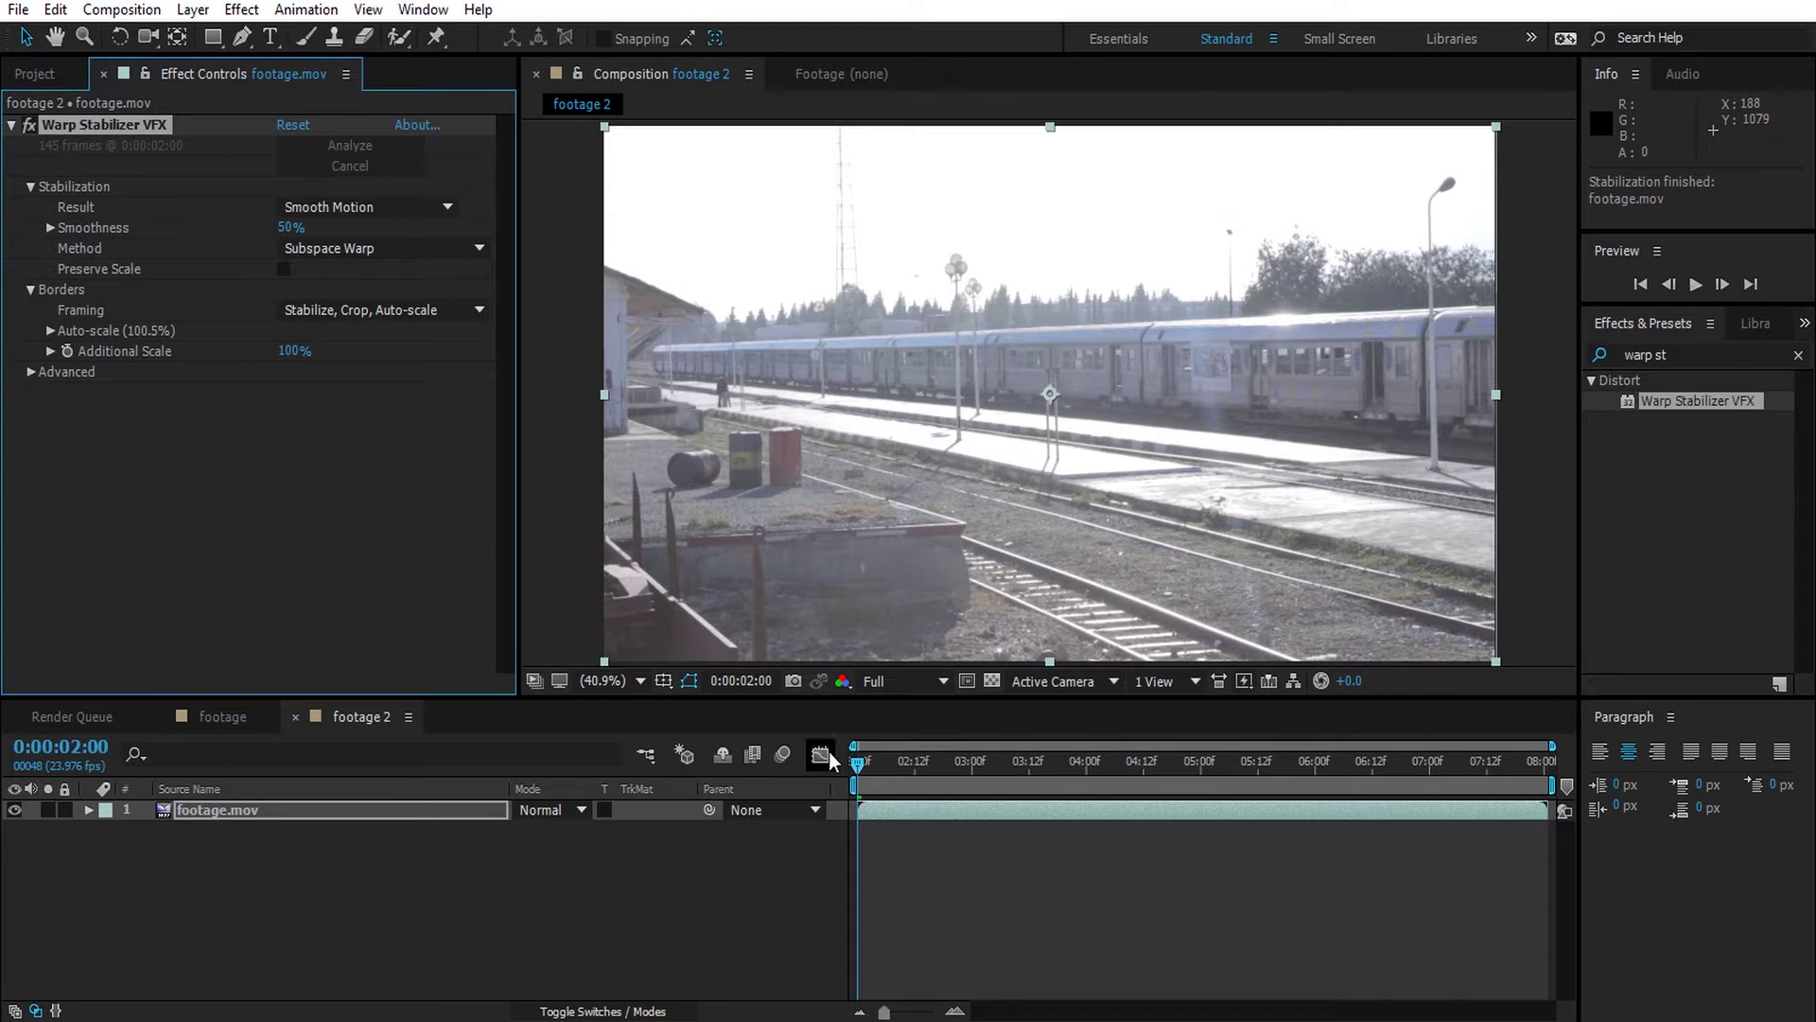
{"action": "left_click_drag", "start_coordinate": [860, 763], "coordinate": [901, 781]}
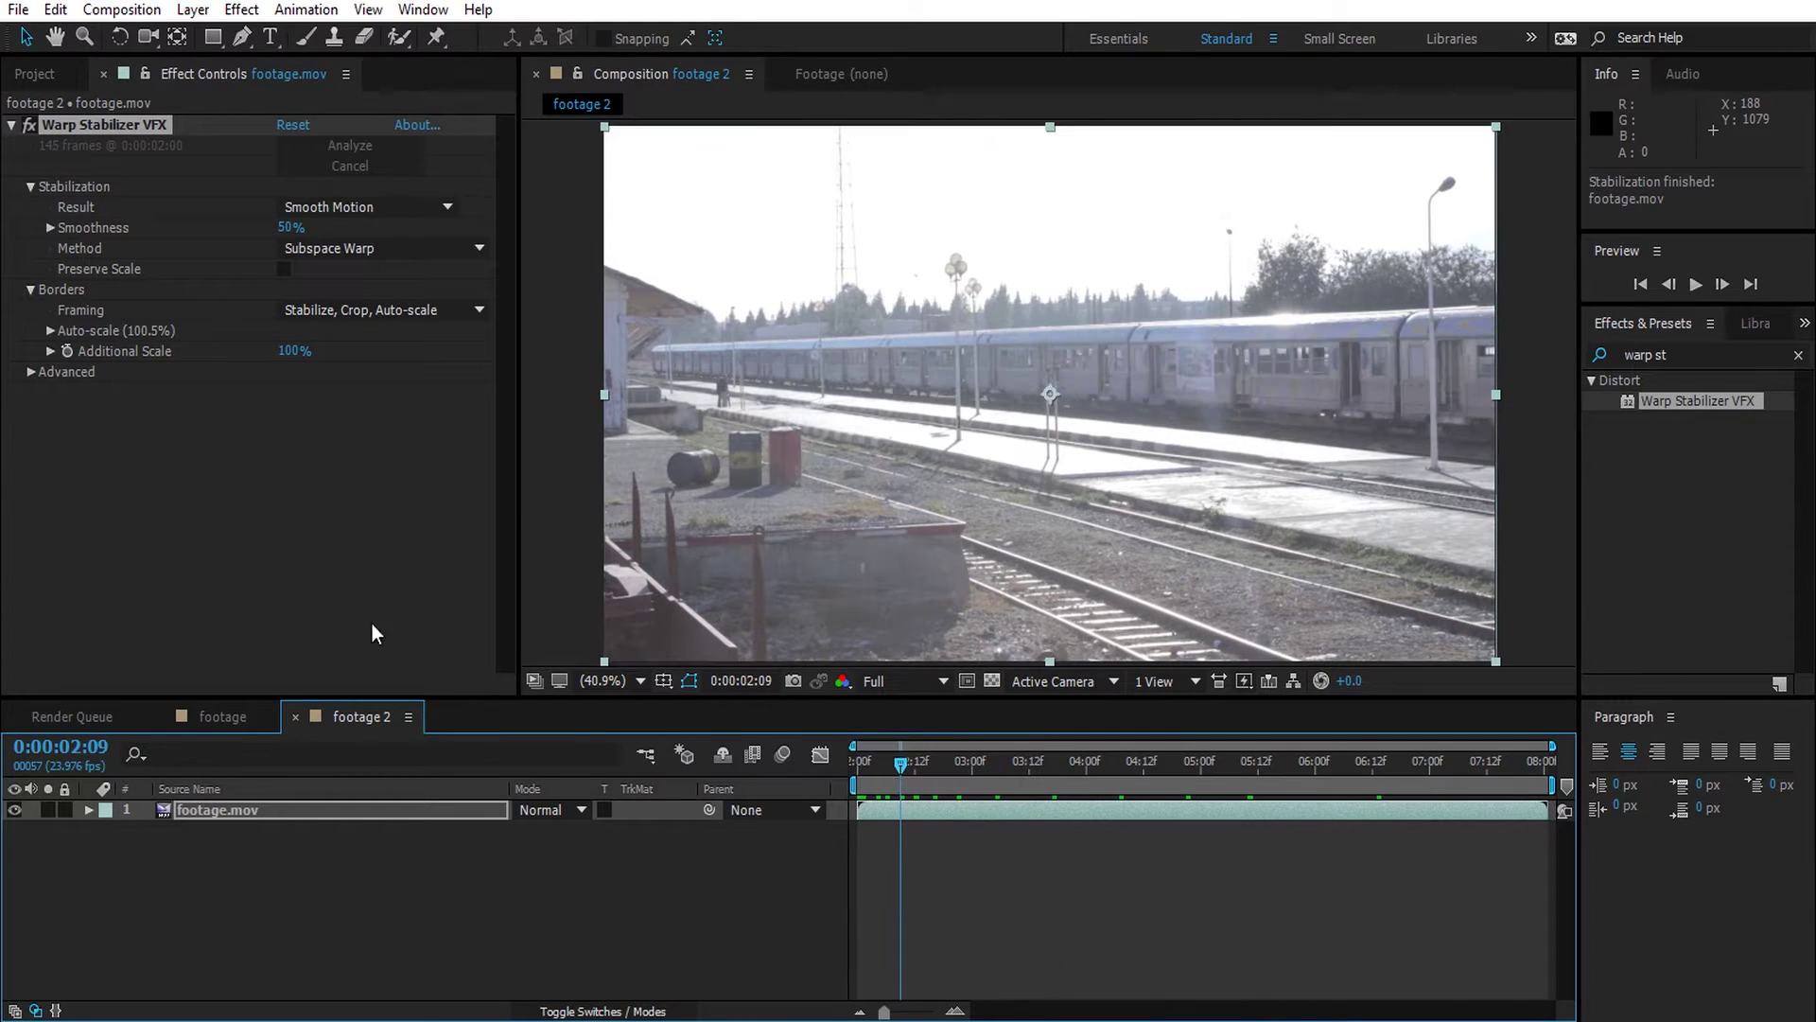
{"action": "left_click", "coordinate": [39, 75]}
{"action": "left_click", "coordinate": [93, 293]}
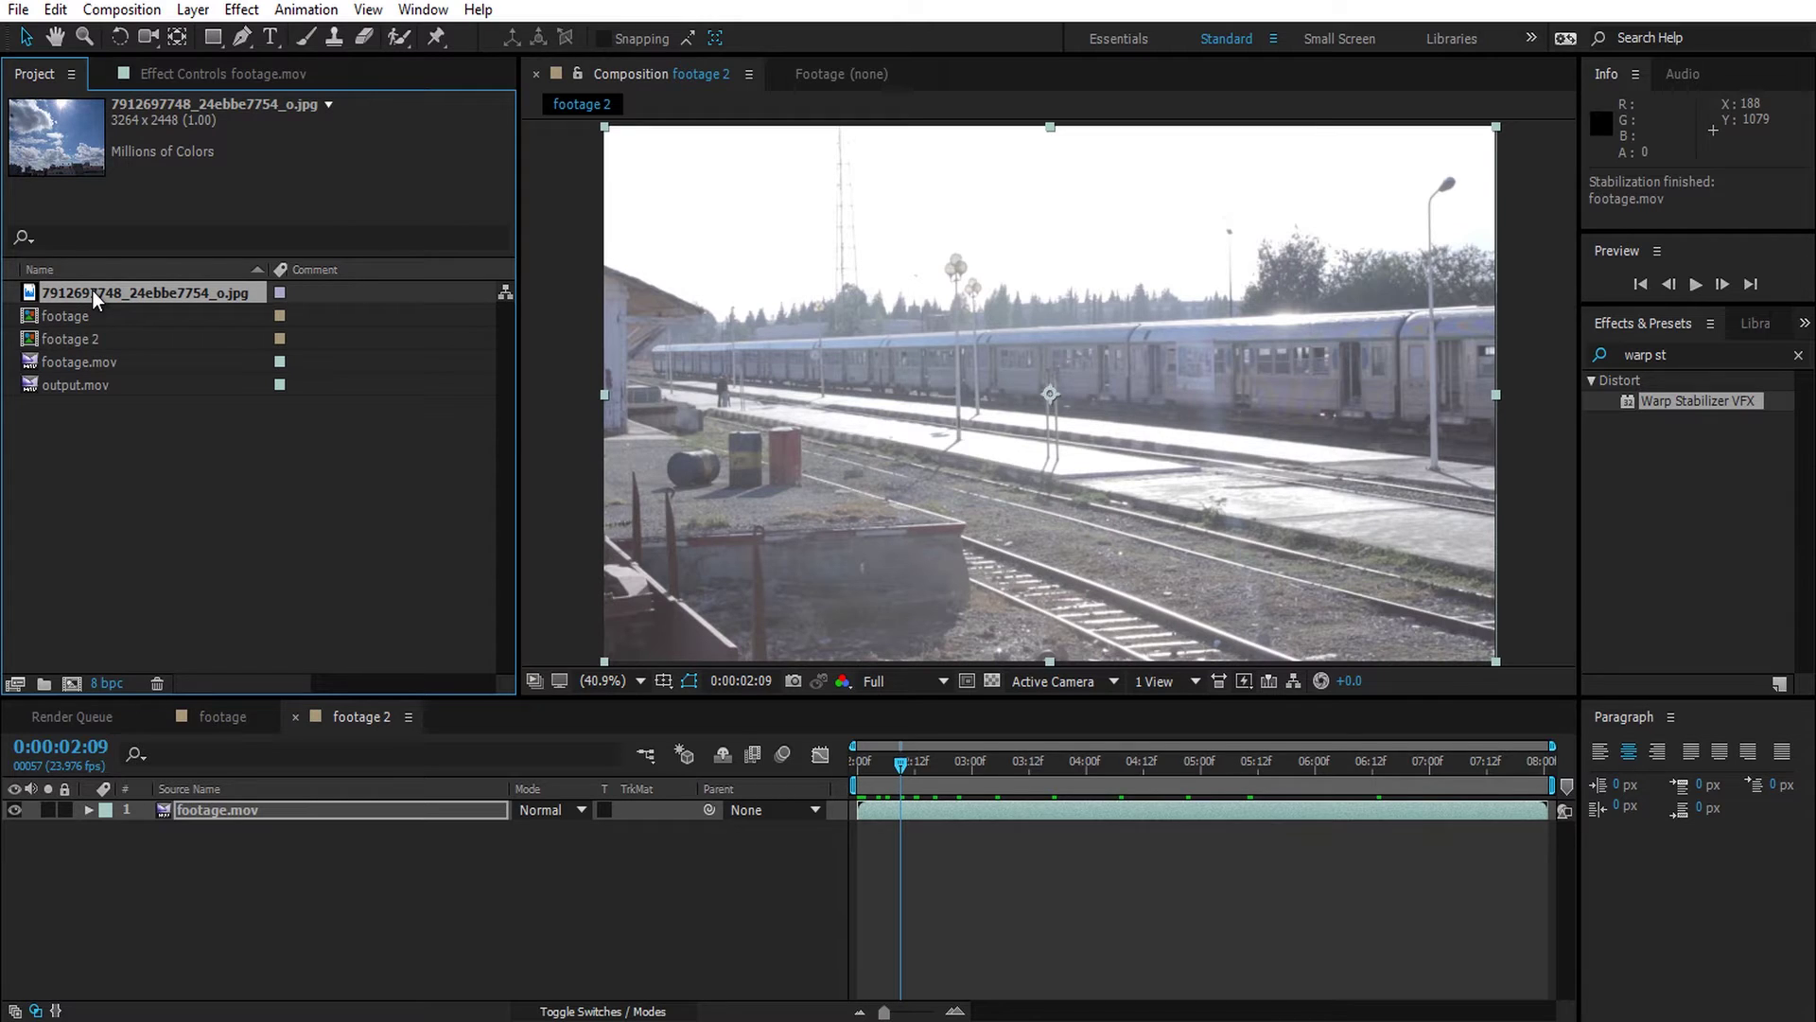
{"action": "double_click", "coordinate": [93, 292]}
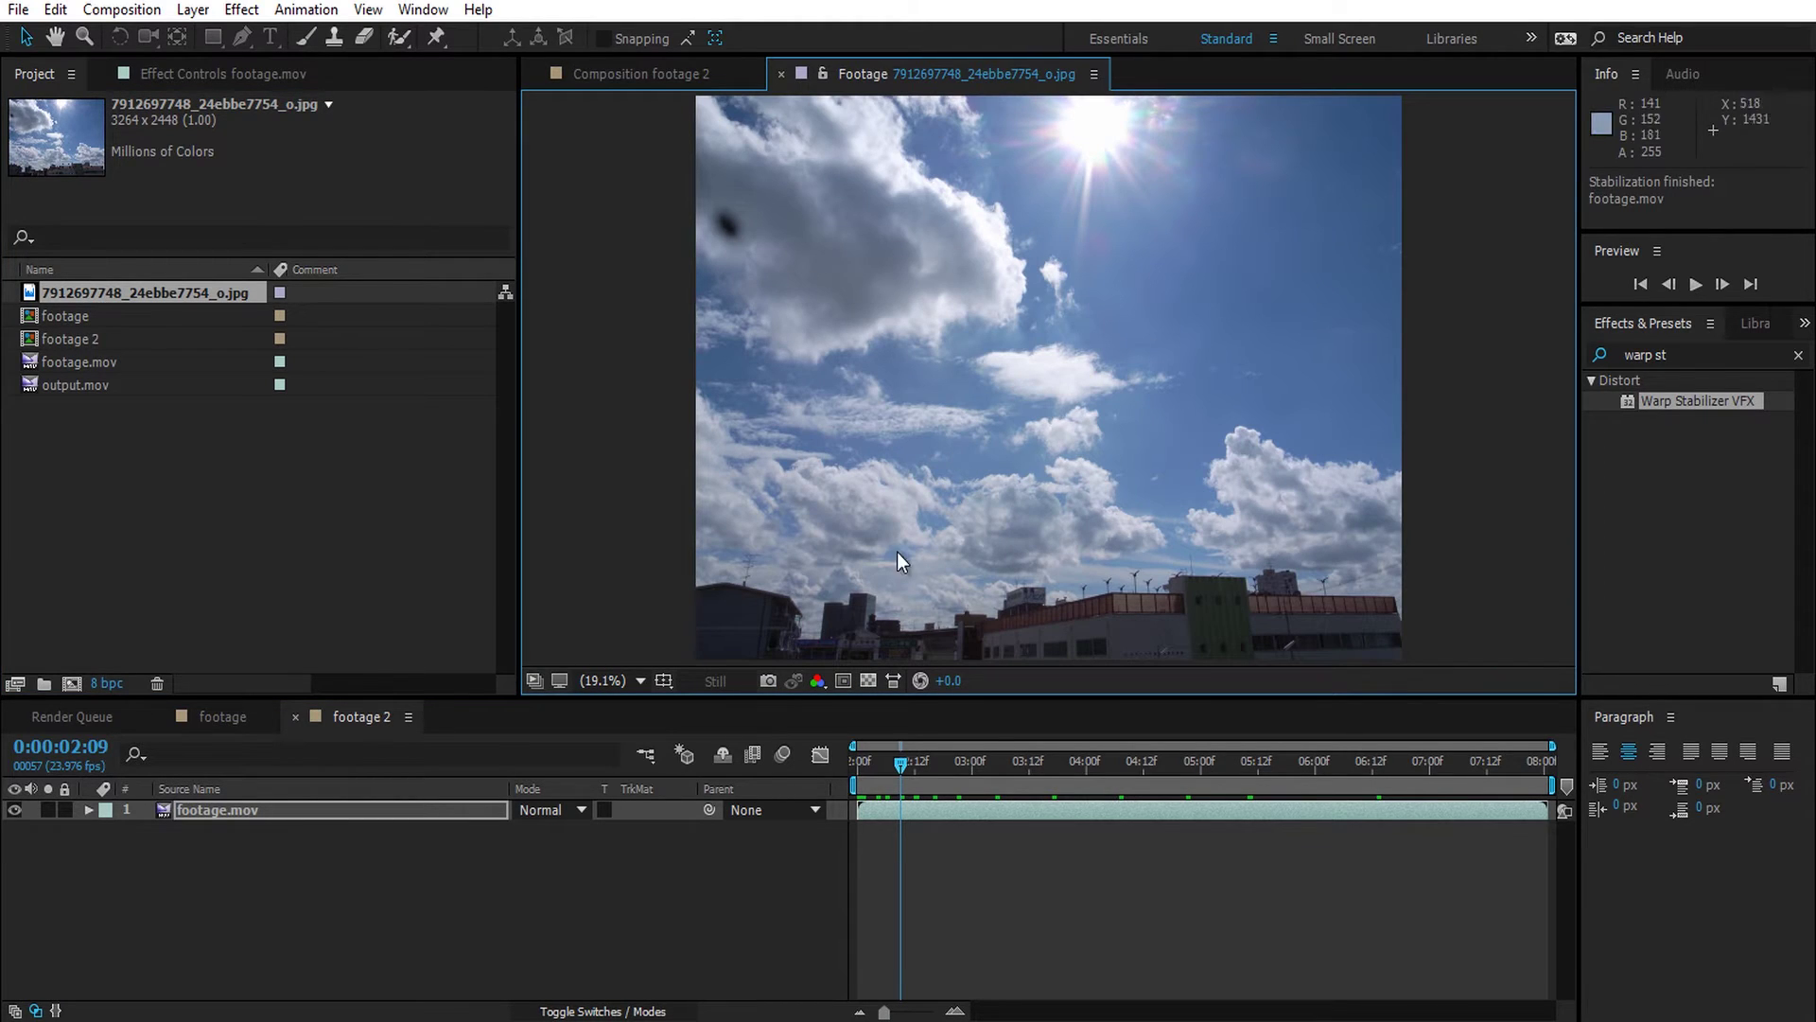
{"action": "left_click_drag", "start_coordinate": [116, 292], "coordinate": [250, 802]}
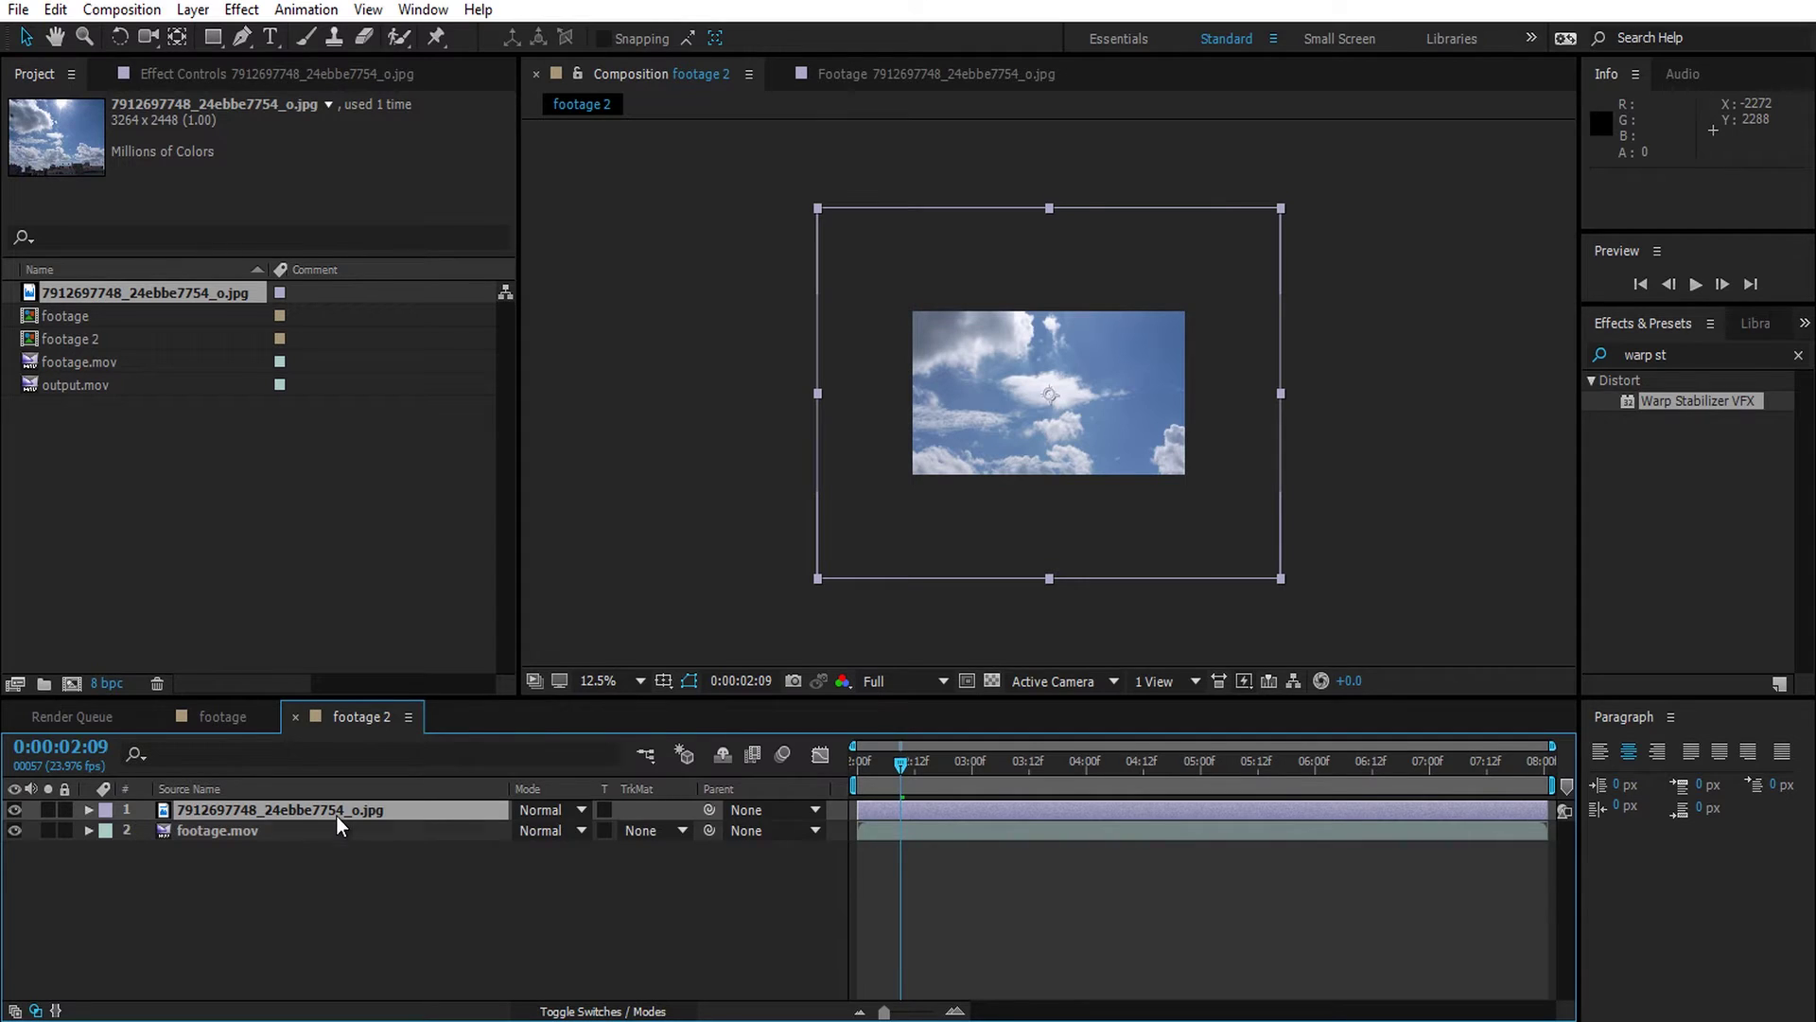
- Scale the sky photo layer to 62% and move it lower in the frame
{"action": "key", "text": "s"}
{"action": "left_click_drag", "start_coordinate": [549, 832], "coordinate": [502, 830]}
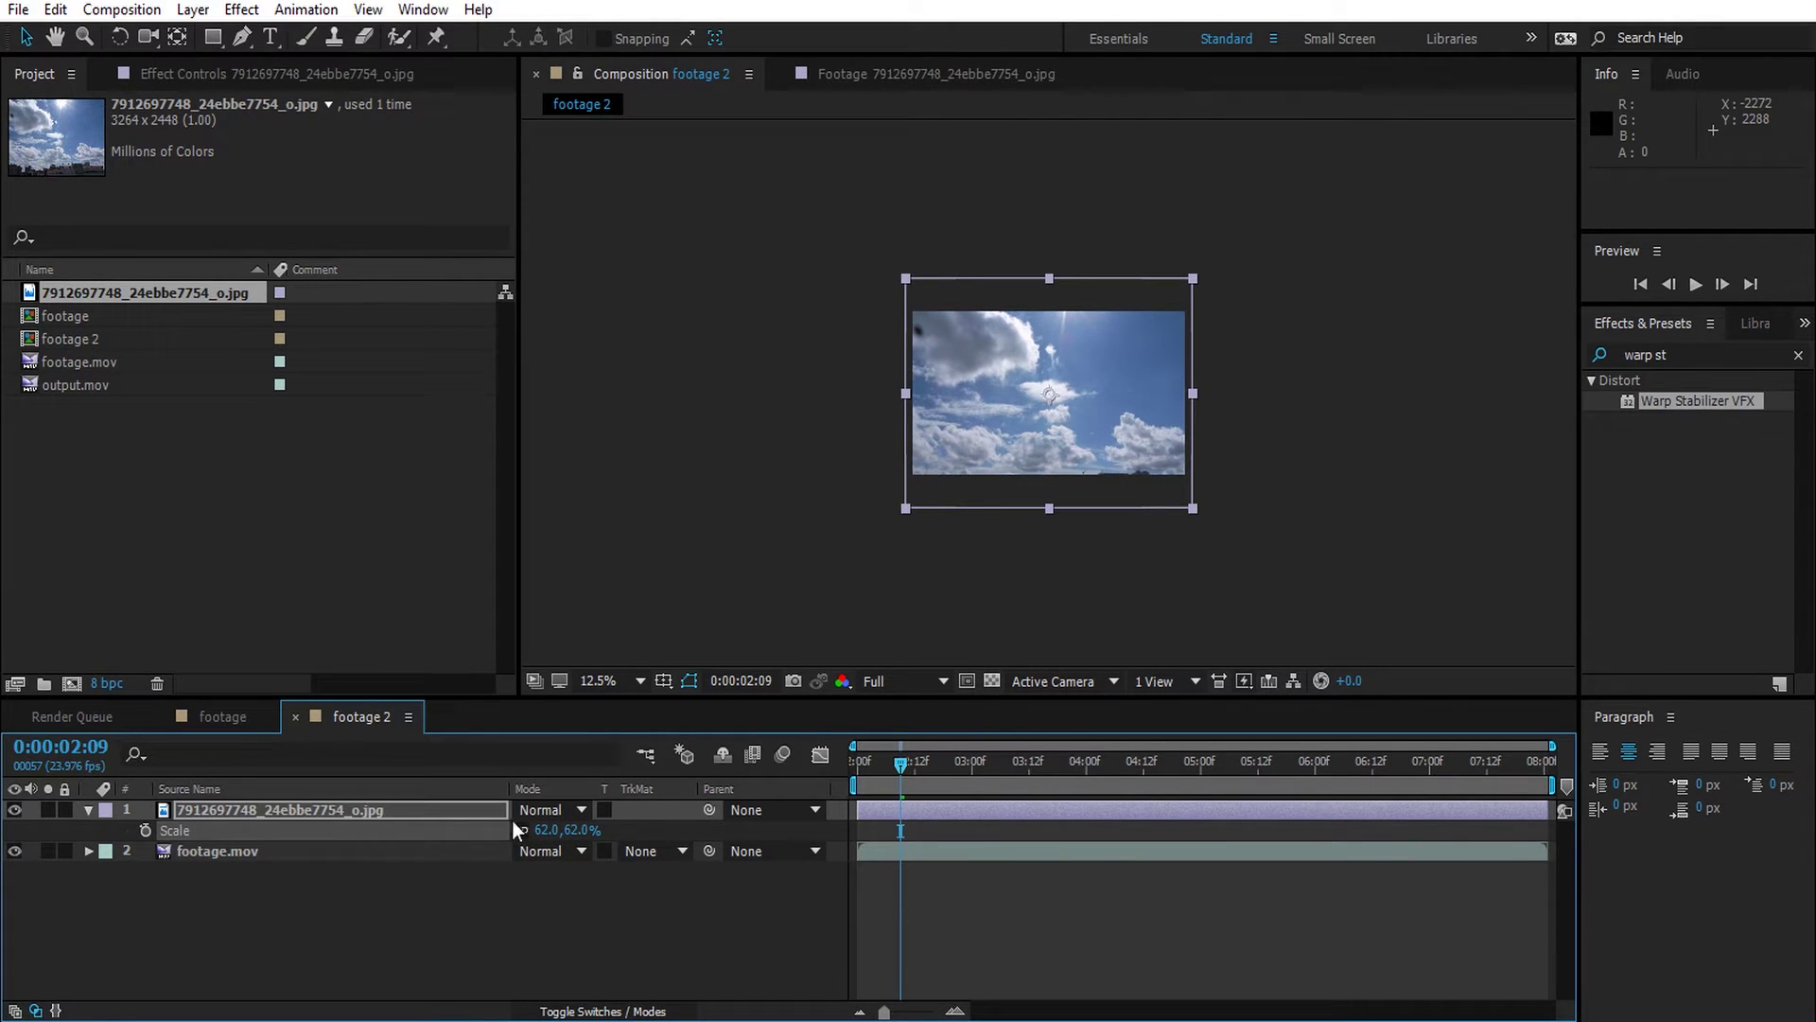
{"action": "scroll", "coordinate": [1037, 326], "scroll_direction": "up", "scroll_amount": 1}
{"action": "left_click_drag", "start_coordinate": [1044, 325], "coordinate": [1050, 357]}
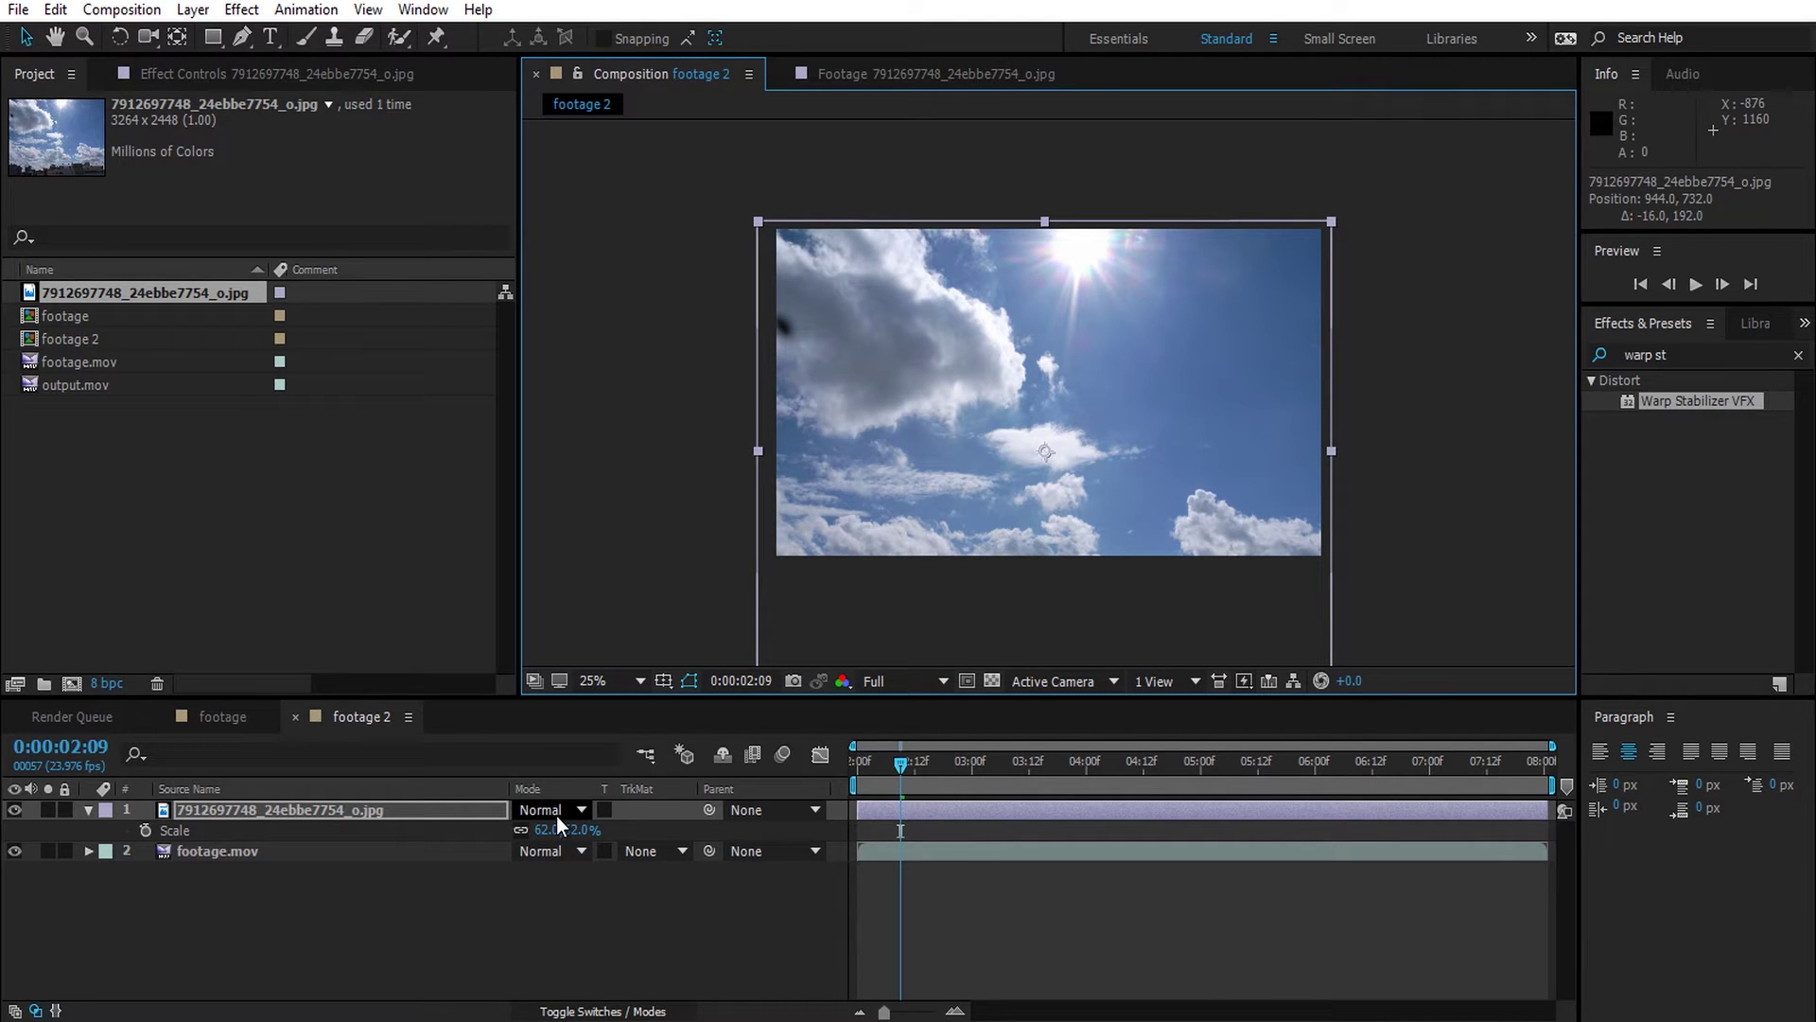
- Set the sky photo layer's blend mode to Linear Burn and nudge its position slightly
{"action": "left_click", "coordinate": [557, 815]}
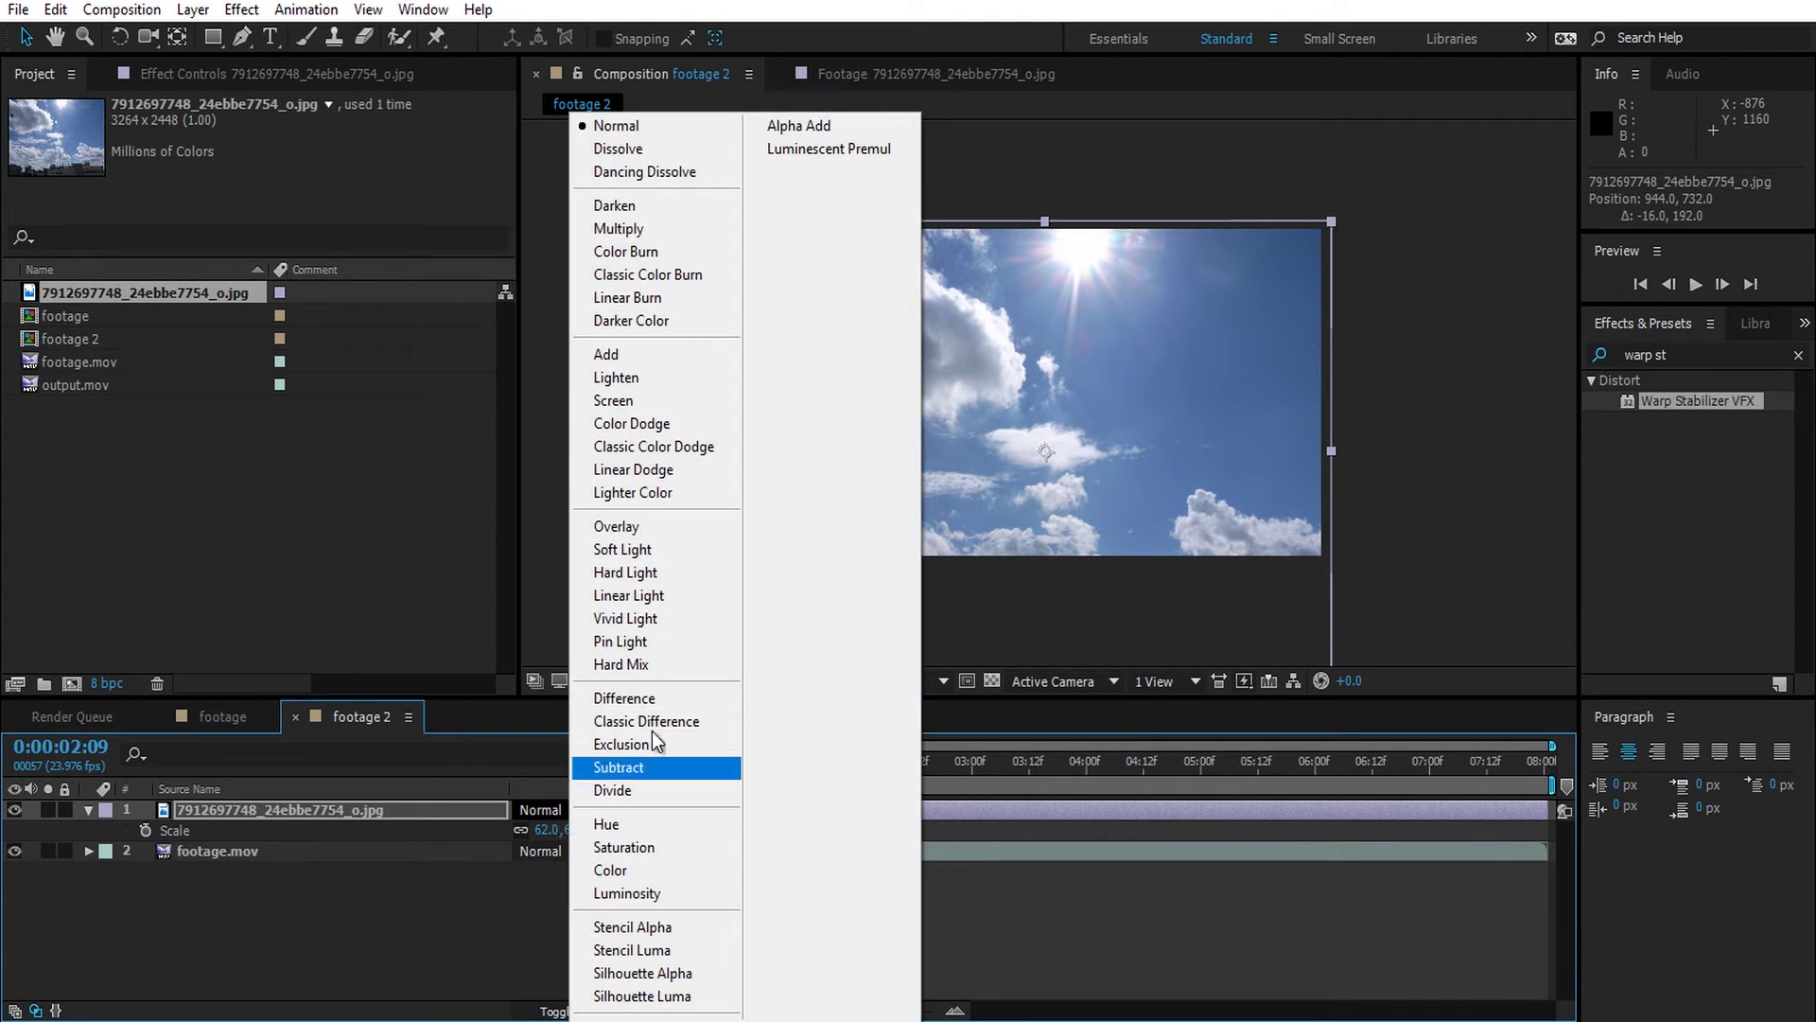
{"action": "left_click", "coordinate": [666, 301]}
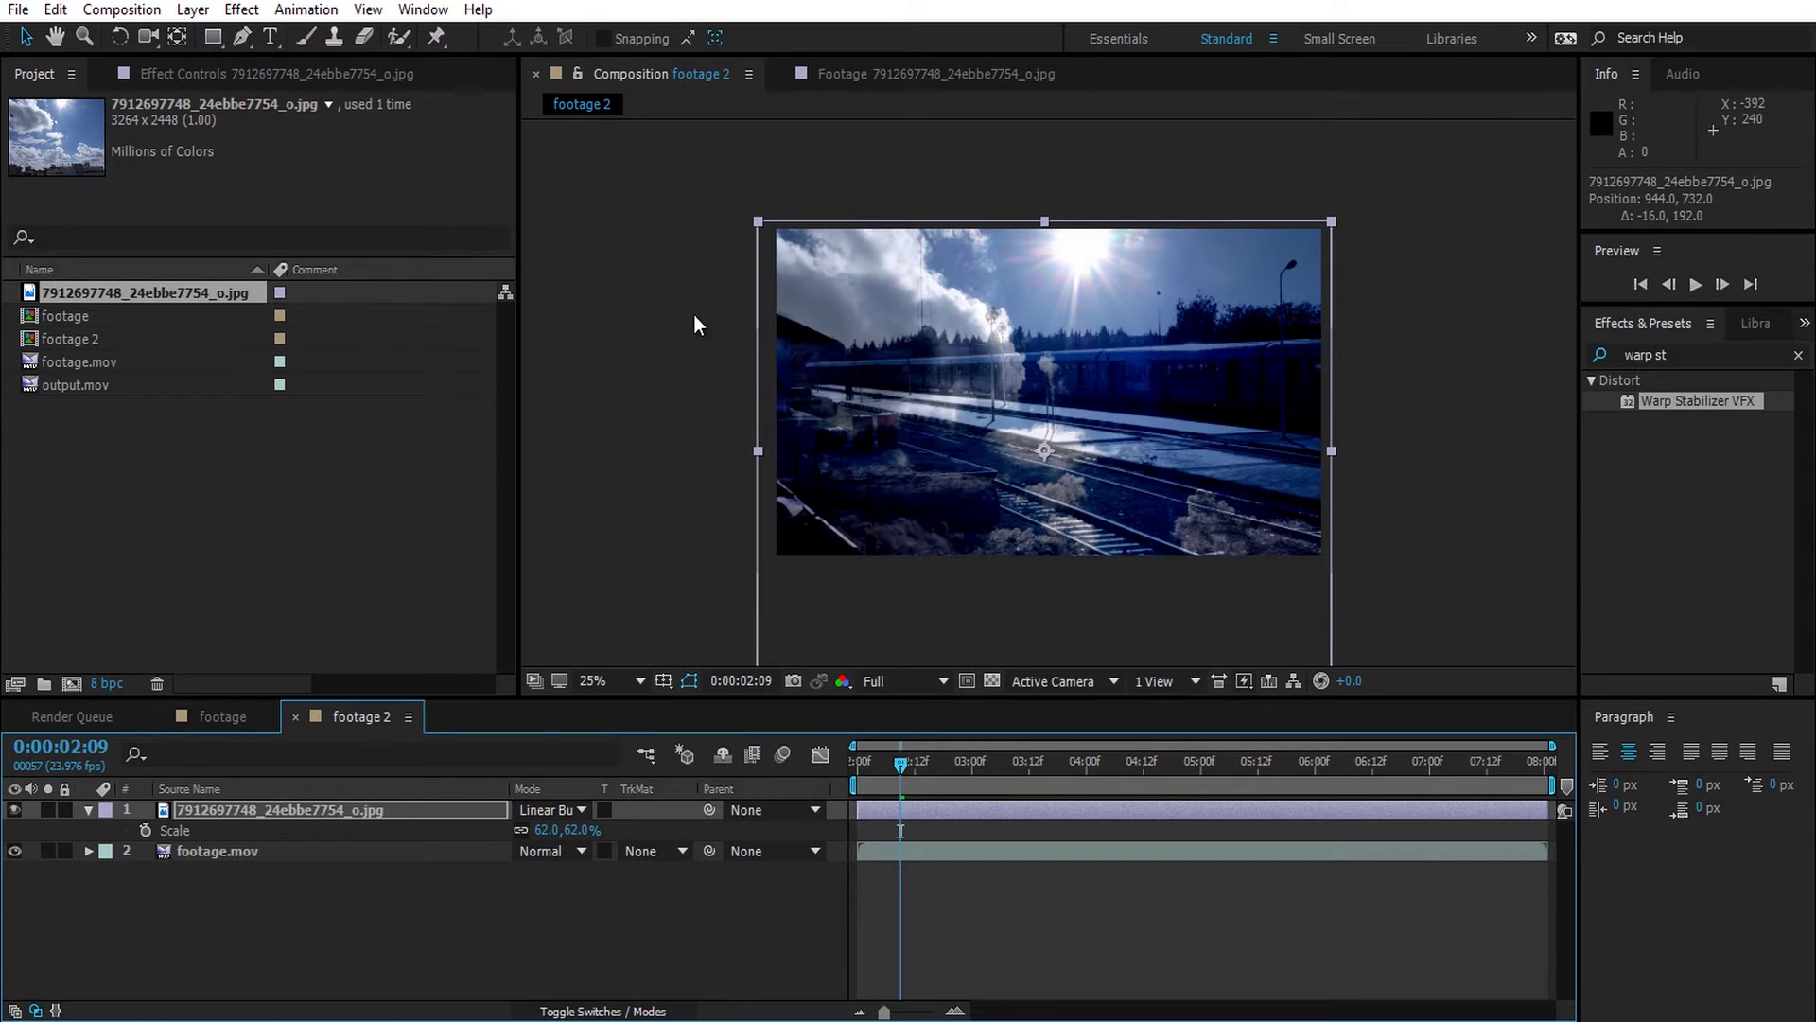
{"action": "key", "text": "period"}
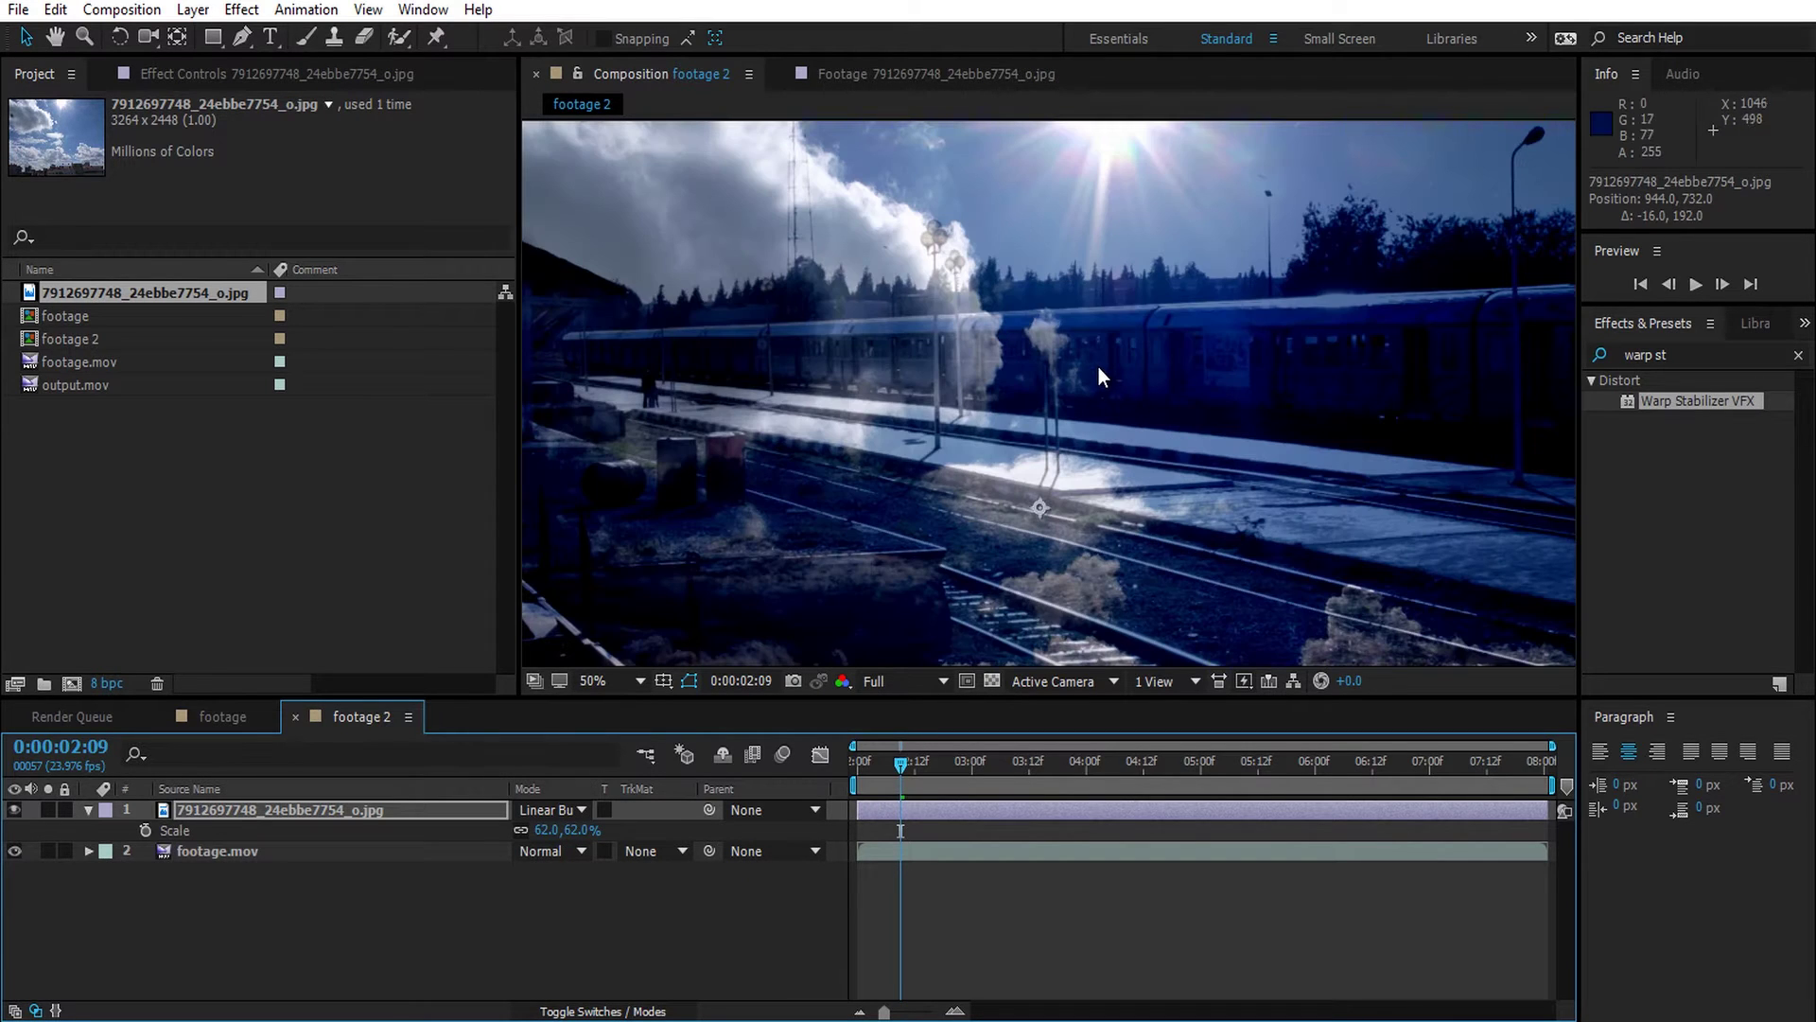
{"action": "key", "text": "comma"}
{"action": "left_click_drag", "start_coordinate": [1108, 351], "coordinate": [1105, 356]}
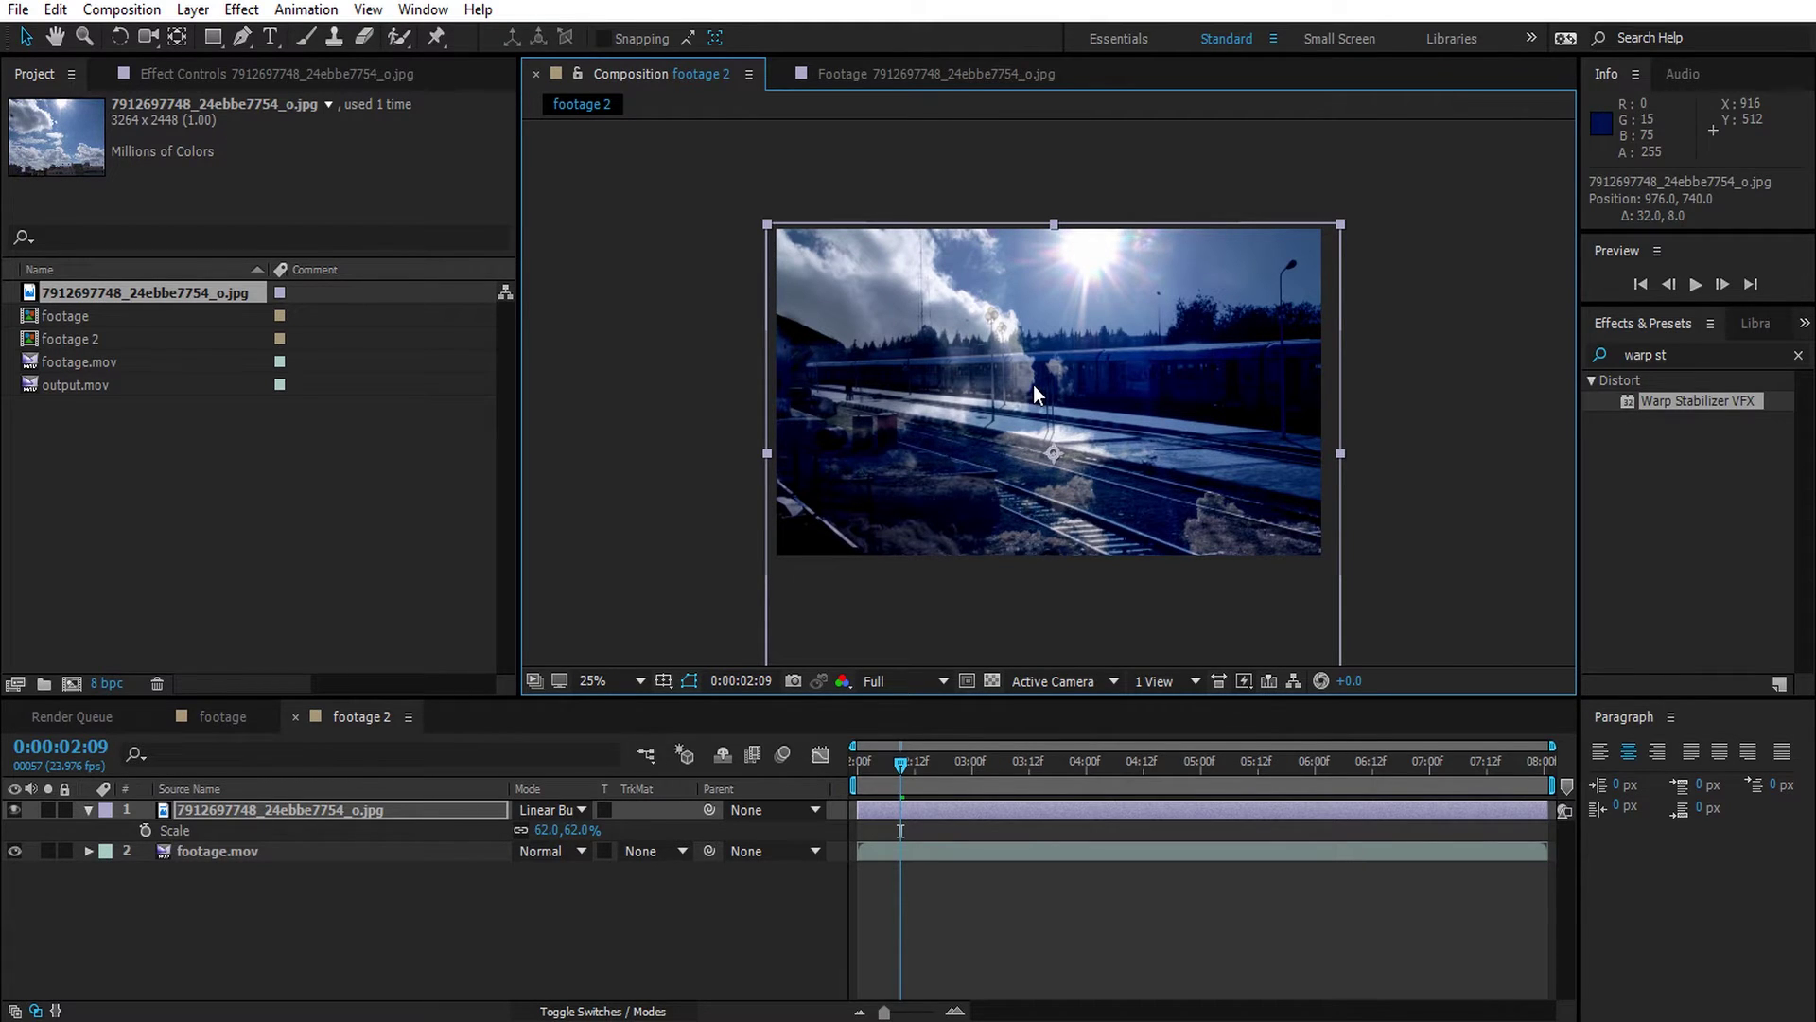
- With the Pen tool, trace mask points leftward along the treeline from the frame's right edge
{"action": "left_click", "coordinate": [243, 37]}
{"action": "scroll", "coordinate": [1396, 317], "scroll_direction": "up", "scroll_amount": 2}
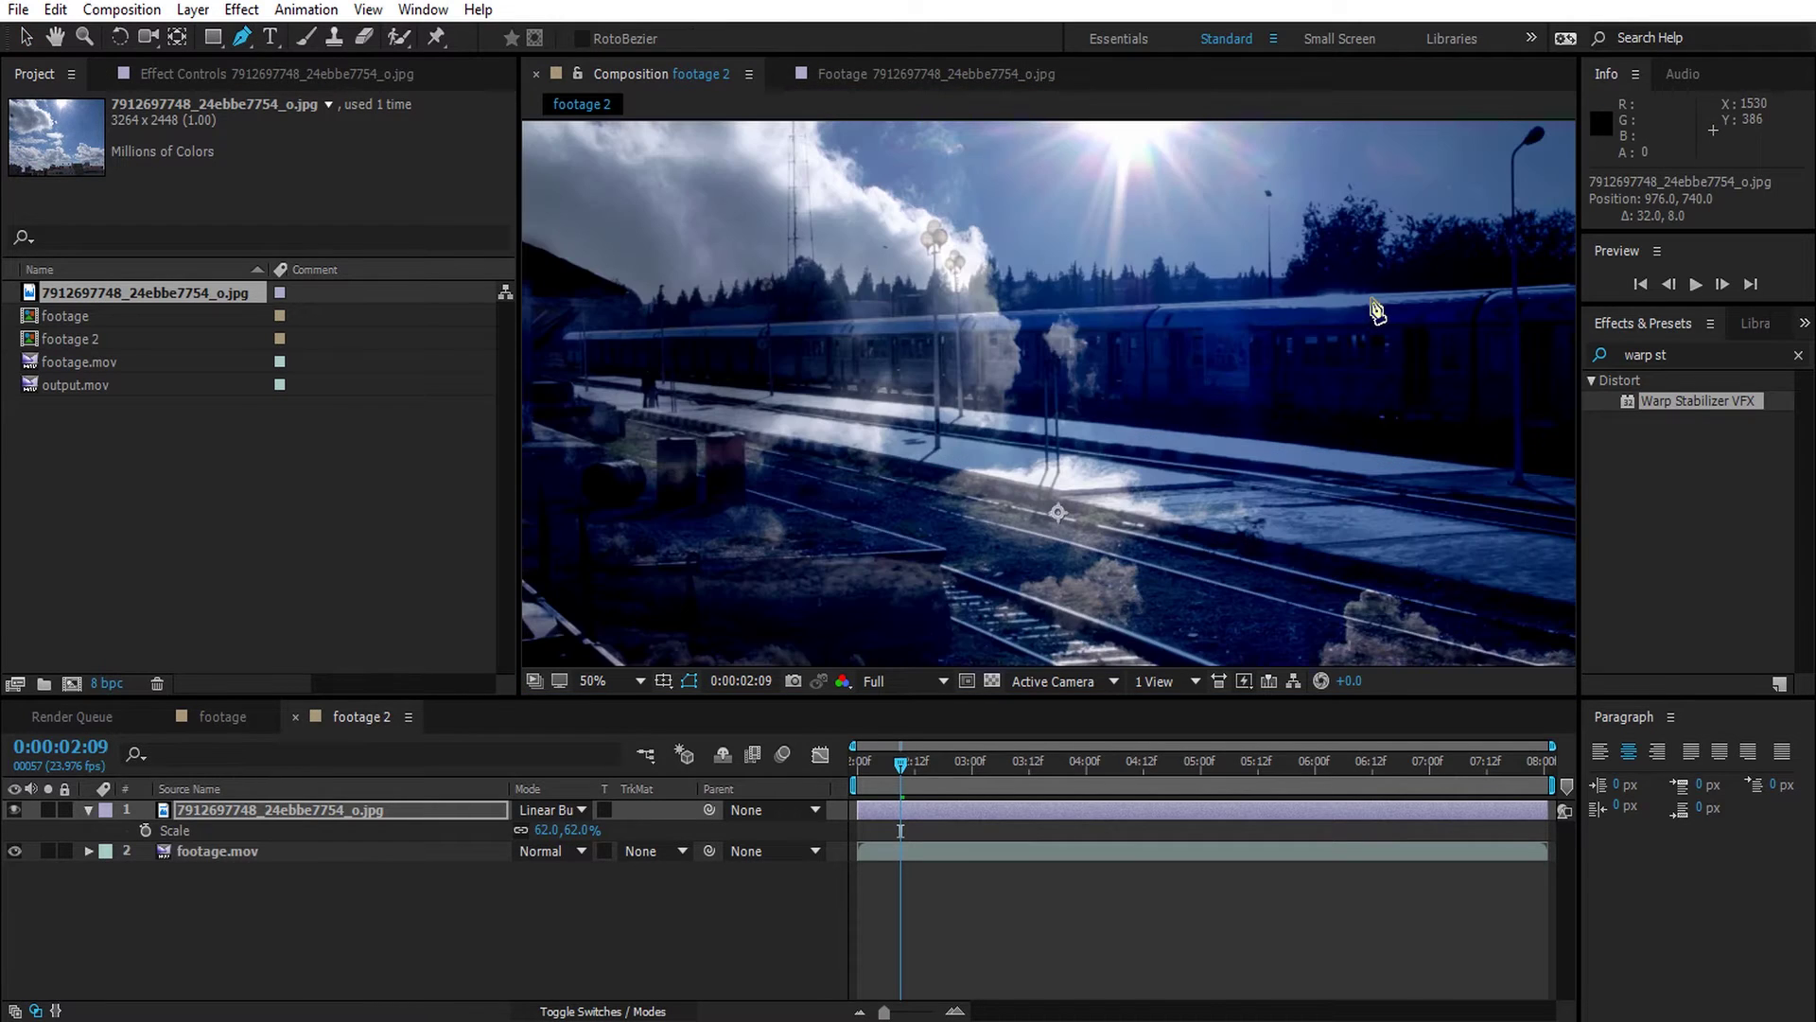
{"action": "key", "text": "h"}
{"action": "left_click_drag", "start_coordinate": [1350, 316], "coordinate": [1297, 446]}
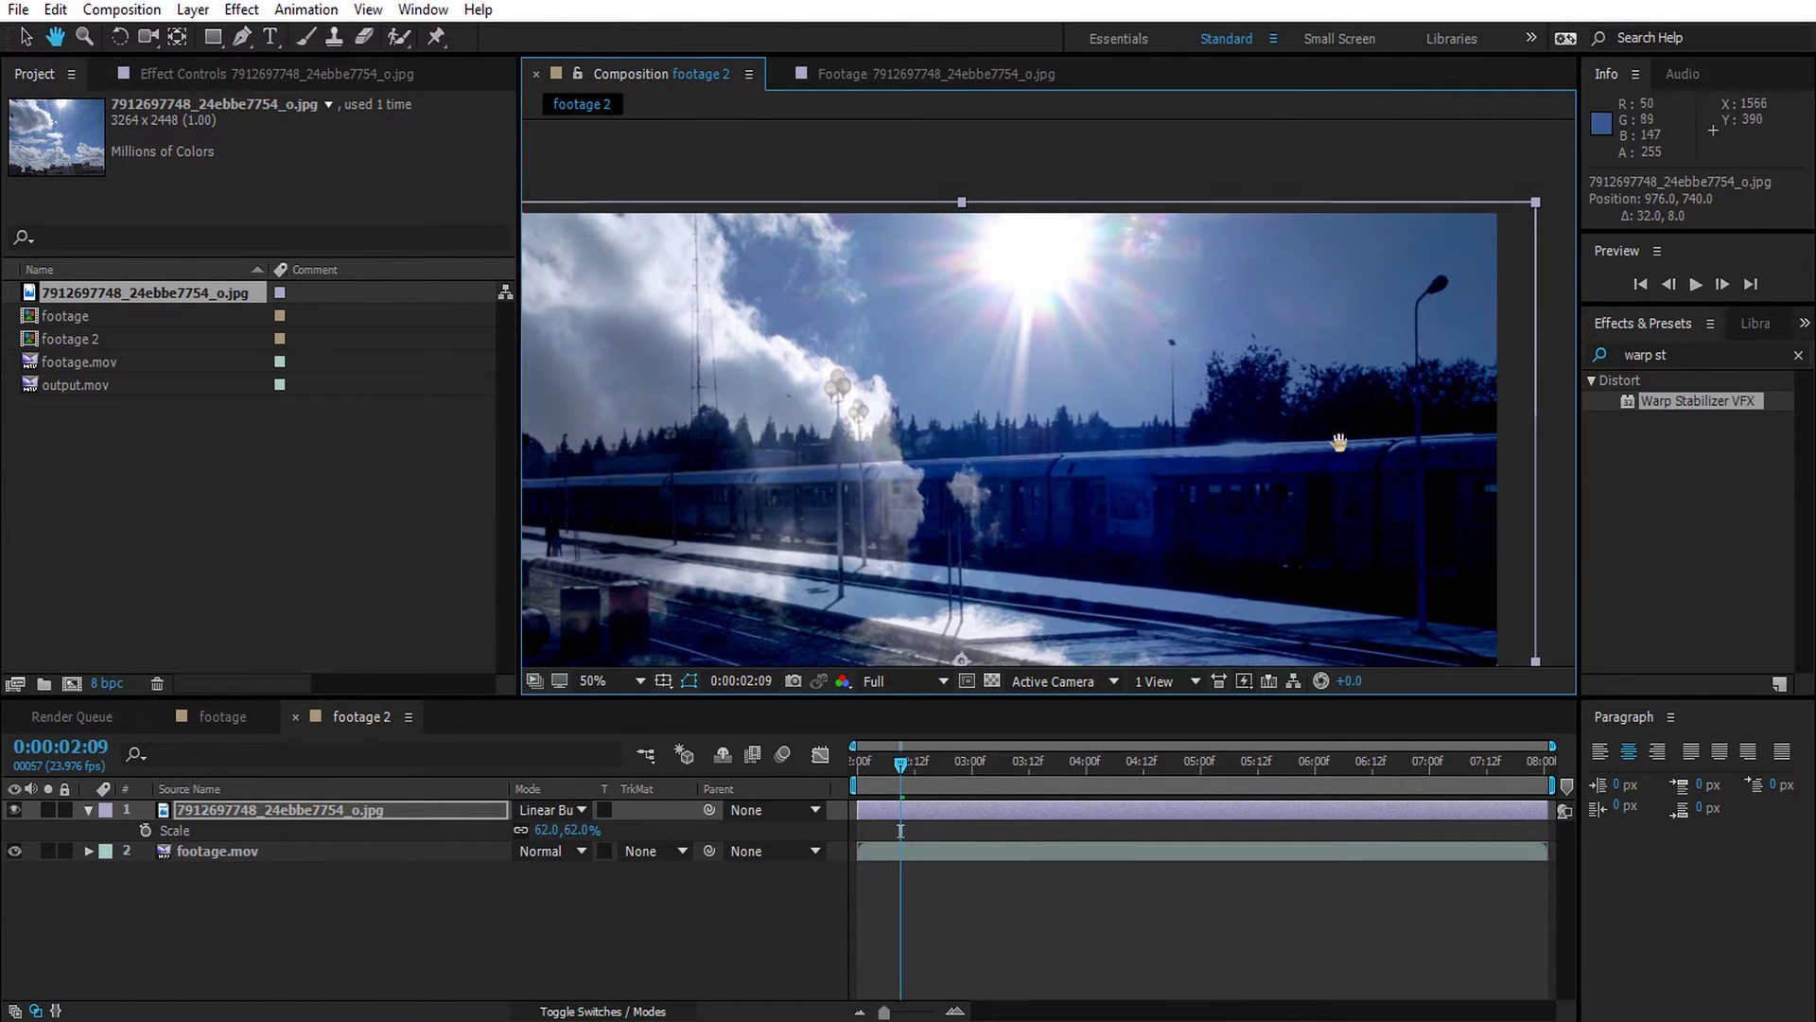
{"action": "key", "text": "g"}
{"action": "left_click", "coordinate": [1549, 388]}
{"action": "left_click", "coordinate": [1467, 365]}
{"action": "left_click", "coordinate": [1385, 368]}
{"action": "left_click", "coordinate": [1328, 370]}
{"action": "left_click", "coordinate": [1289, 395]}
{"action": "left_click", "coordinate": [1220, 375]}
{"action": "left_click", "coordinate": [1199, 412]}
{"action": "left_click", "coordinate": [1173, 427]}
{"action": "left_click", "coordinate": [1068, 415]}
{"action": "left_click", "coordinate": [966, 426]}
{"action": "left_click", "coordinate": [915, 425]}
{"action": "left_click", "coordinate": [896, 409]}
- Continue the mask over the lamp posts, trees and the station roof on the left
{"action": "left_click", "coordinate": [867, 435]}
{"action": "left_click", "coordinate": [844, 415]}
{"action": "left_click", "coordinate": [824, 438]}
{"action": "left_click", "coordinate": [788, 429]}
{"action": "left_click", "coordinate": [761, 441]}
{"action": "left_click", "coordinate": [748, 417]}
{"action": "left_click", "coordinate": [735, 429]}
{"action": "left_click", "coordinate": [712, 407]}
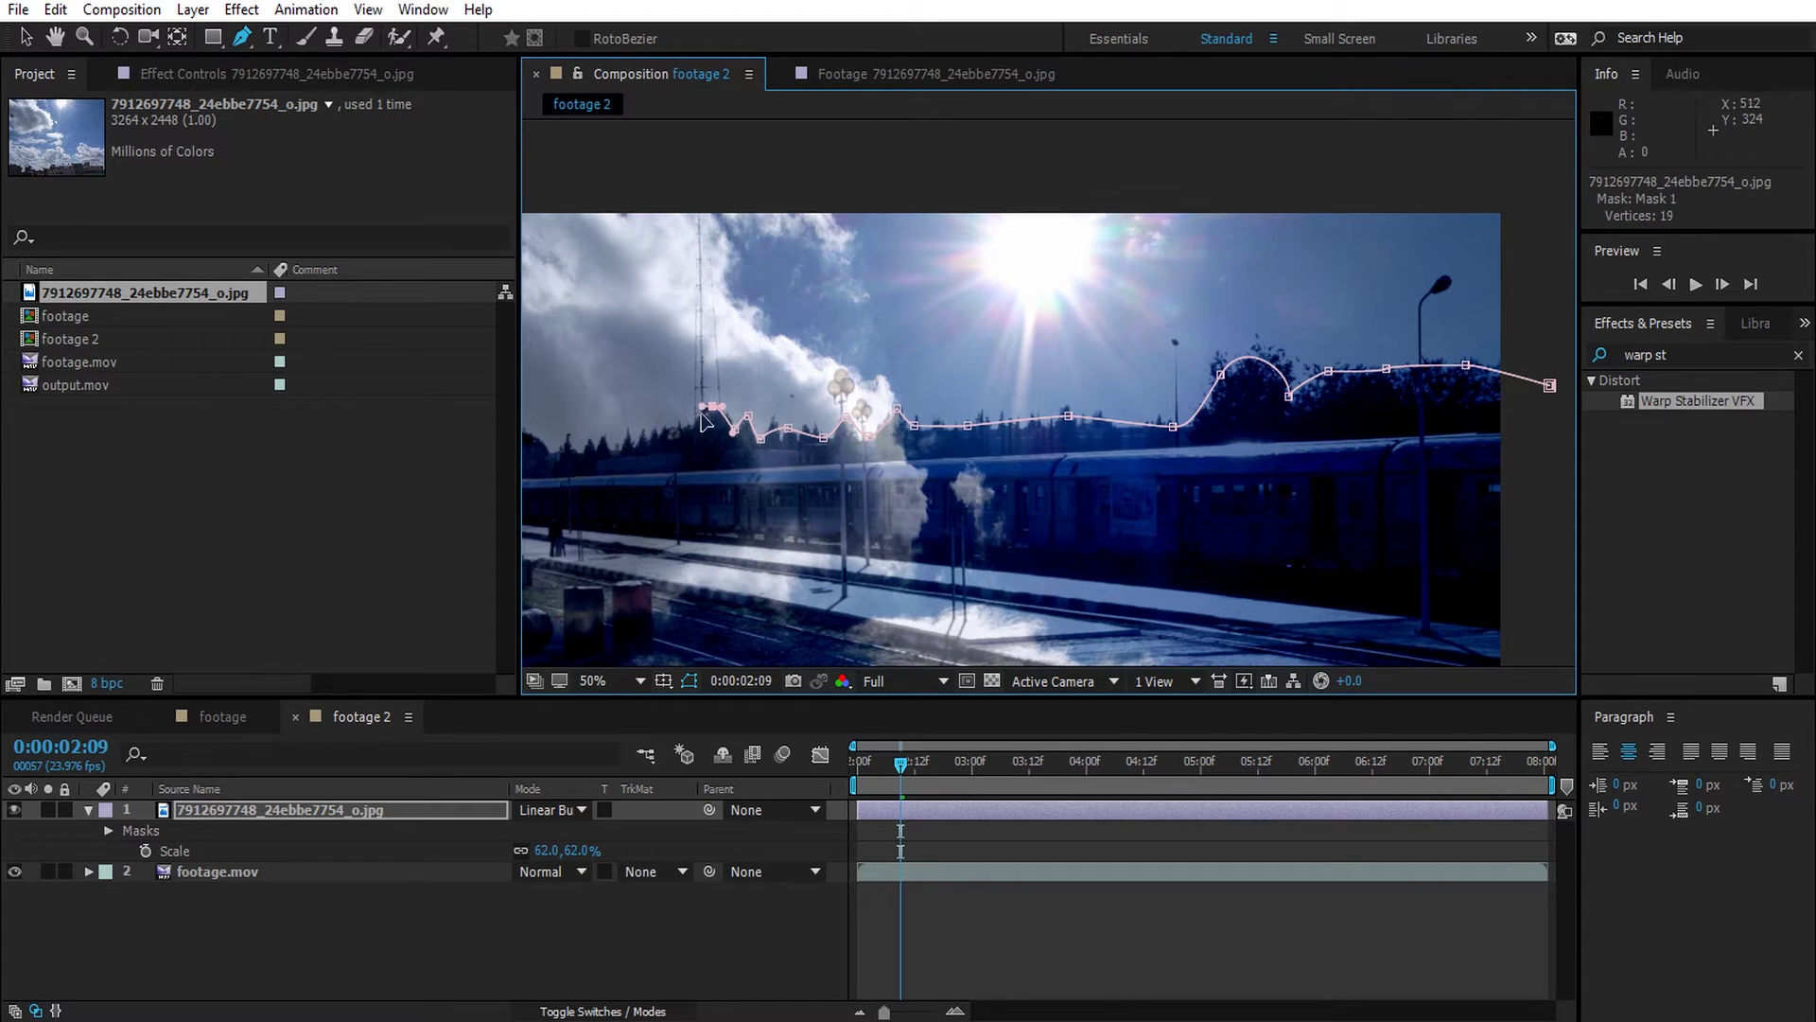
- Extend the mask to the left edge, up above the frame, and close it at the first point
{"action": "left_click_drag", "start_coordinate": [713, 406], "coordinate": [1060, 387]}
{"action": "left_click", "coordinate": [1011, 415]}
{"action": "left_click", "coordinate": [937, 428]}
{"action": "left_click", "coordinate": [736, 352]}
{"action": "left_click", "coordinate": [730, 169]}
{"action": "left_click_drag", "start_coordinate": [1182, 236], "coordinate": [632, 392]}
{"action": "left_click", "coordinate": [1357, 297]}
{"action": "left_click", "coordinate": [1348, 523]}
{"action": "left_click", "coordinate": [1279, 502]}
{"action": "left_click_drag", "start_coordinate": [866, 519], "coordinate": [1017, 362]}
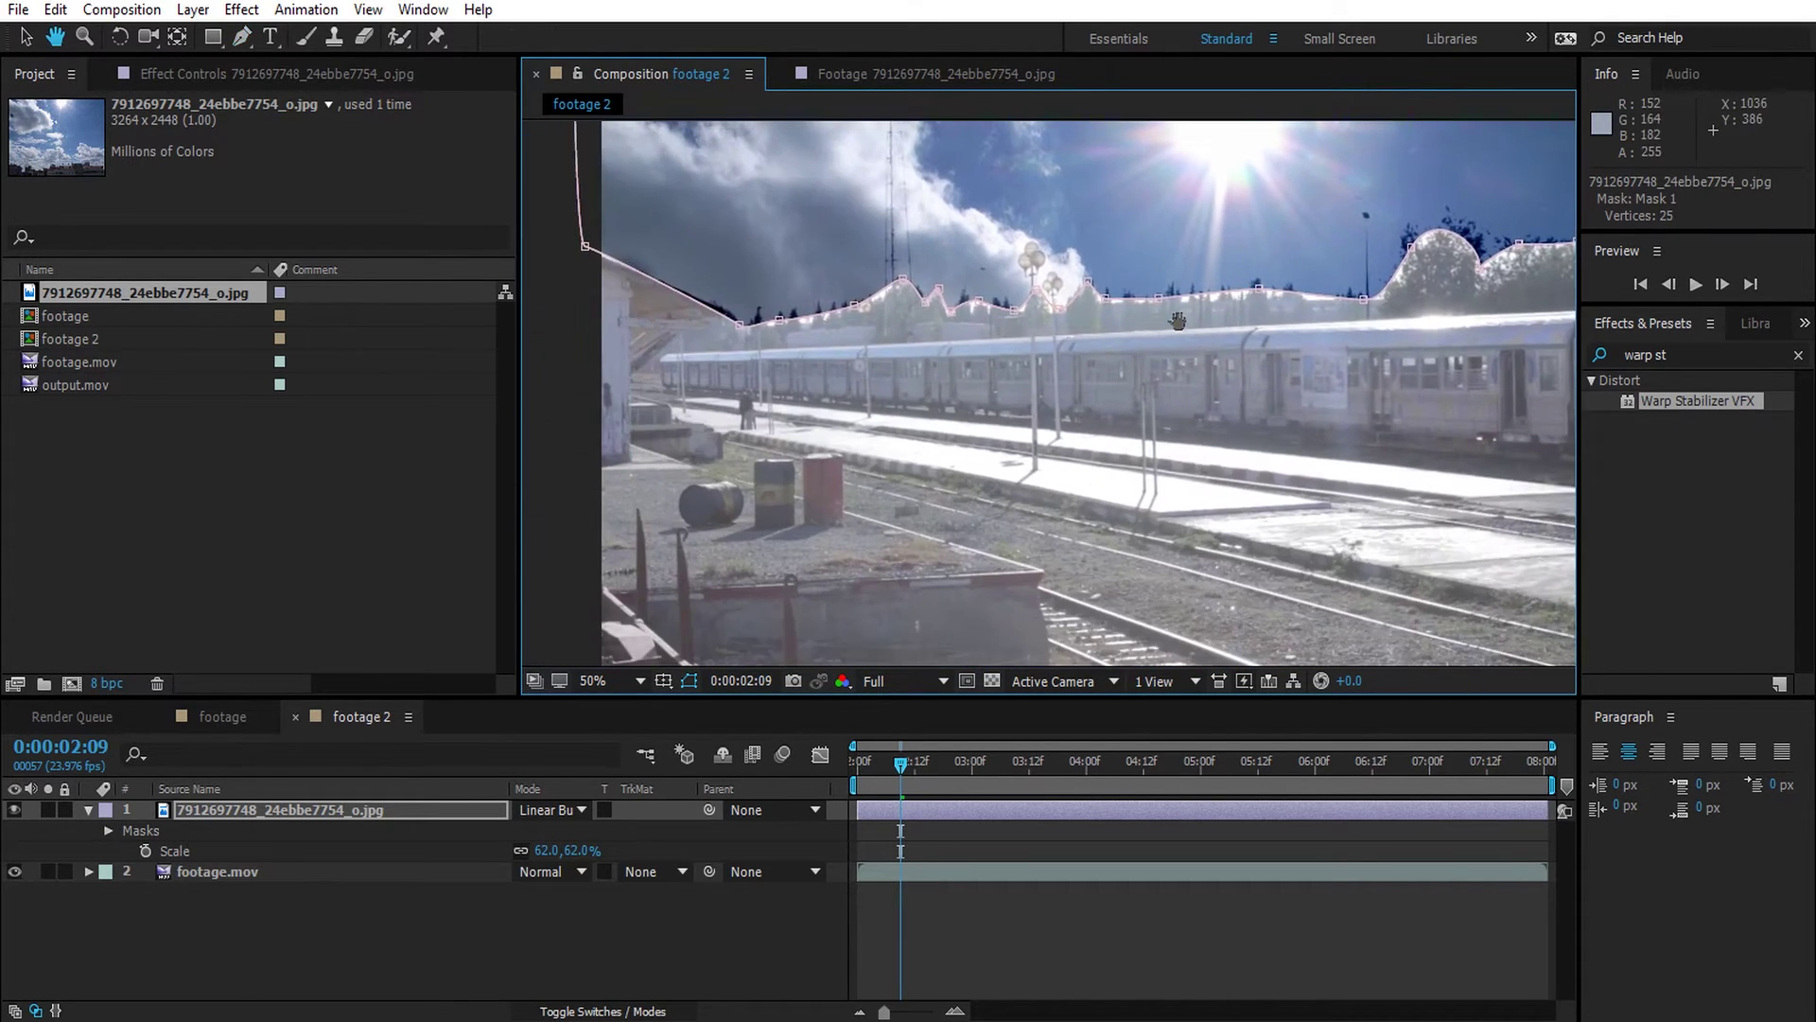
{"action": "scroll", "coordinate": [984, 361], "scroll_direction": "down", "scroll_amount": 2}
{"action": "scroll", "coordinate": [967, 364], "scroll_direction": "up", "scroll_amount": 2}
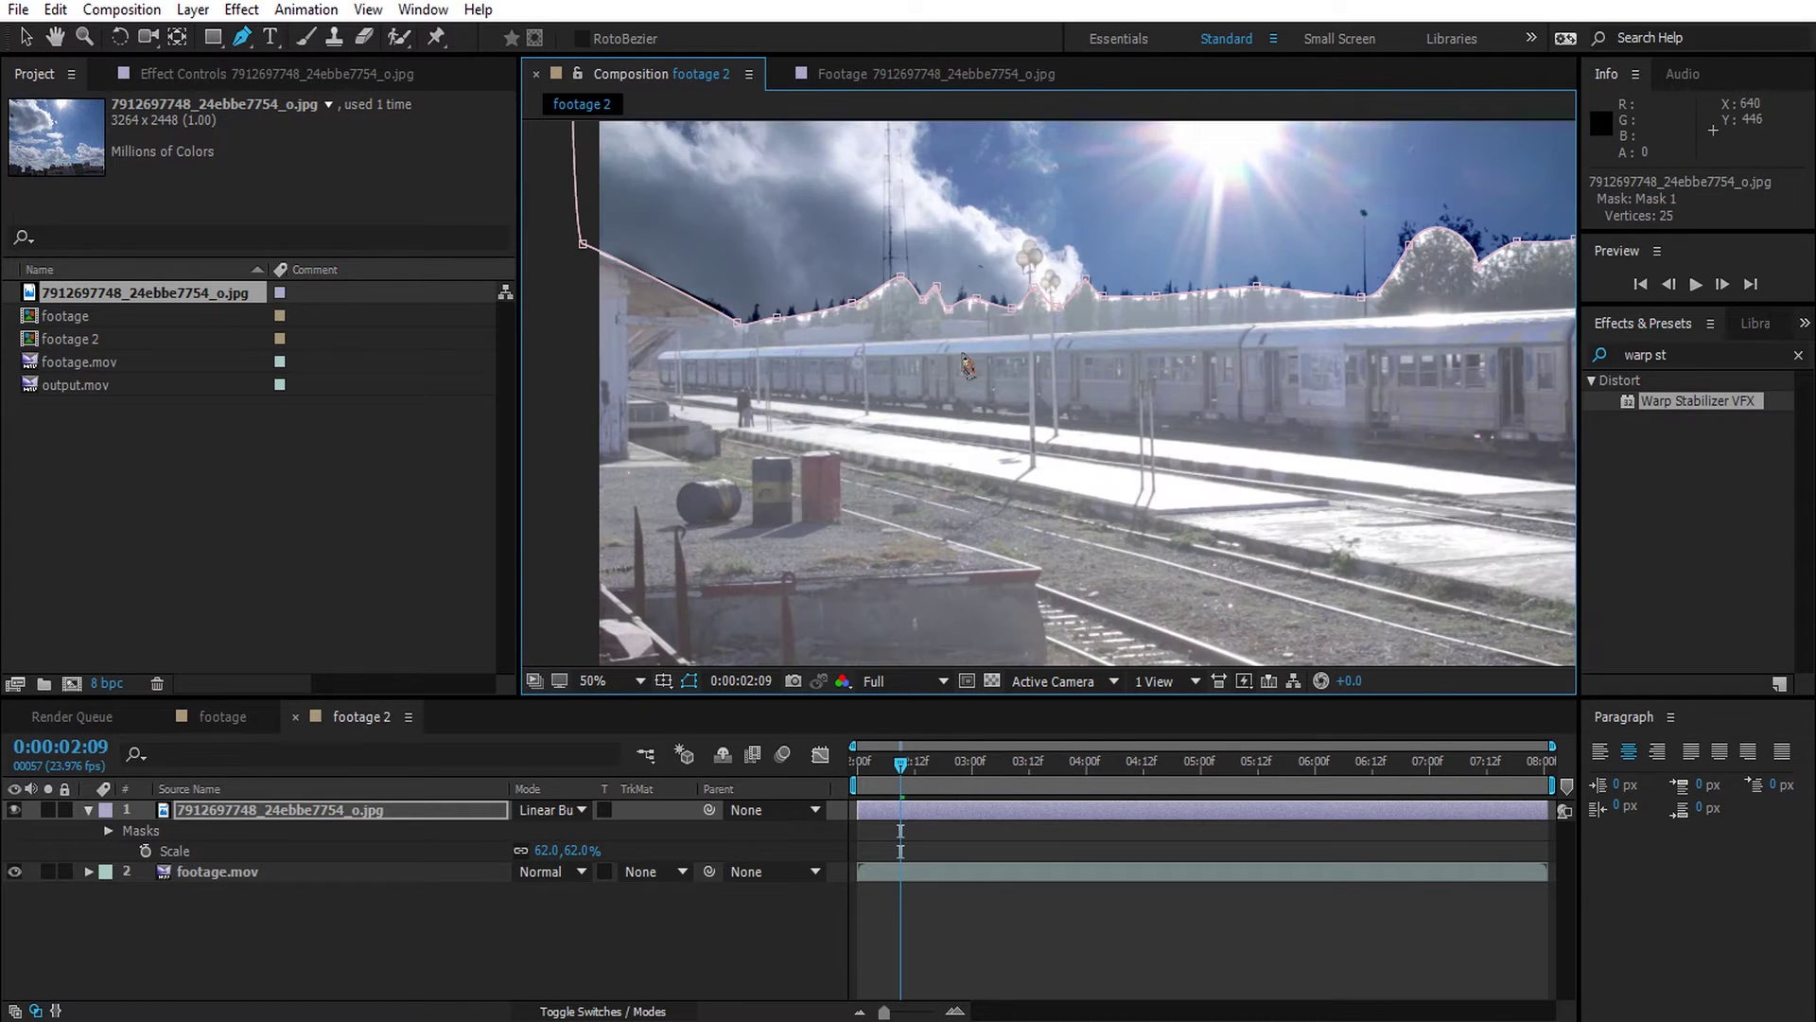
{"action": "left_click", "coordinate": [605, 681]}
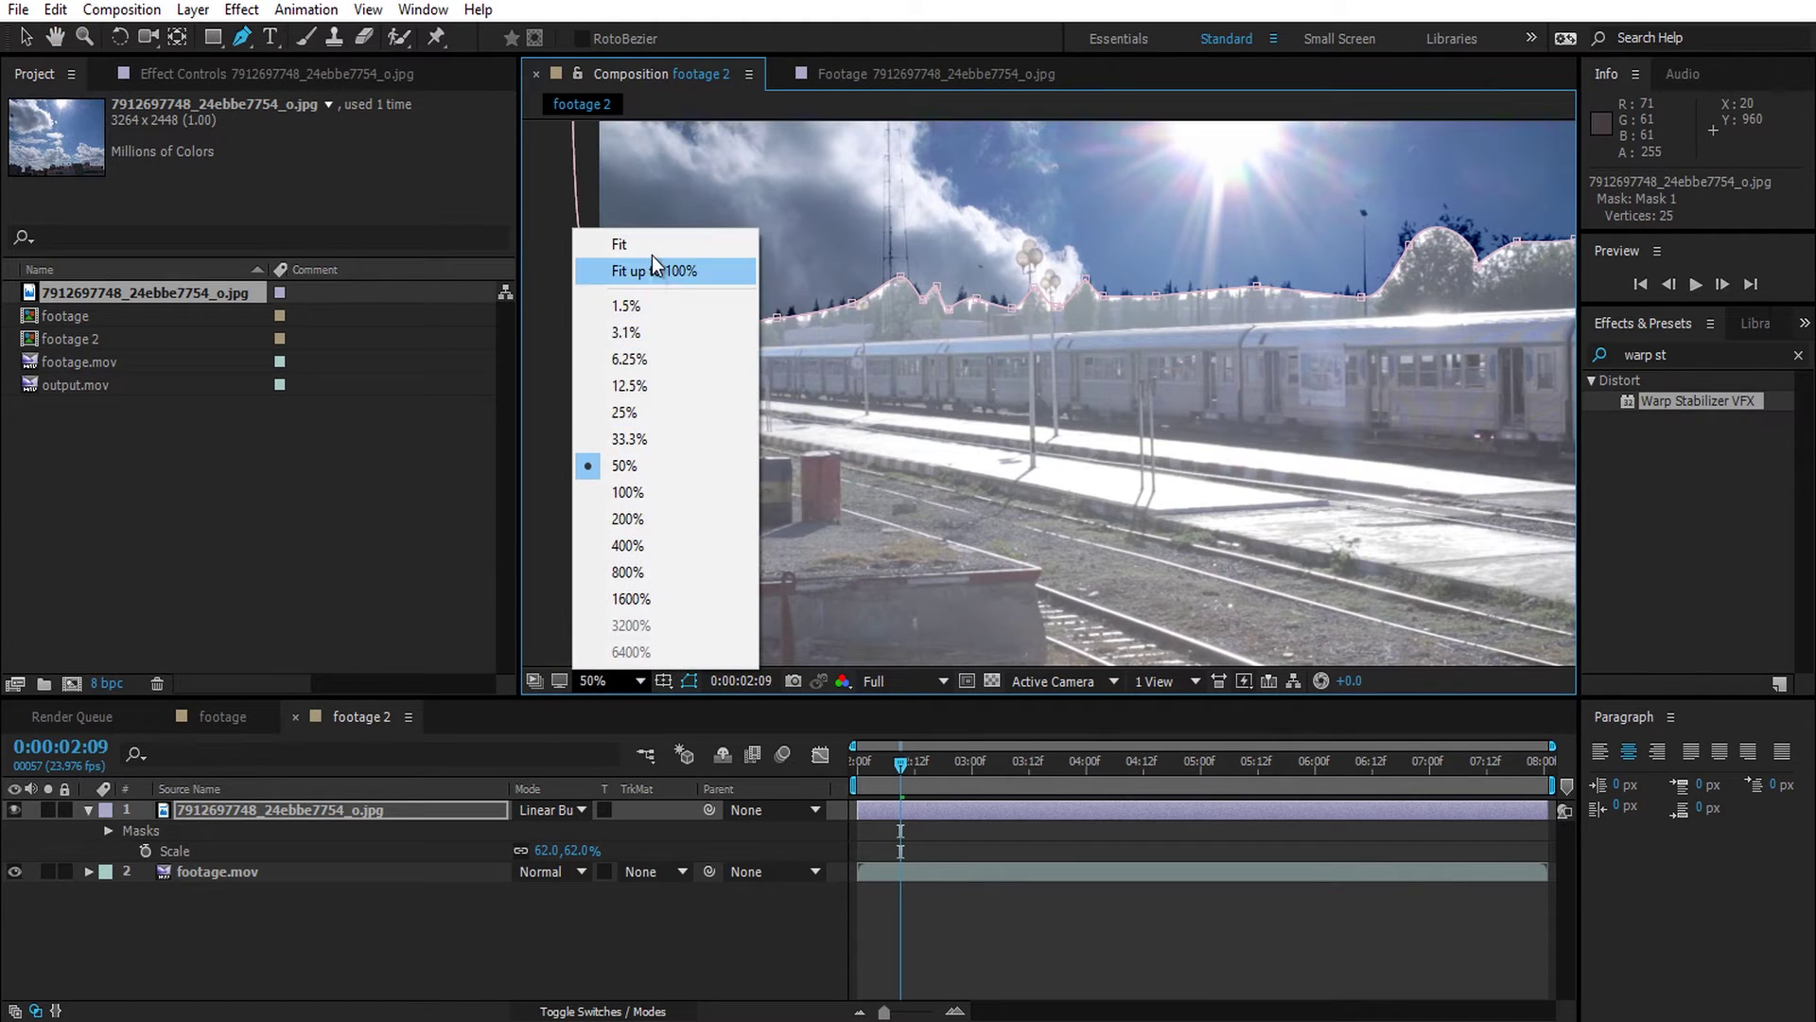
- Fit the view to the frame and feather the sky photo's Mask 1 to 67.0 pixels
{"action": "left_click", "coordinate": [652, 244]}
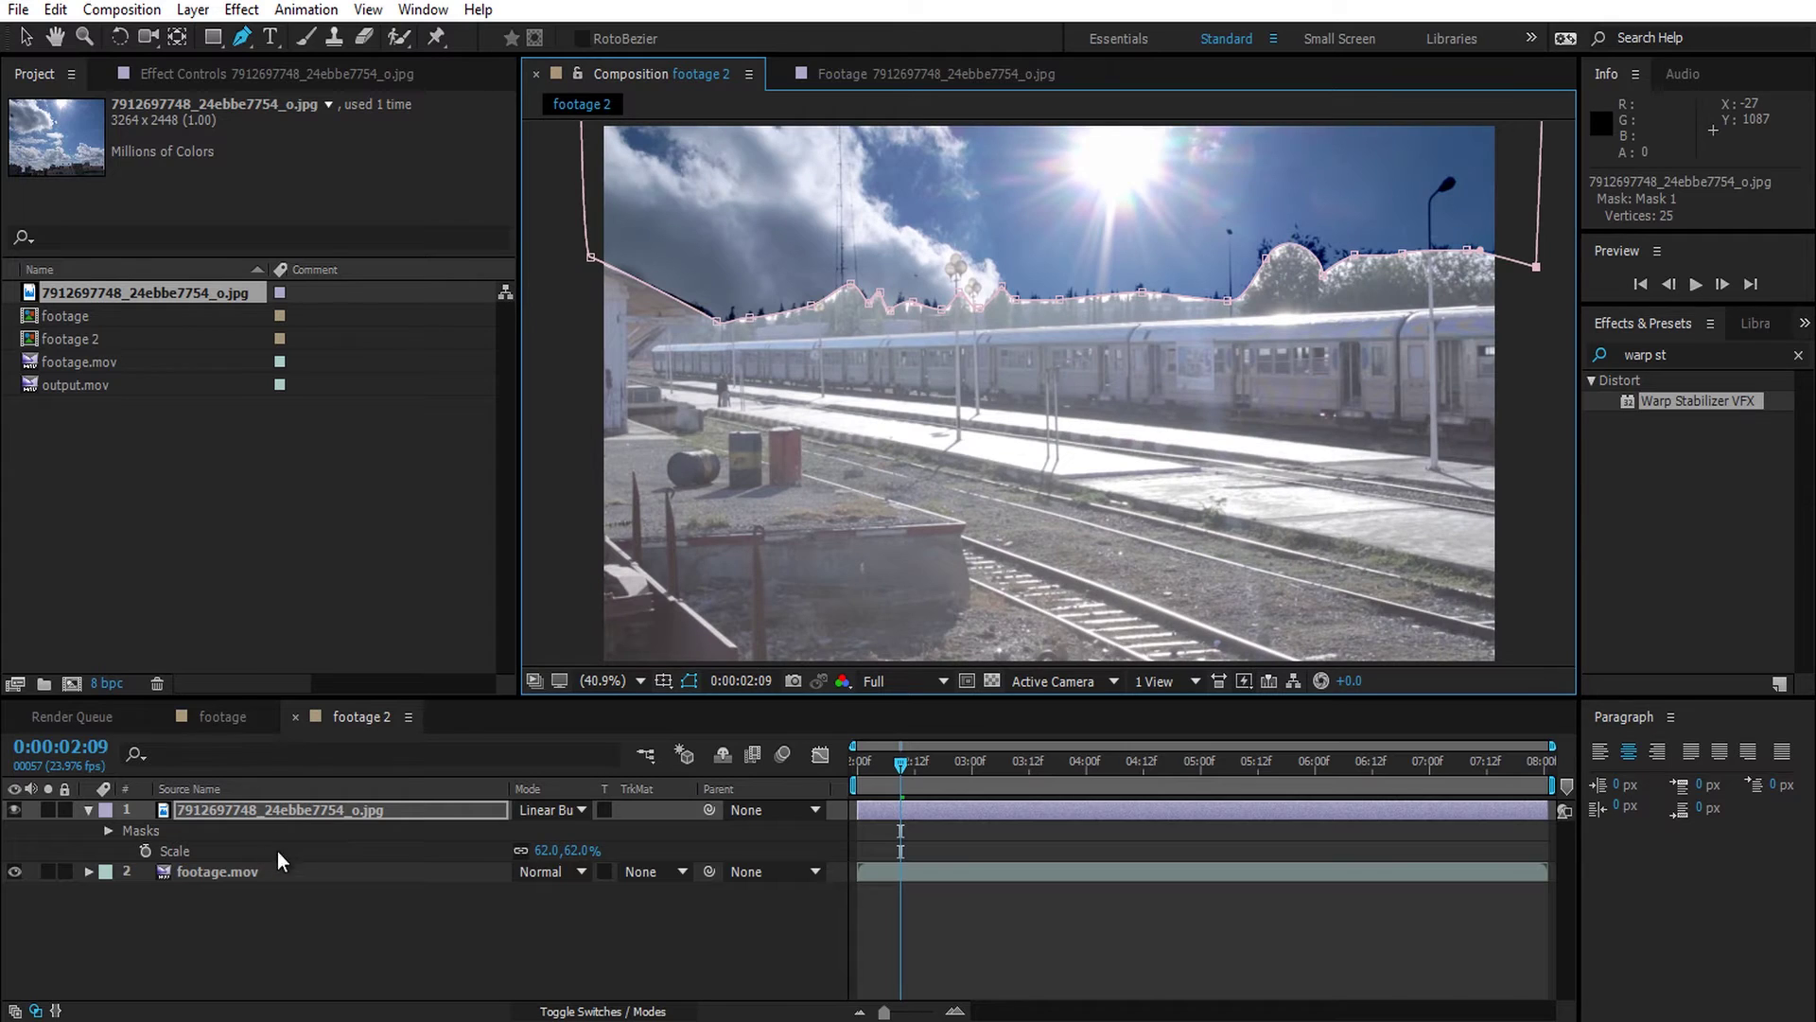
{"action": "left_click", "coordinate": [107, 831]}
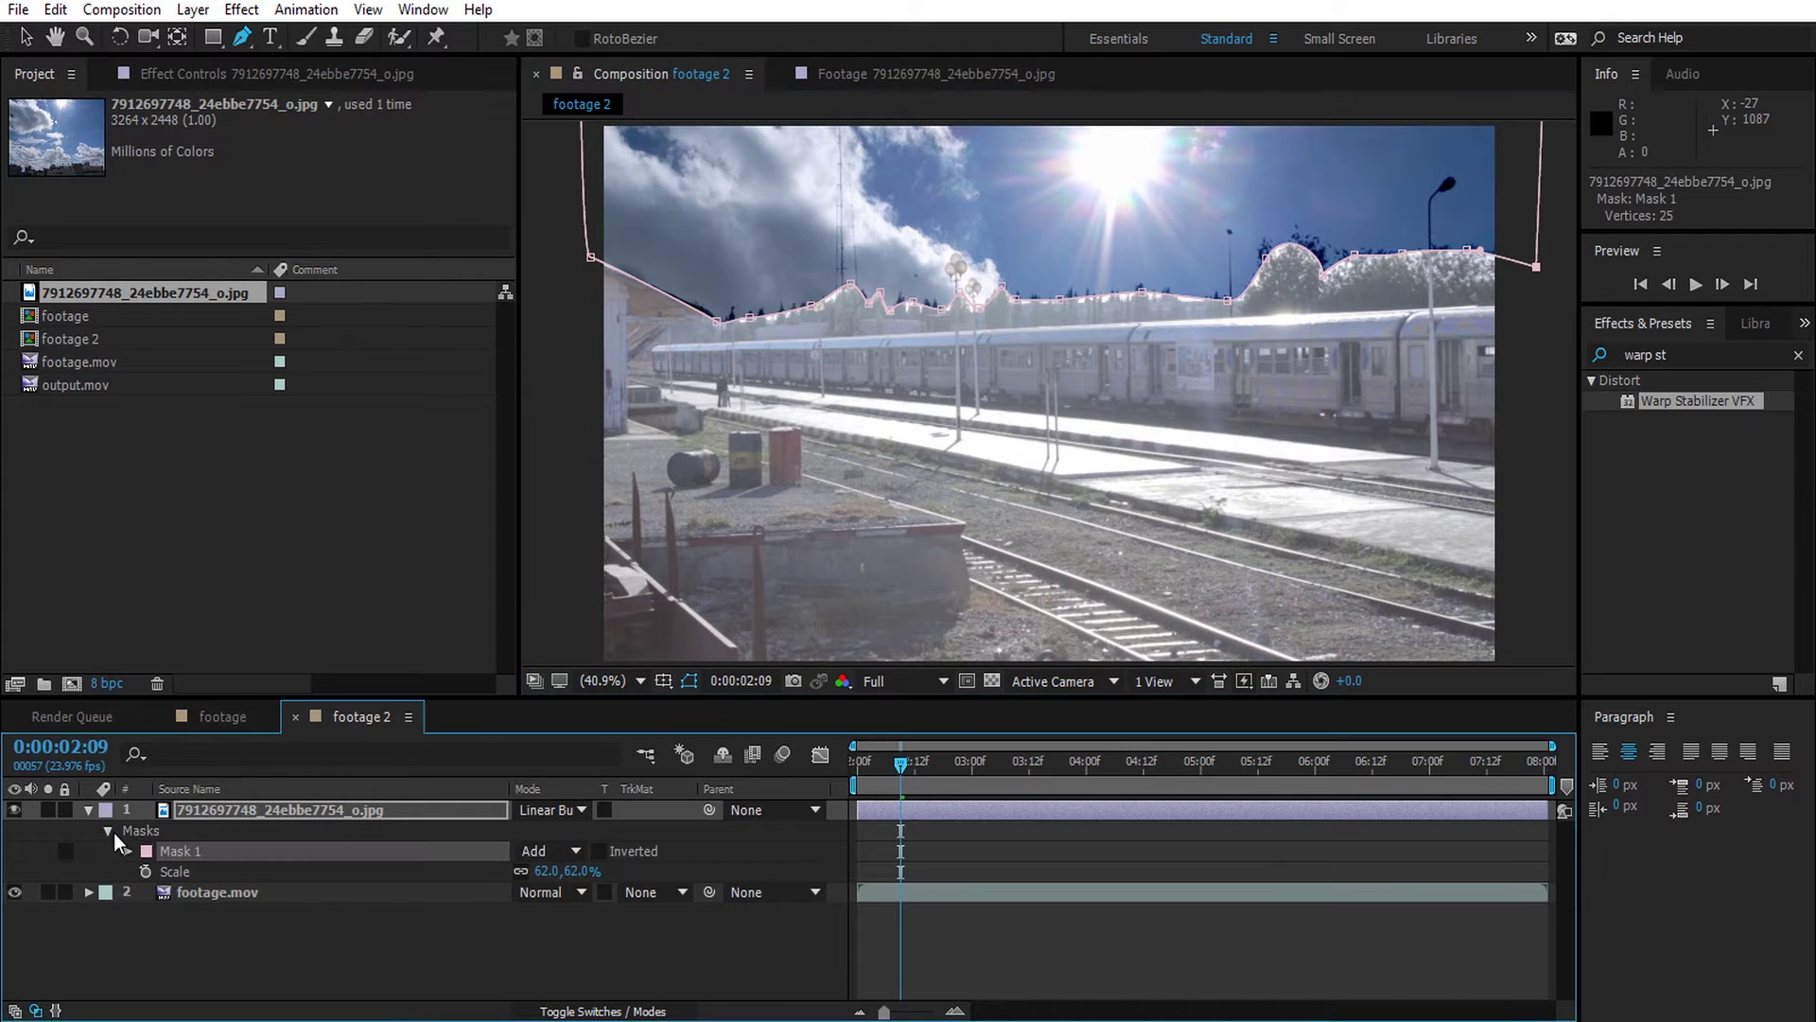
{"action": "left_click", "coordinate": [690, 682]}
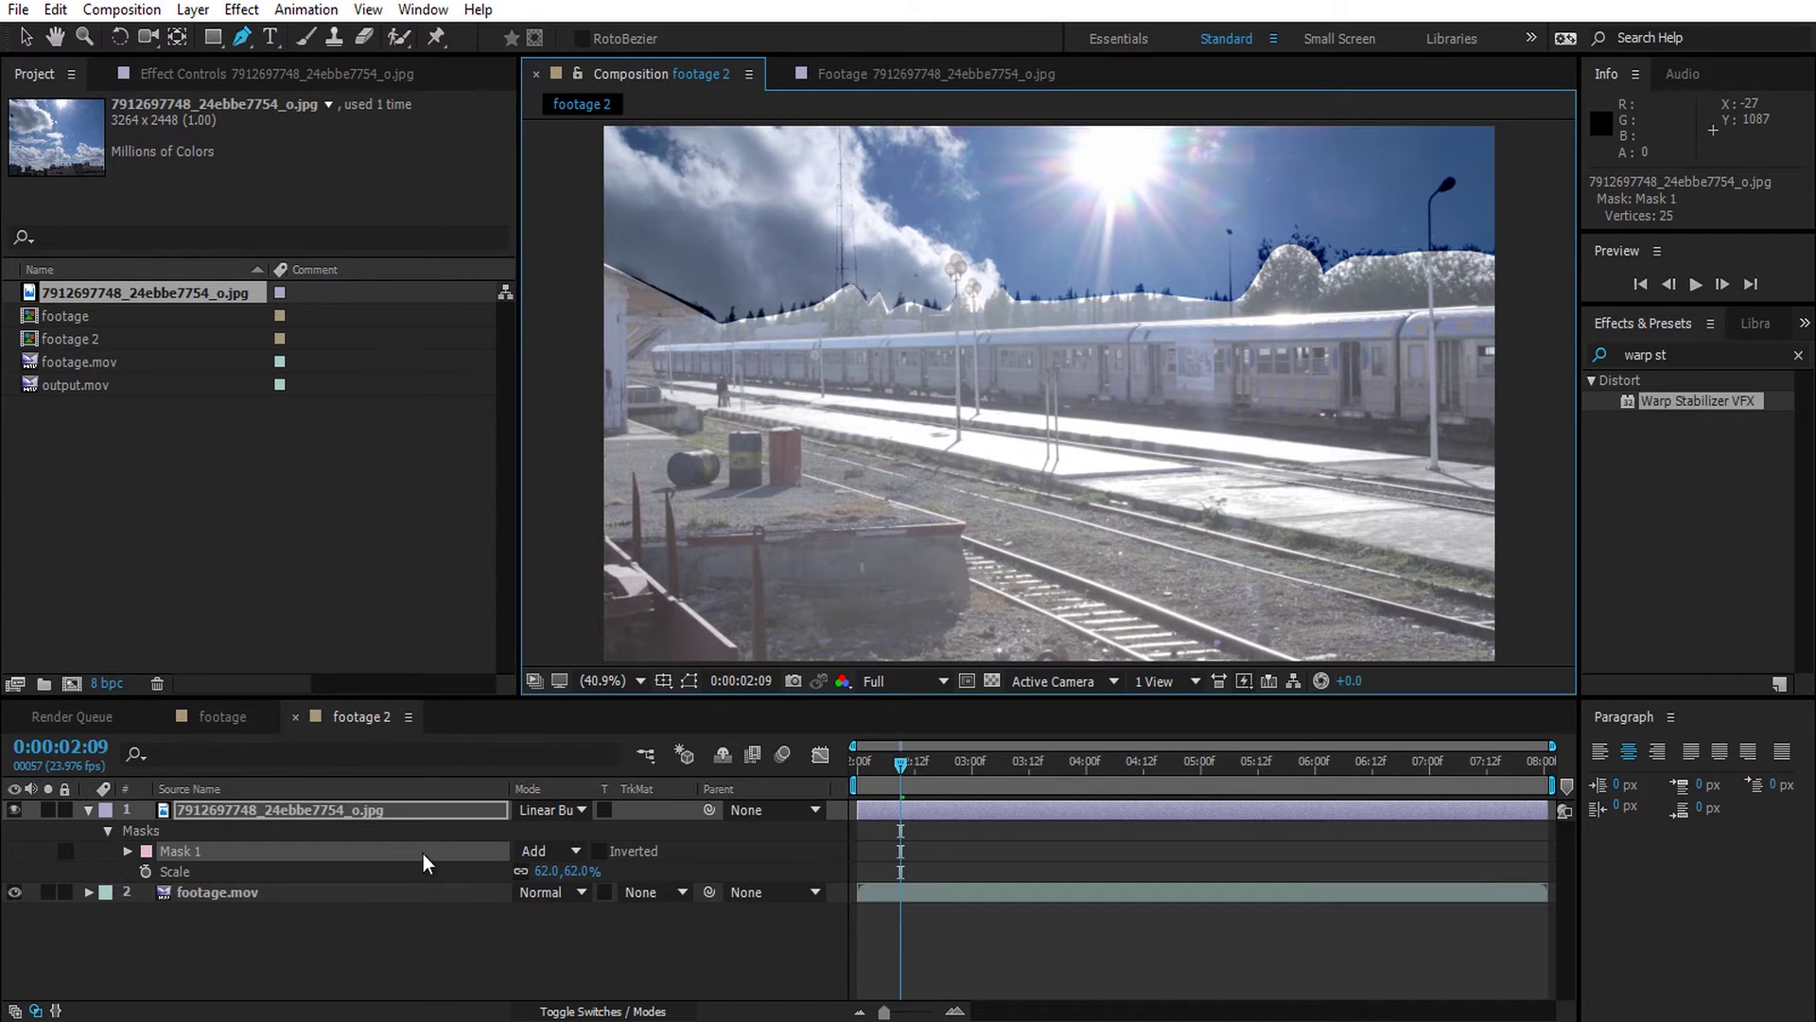
{"action": "left_click", "coordinate": [127, 851]}
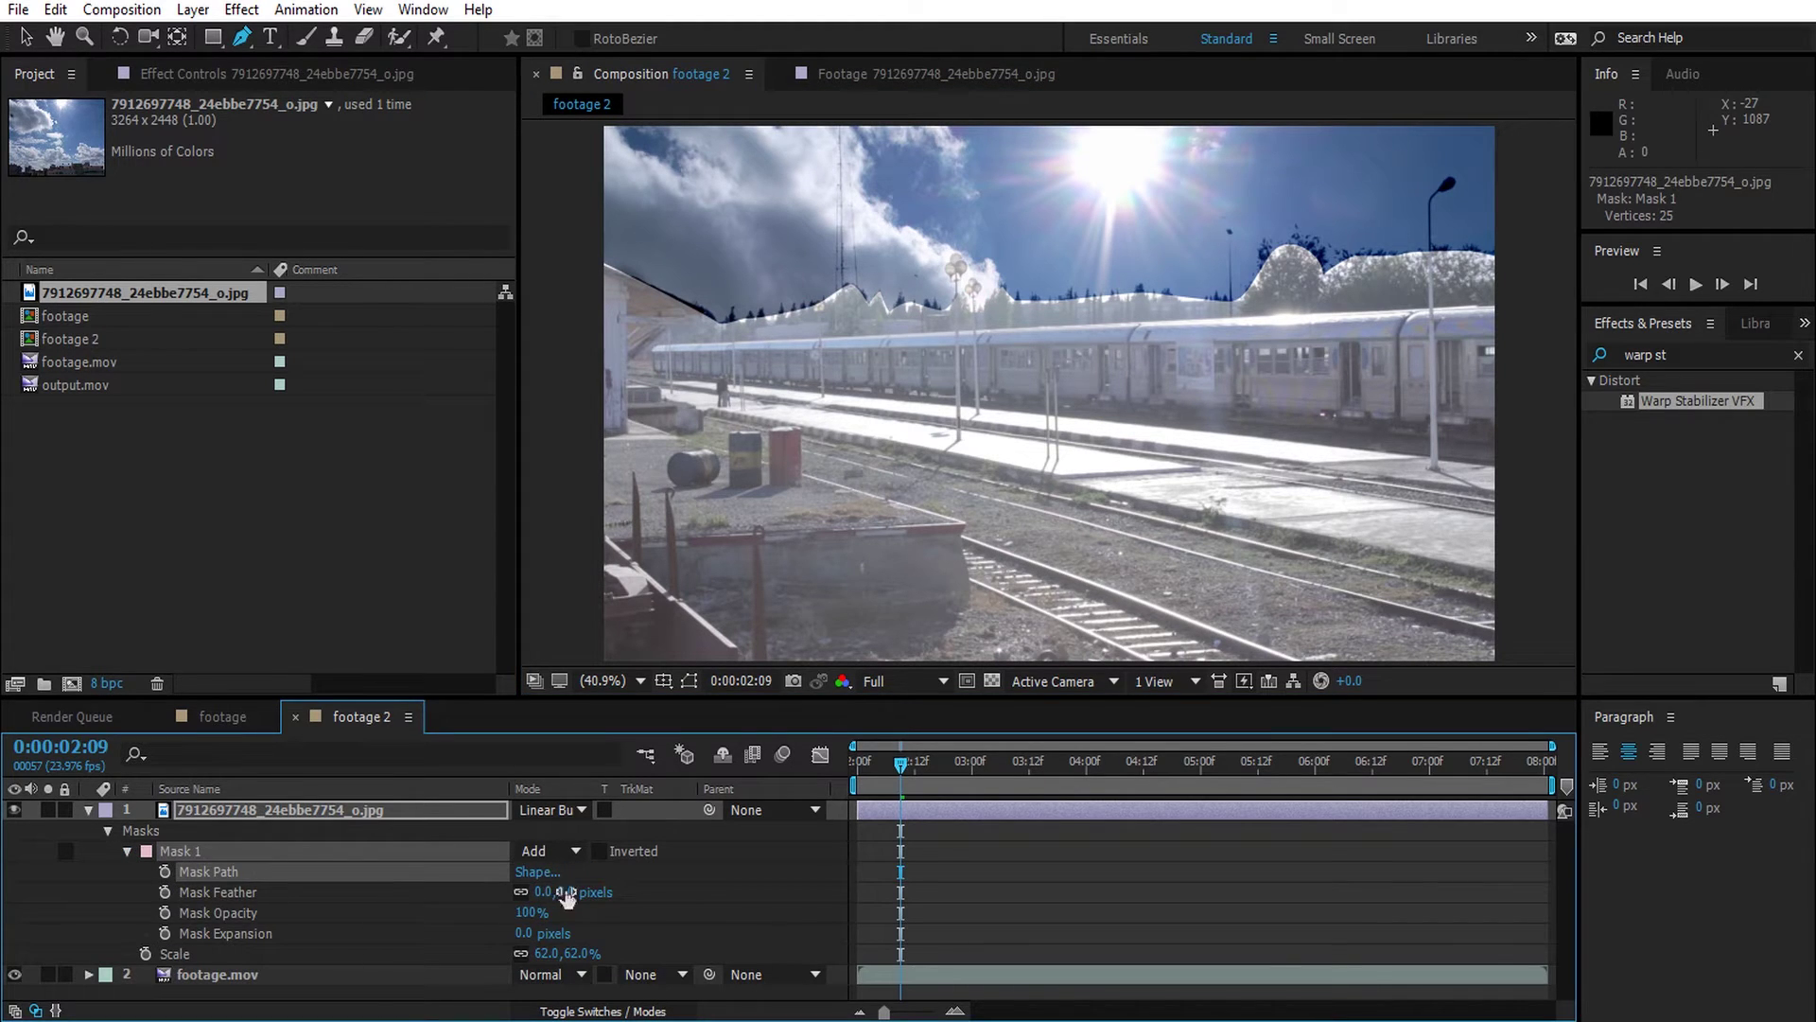
{"action": "left_click_drag", "start_coordinate": [568, 892], "coordinate": [644, 896]}
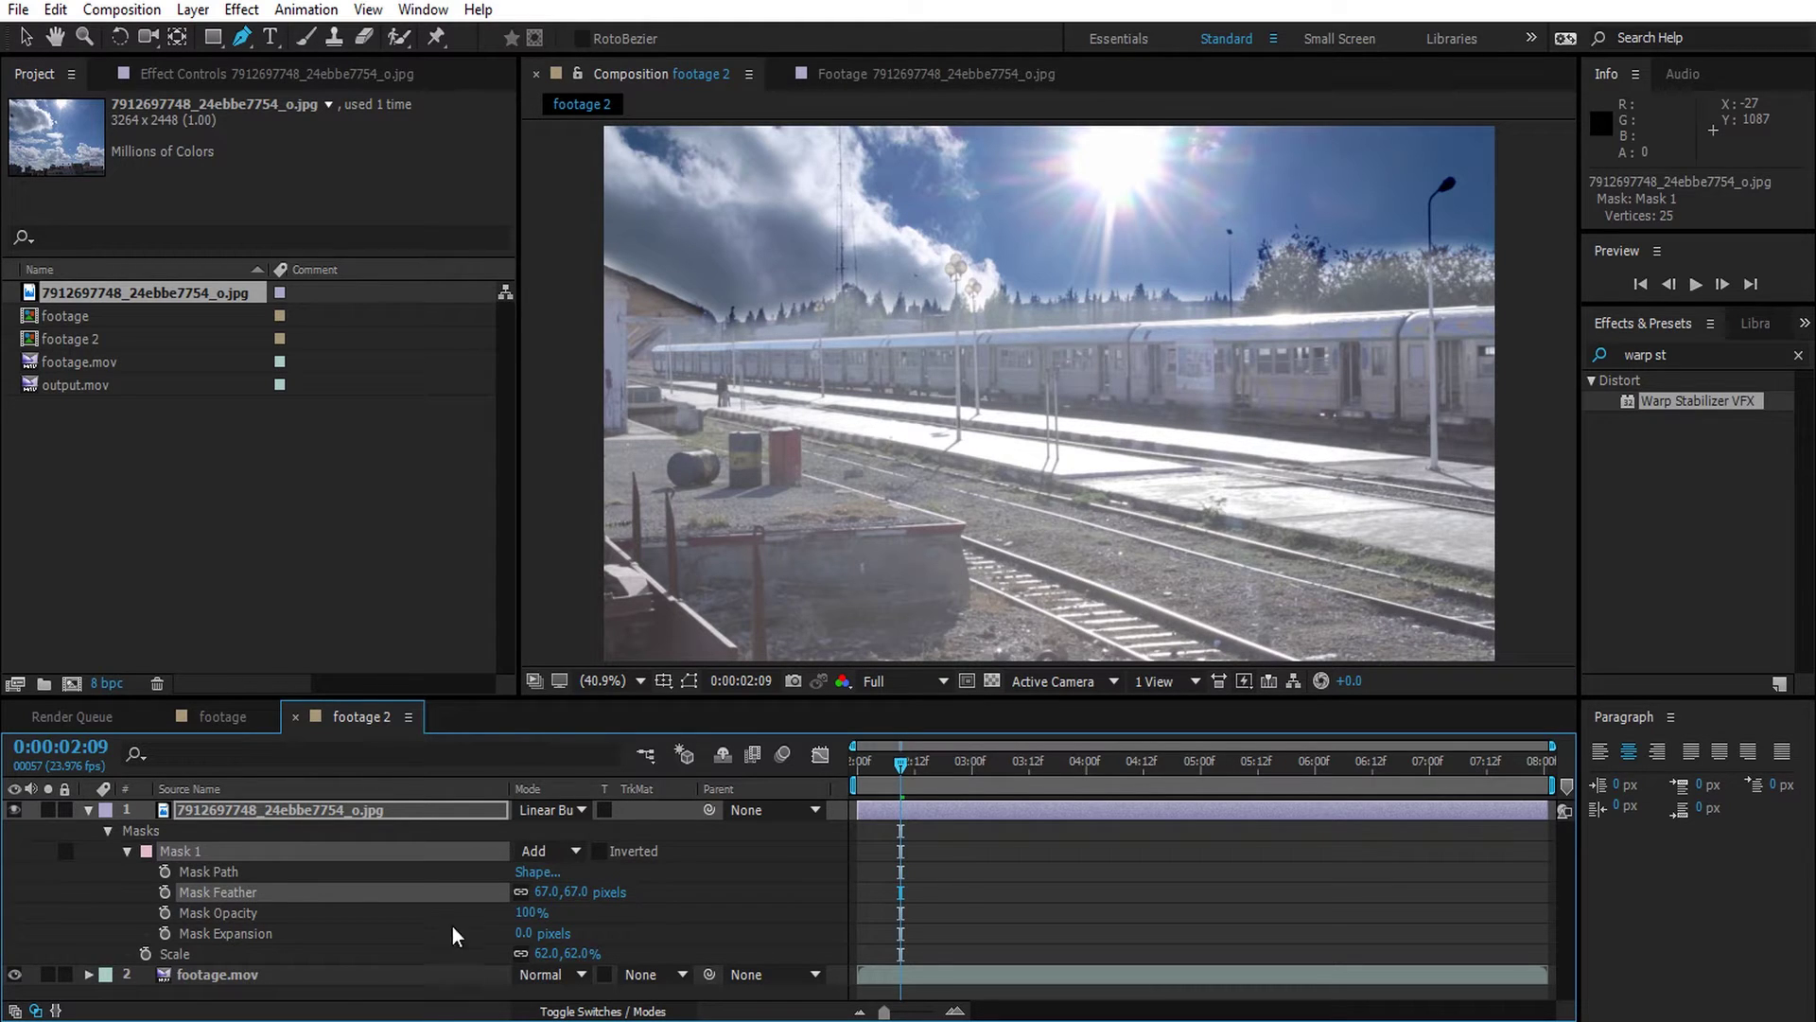
{"action": "left_click", "coordinate": [343, 974]}
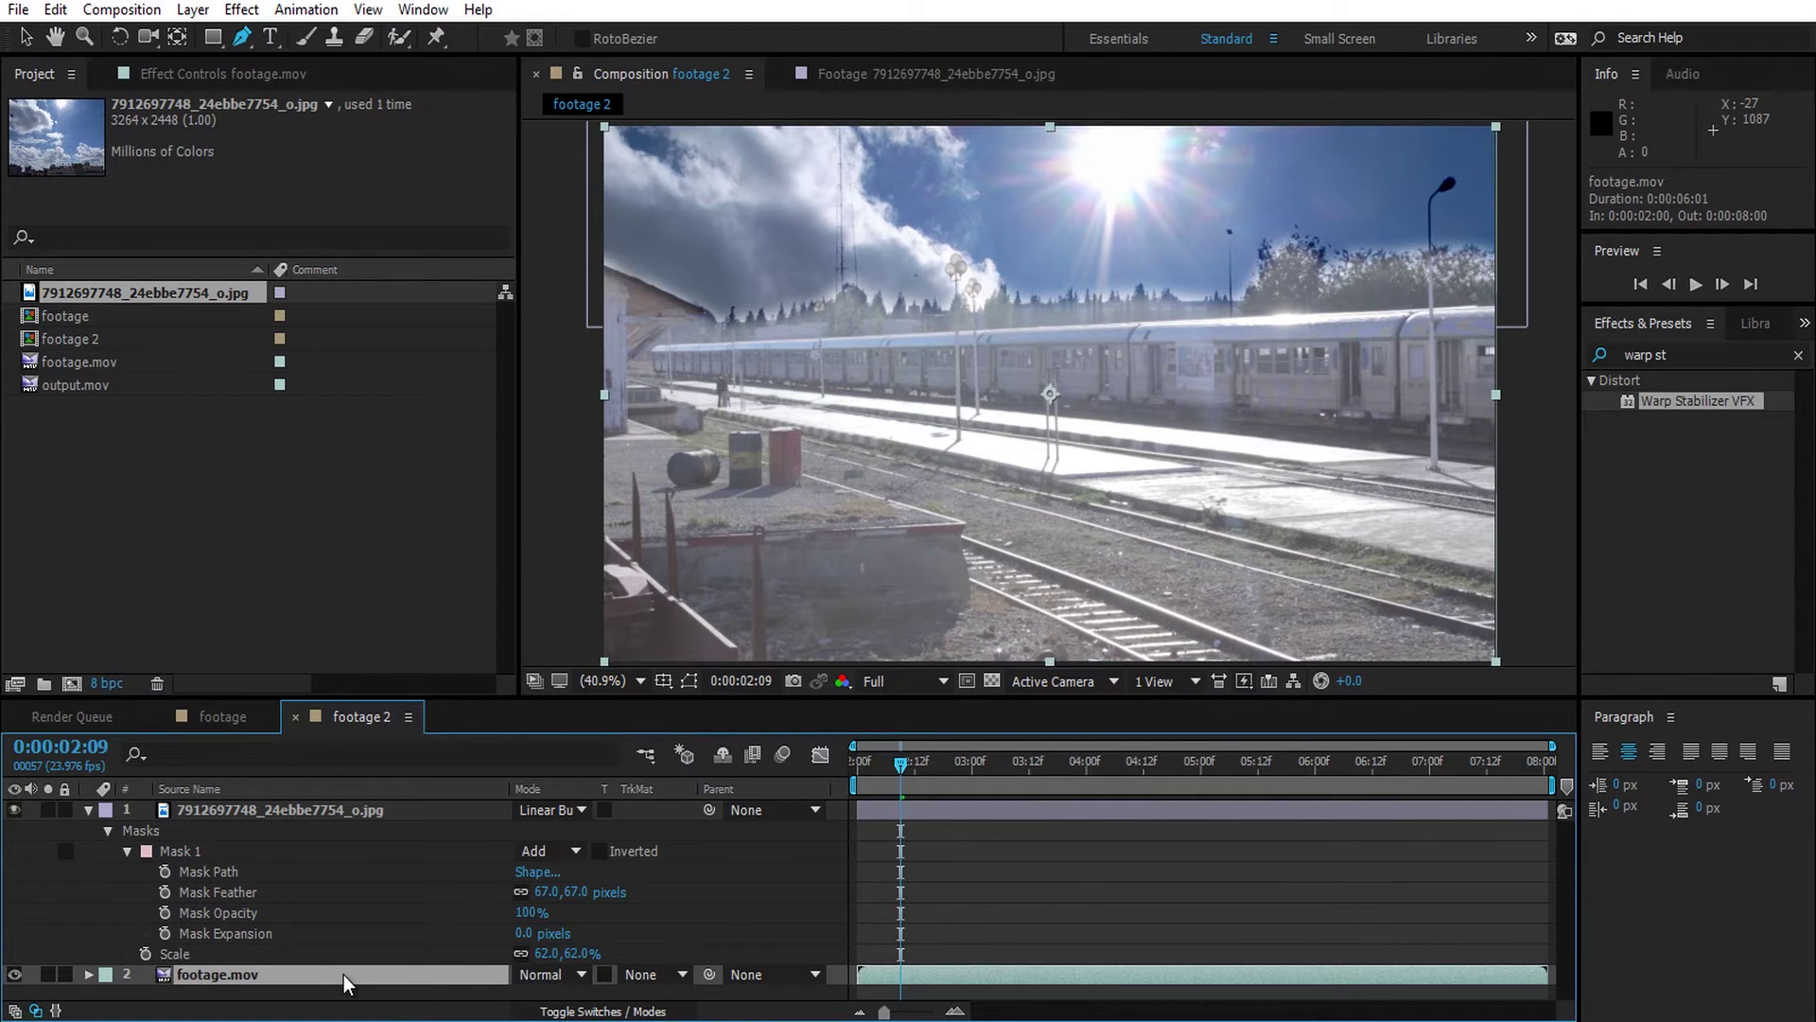
- Duplicate footage.mov, move the copy to the top of the stack, and hide it
{"action": "key", "text": "ctrl+d"}
{"action": "left_click_drag", "start_coordinate": [343, 974], "coordinate": [339, 806]}
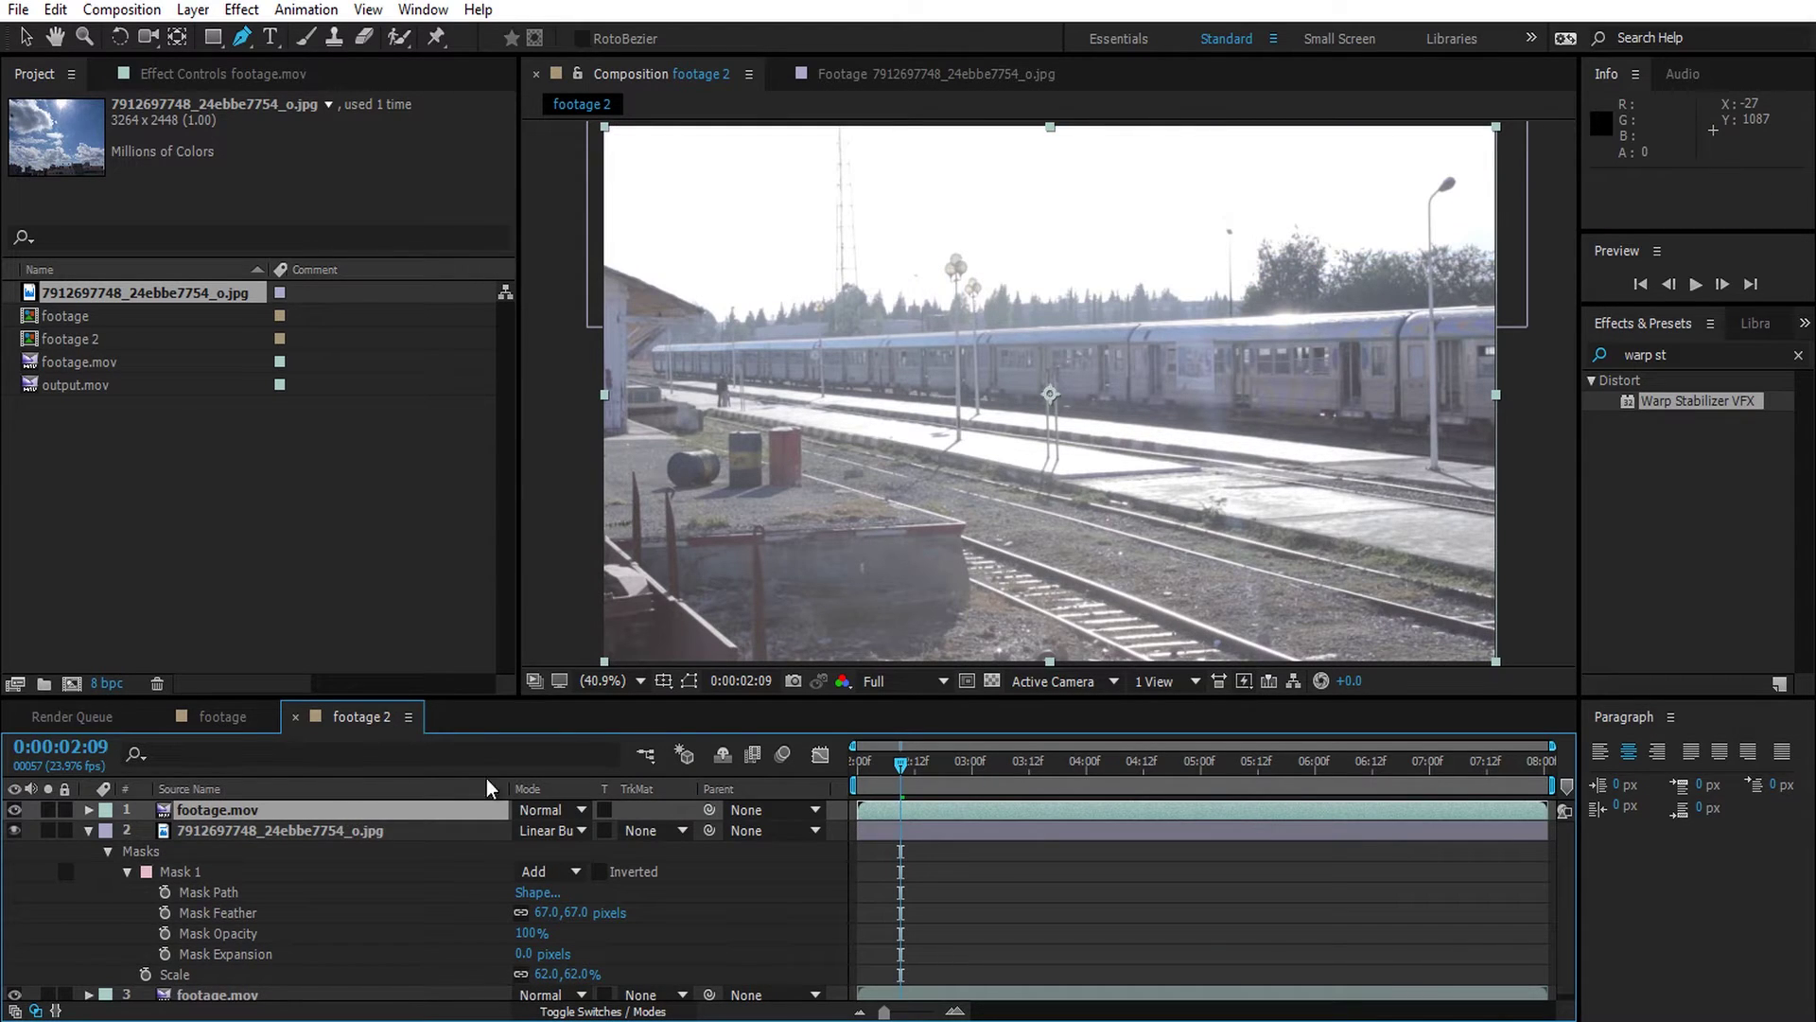
{"action": "left_click", "coordinate": [14, 810]}
{"action": "key", "text": "h"}
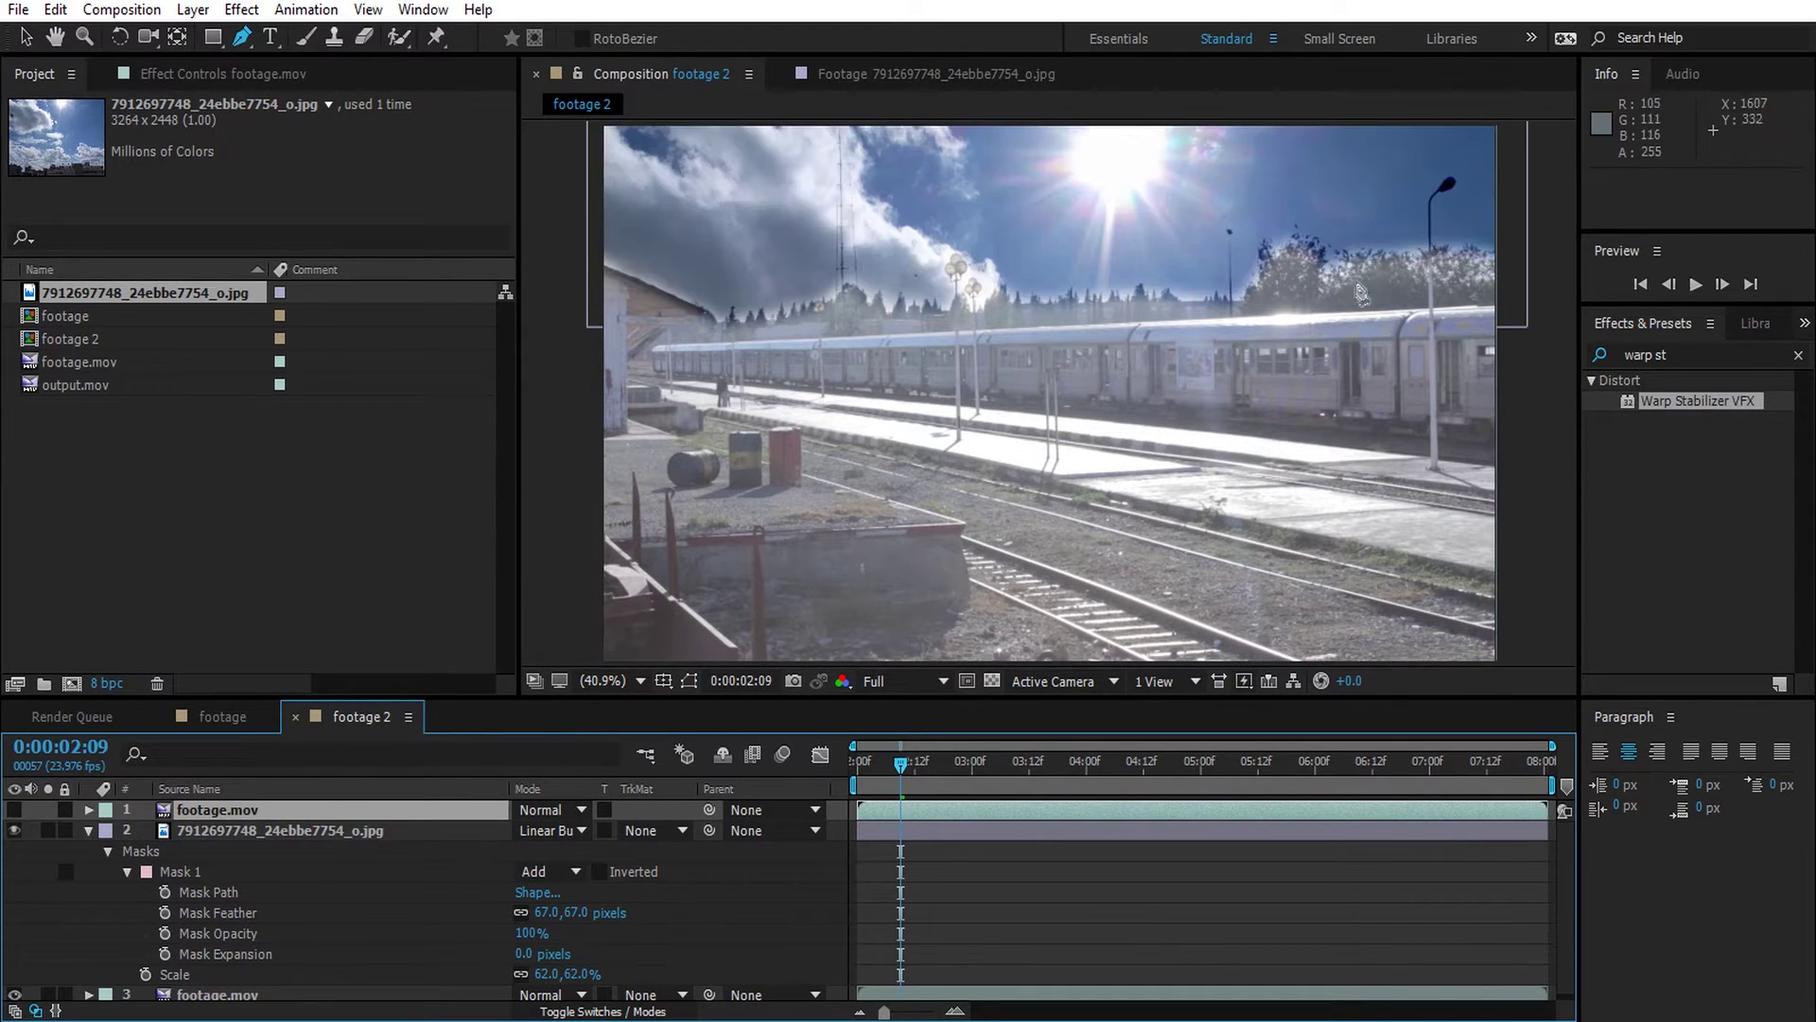
{"action": "scroll", "coordinate": [1362, 274], "scroll_direction": "up", "scroll_amount": 3}
{"action": "left_click_drag", "start_coordinate": [1410, 244], "coordinate": [988, 400]}
{"action": "scroll", "coordinate": [811, 568], "scroll_direction": "up", "scroll_amount": 1}
{"action": "key", "text": "g"}
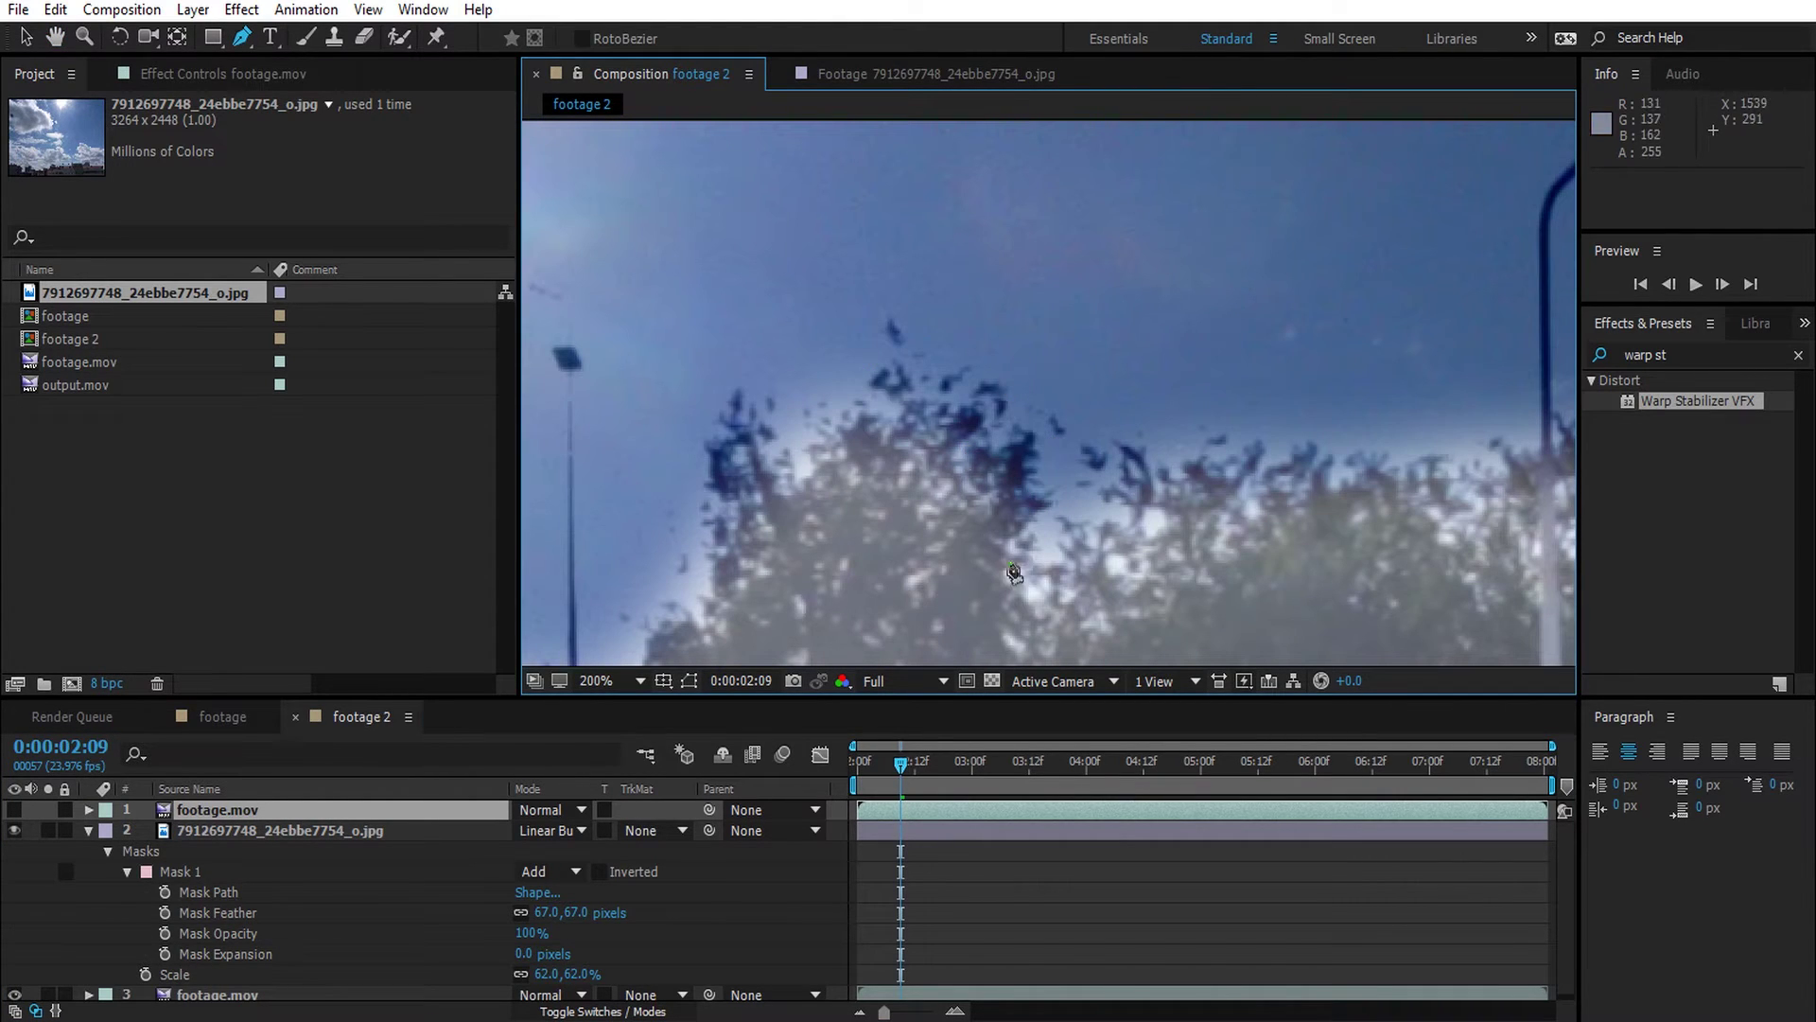
- Set the sky photo layer's track matte to Luma Matte
{"action": "left_click", "coordinate": [641, 839]}
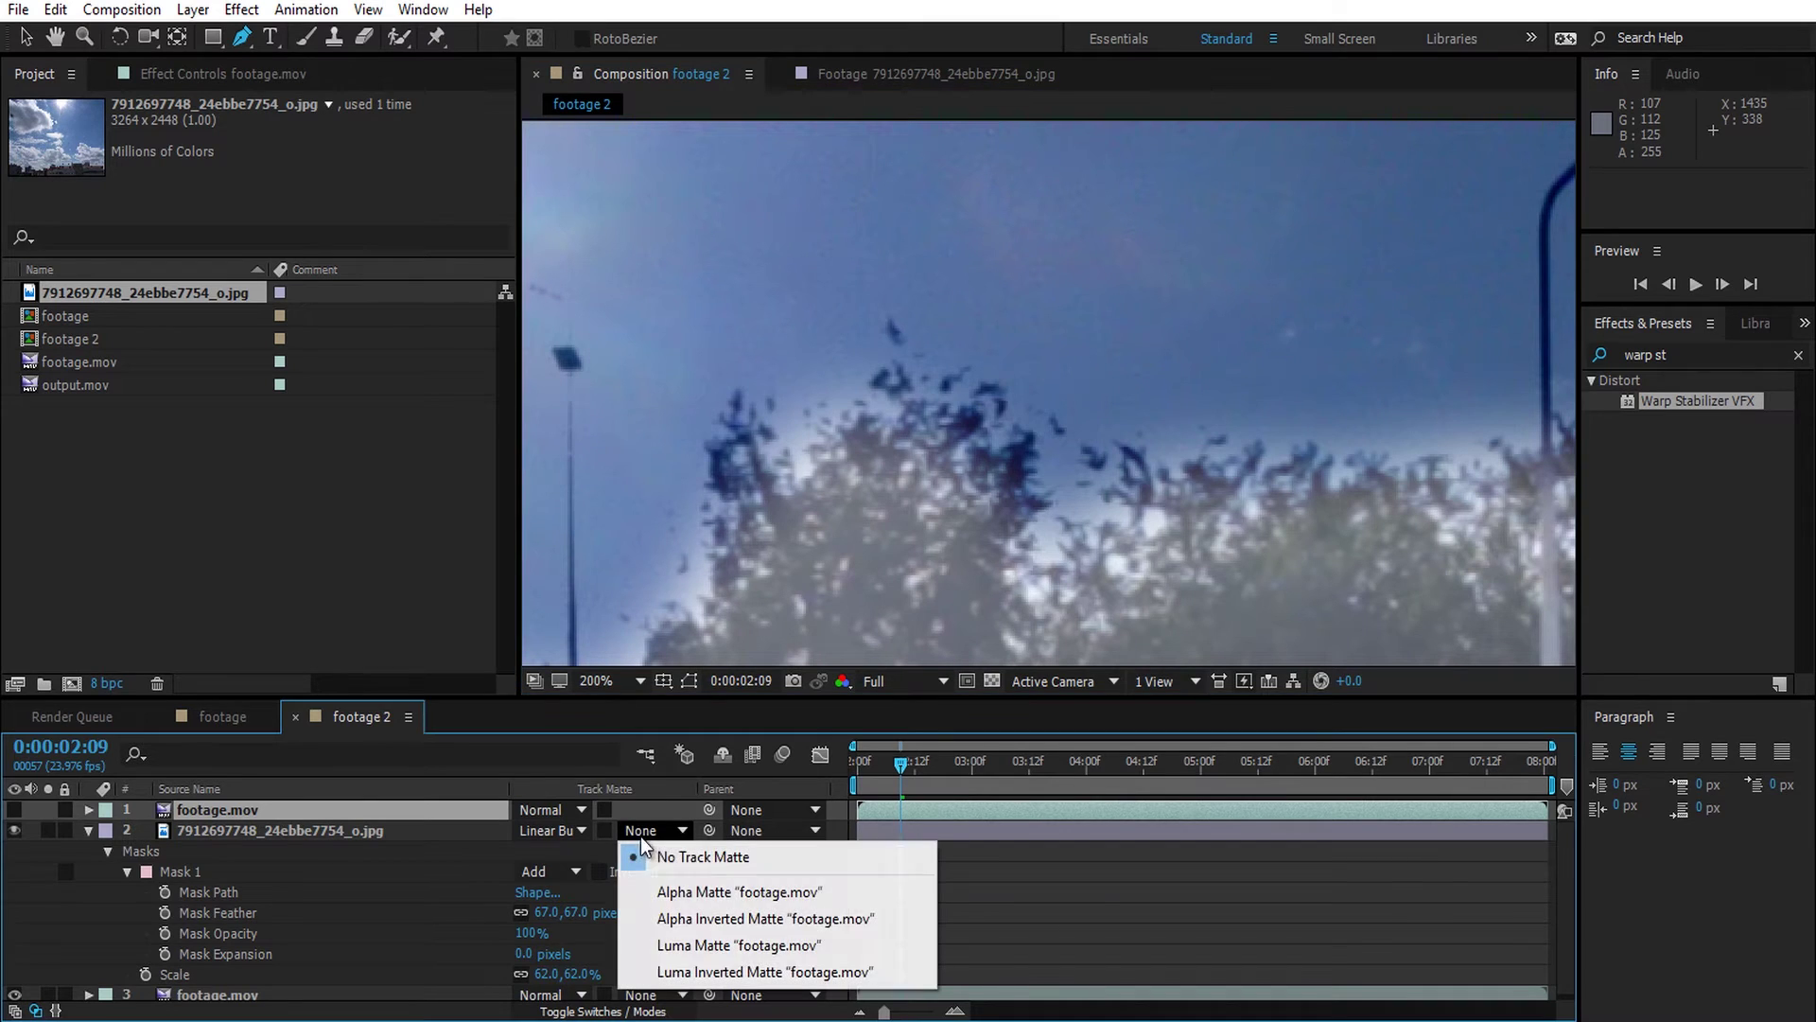
{"action": "left_click", "coordinate": [698, 944]}
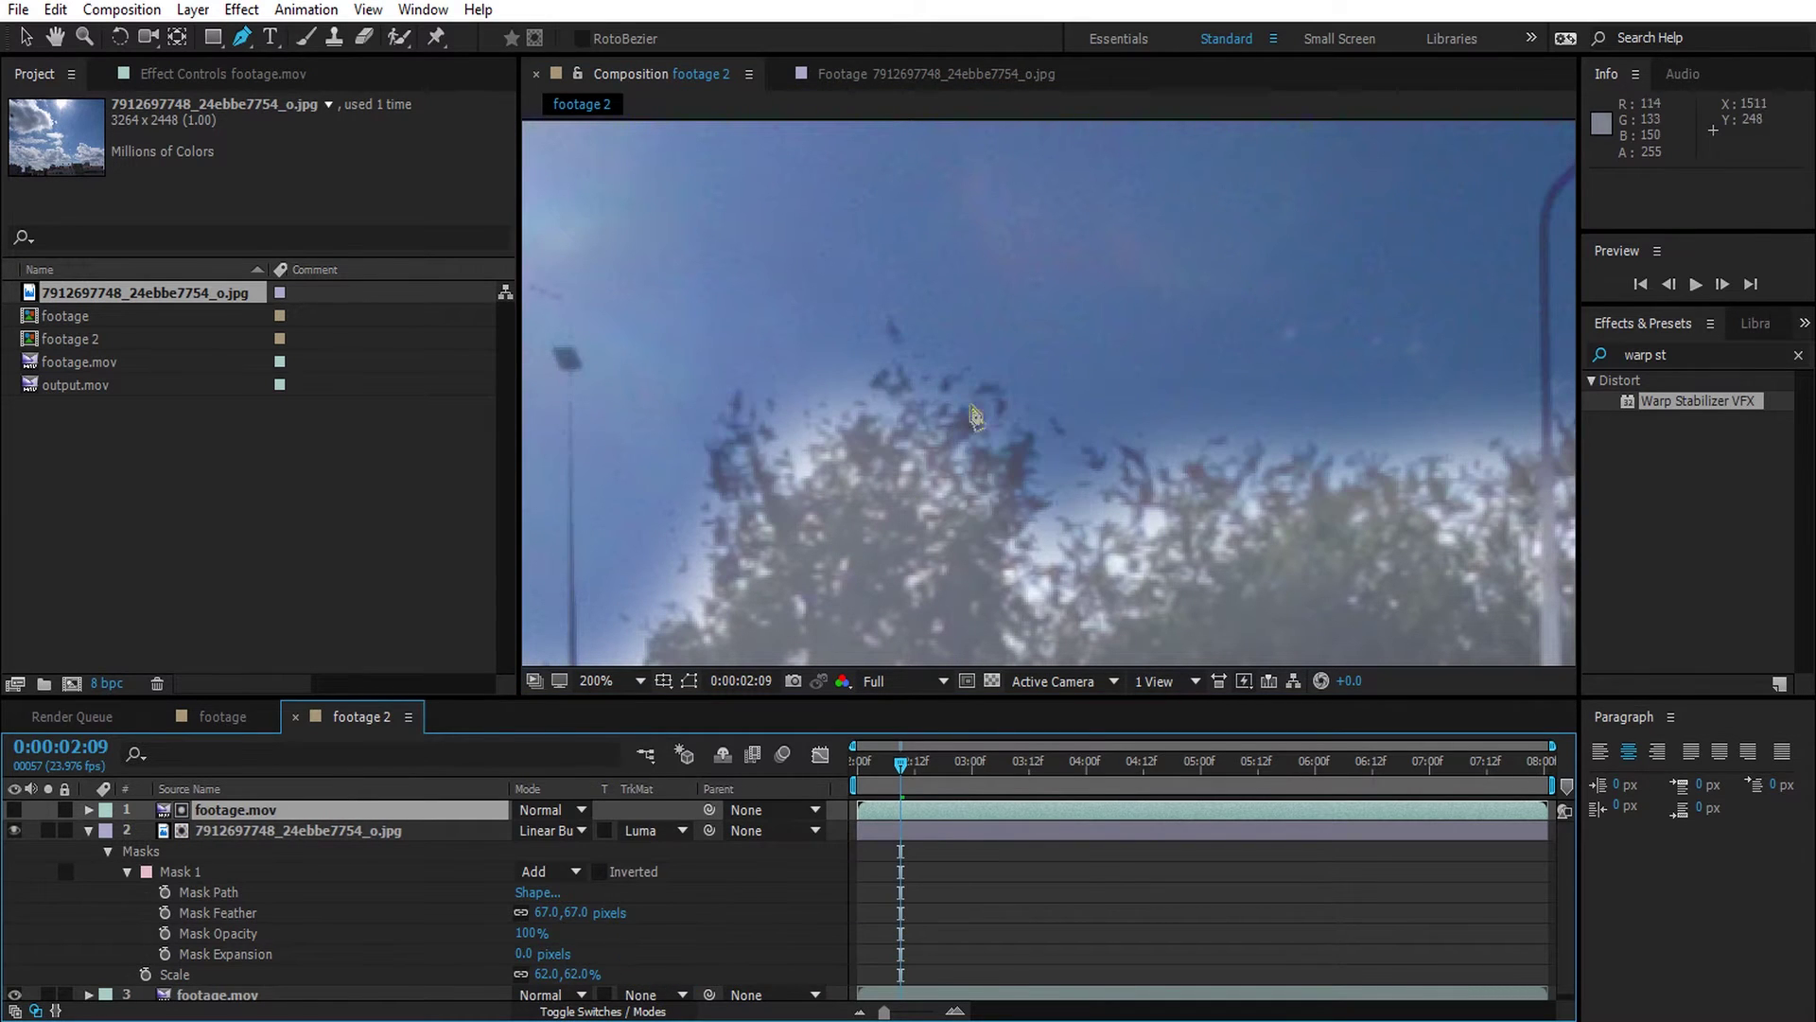
{"action": "scroll", "coordinate": [953, 412], "scroll_direction": "down", "scroll_amount": 1}
{"action": "scroll", "coordinate": [953, 413], "scroll_direction": "down", "scroll_amount": 2}
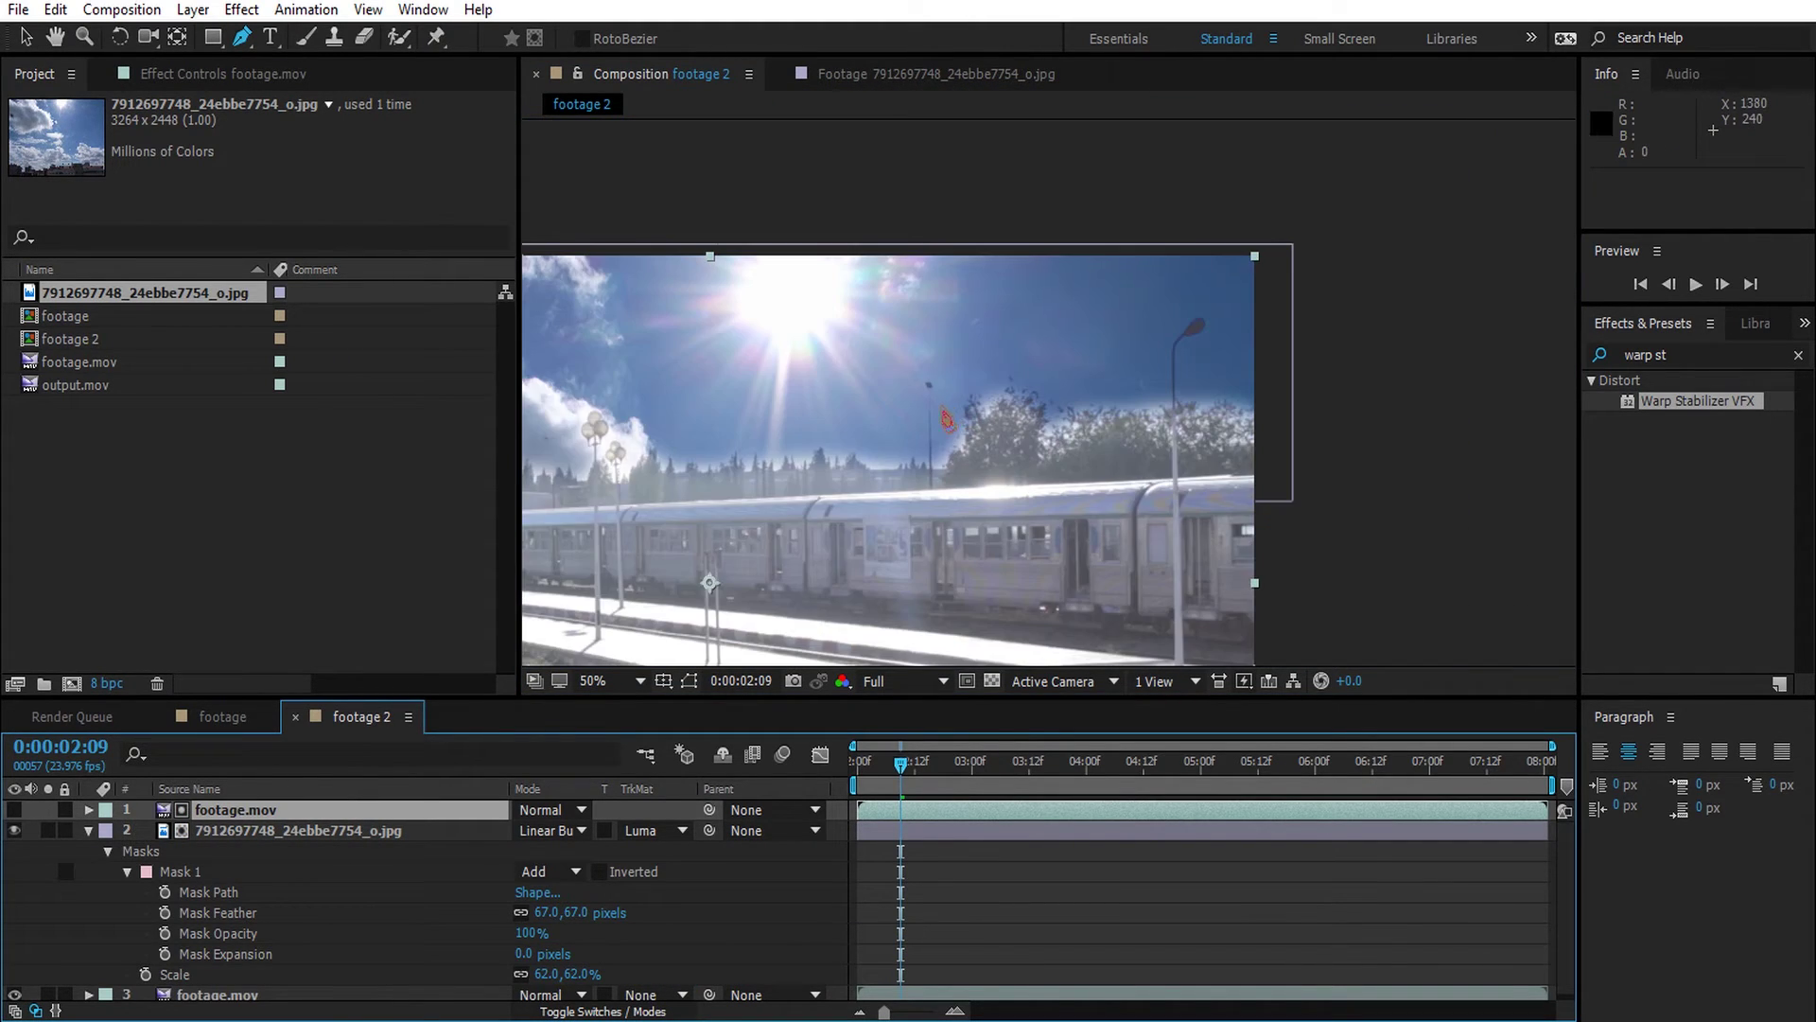
{"action": "left_click_drag", "start_coordinate": [941, 421], "coordinate": [1063, 345]}
{"action": "key", "text": "g"}
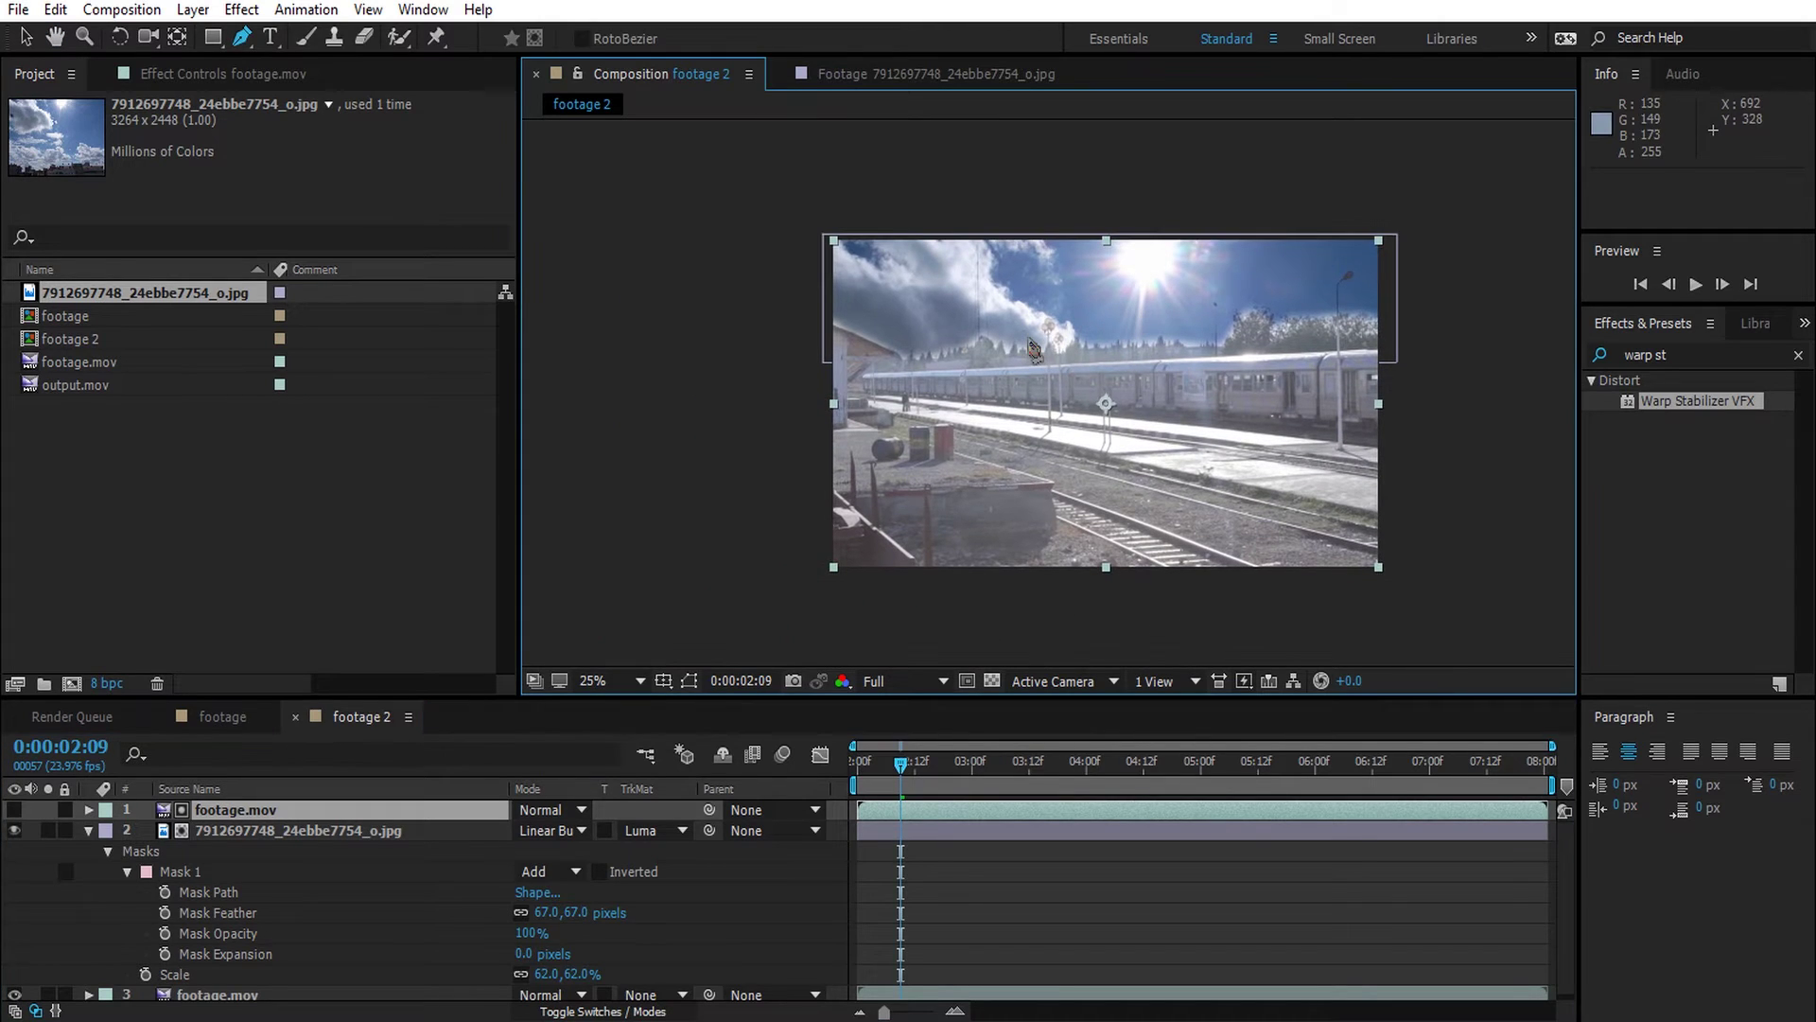
- Apply Levels to the bottom footage.mov layer with Input Black 53.0 and Gamma 0.68
{"action": "left_click", "coordinate": [312, 993]}
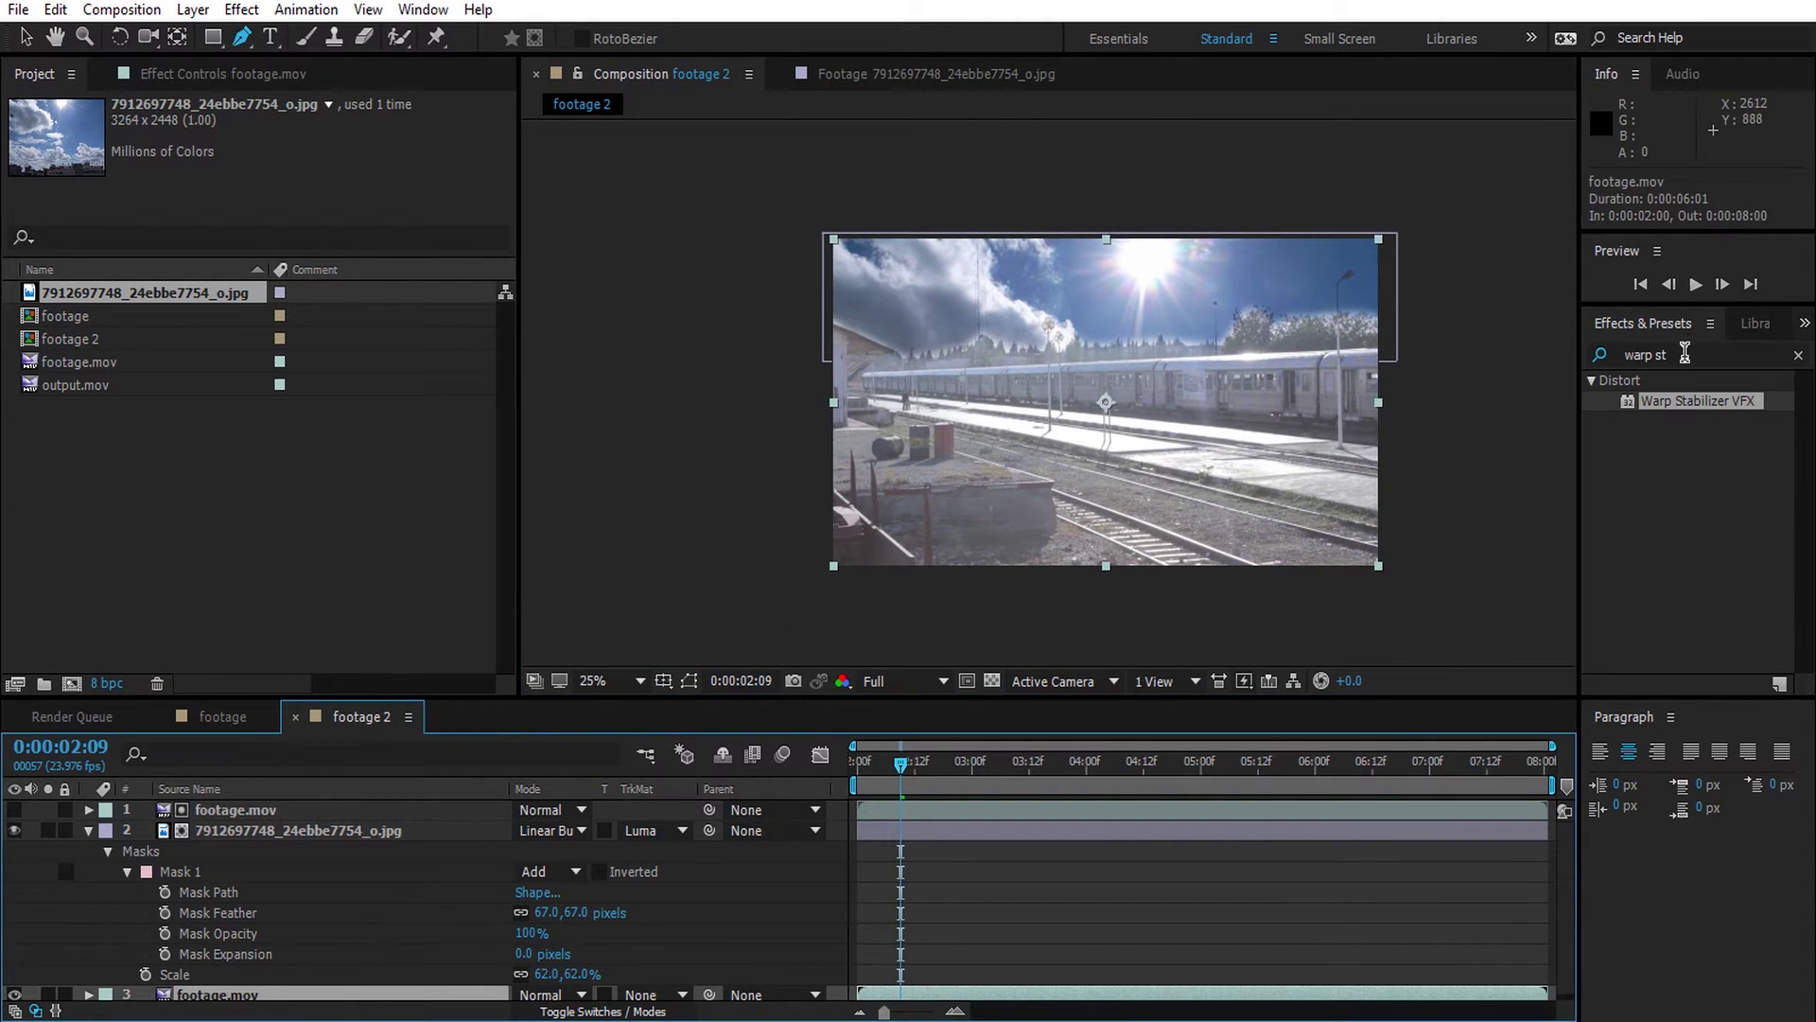
{"action": "left_click", "coordinate": [1685, 353]}
{"action": "type", "text": "levels"}
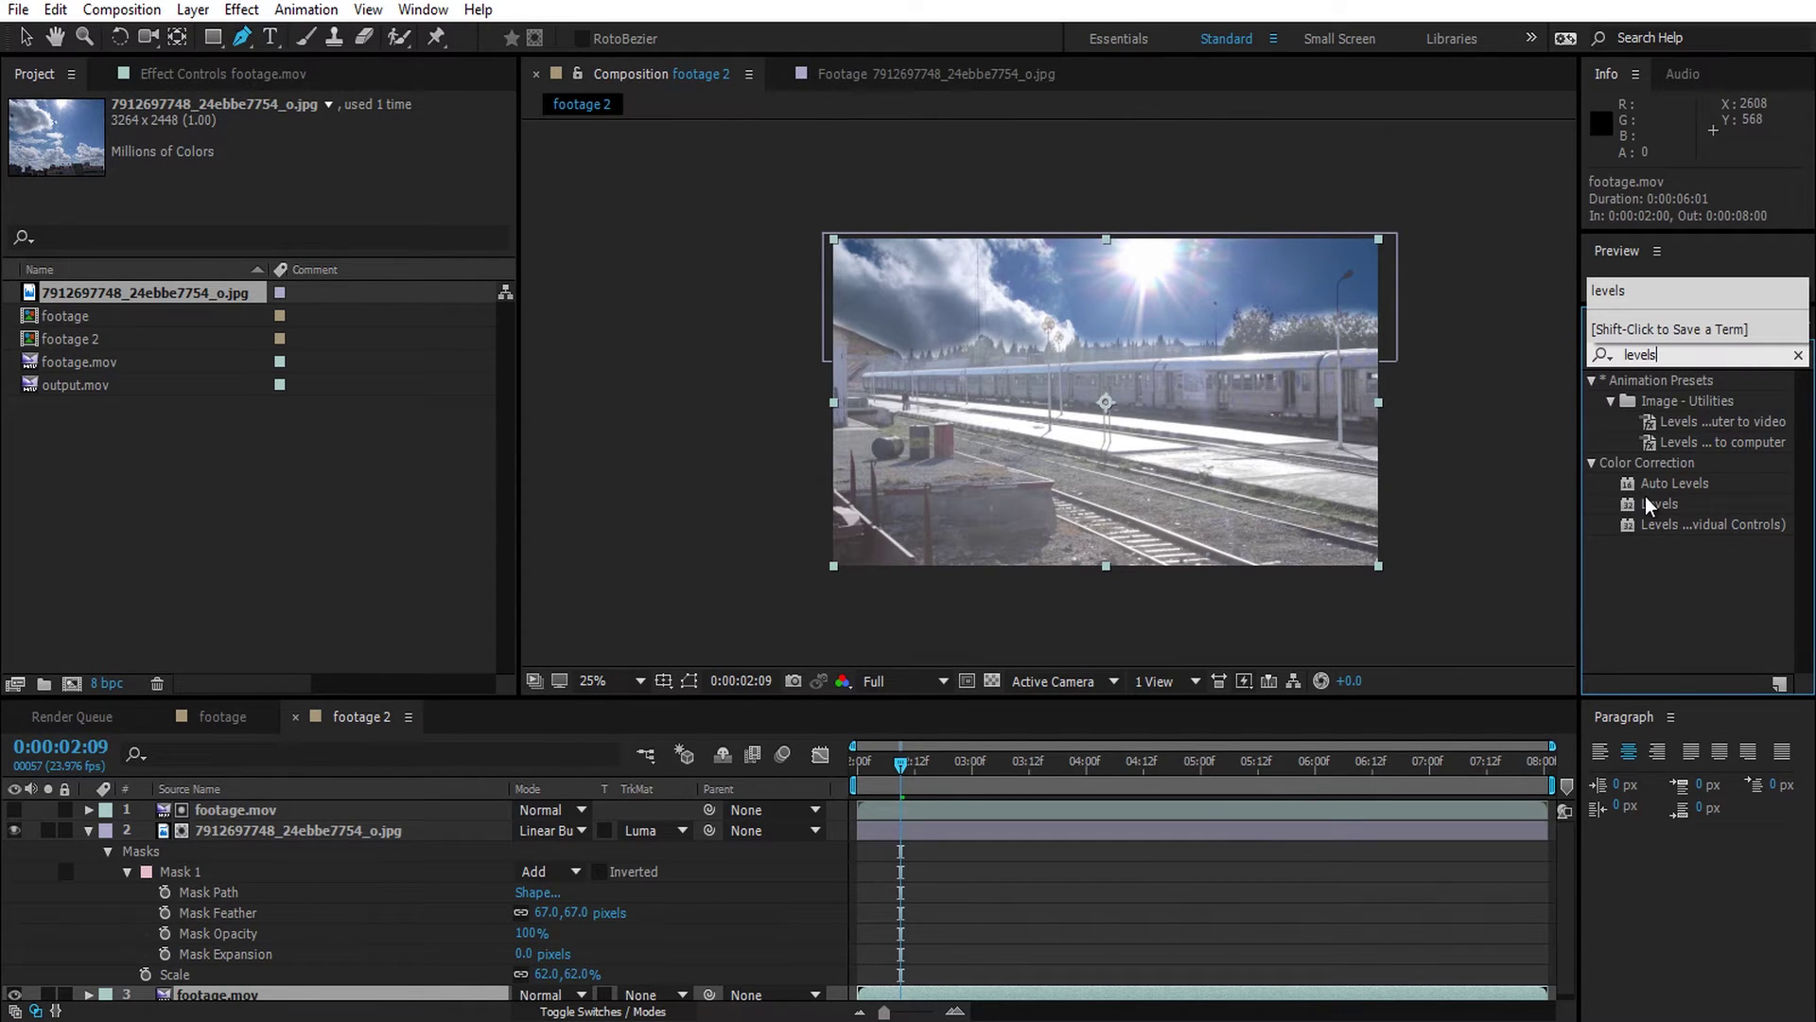
{"action": "left_click_drag", "start_coordinate": [1659, 503], "coordinate": [189, 988]}
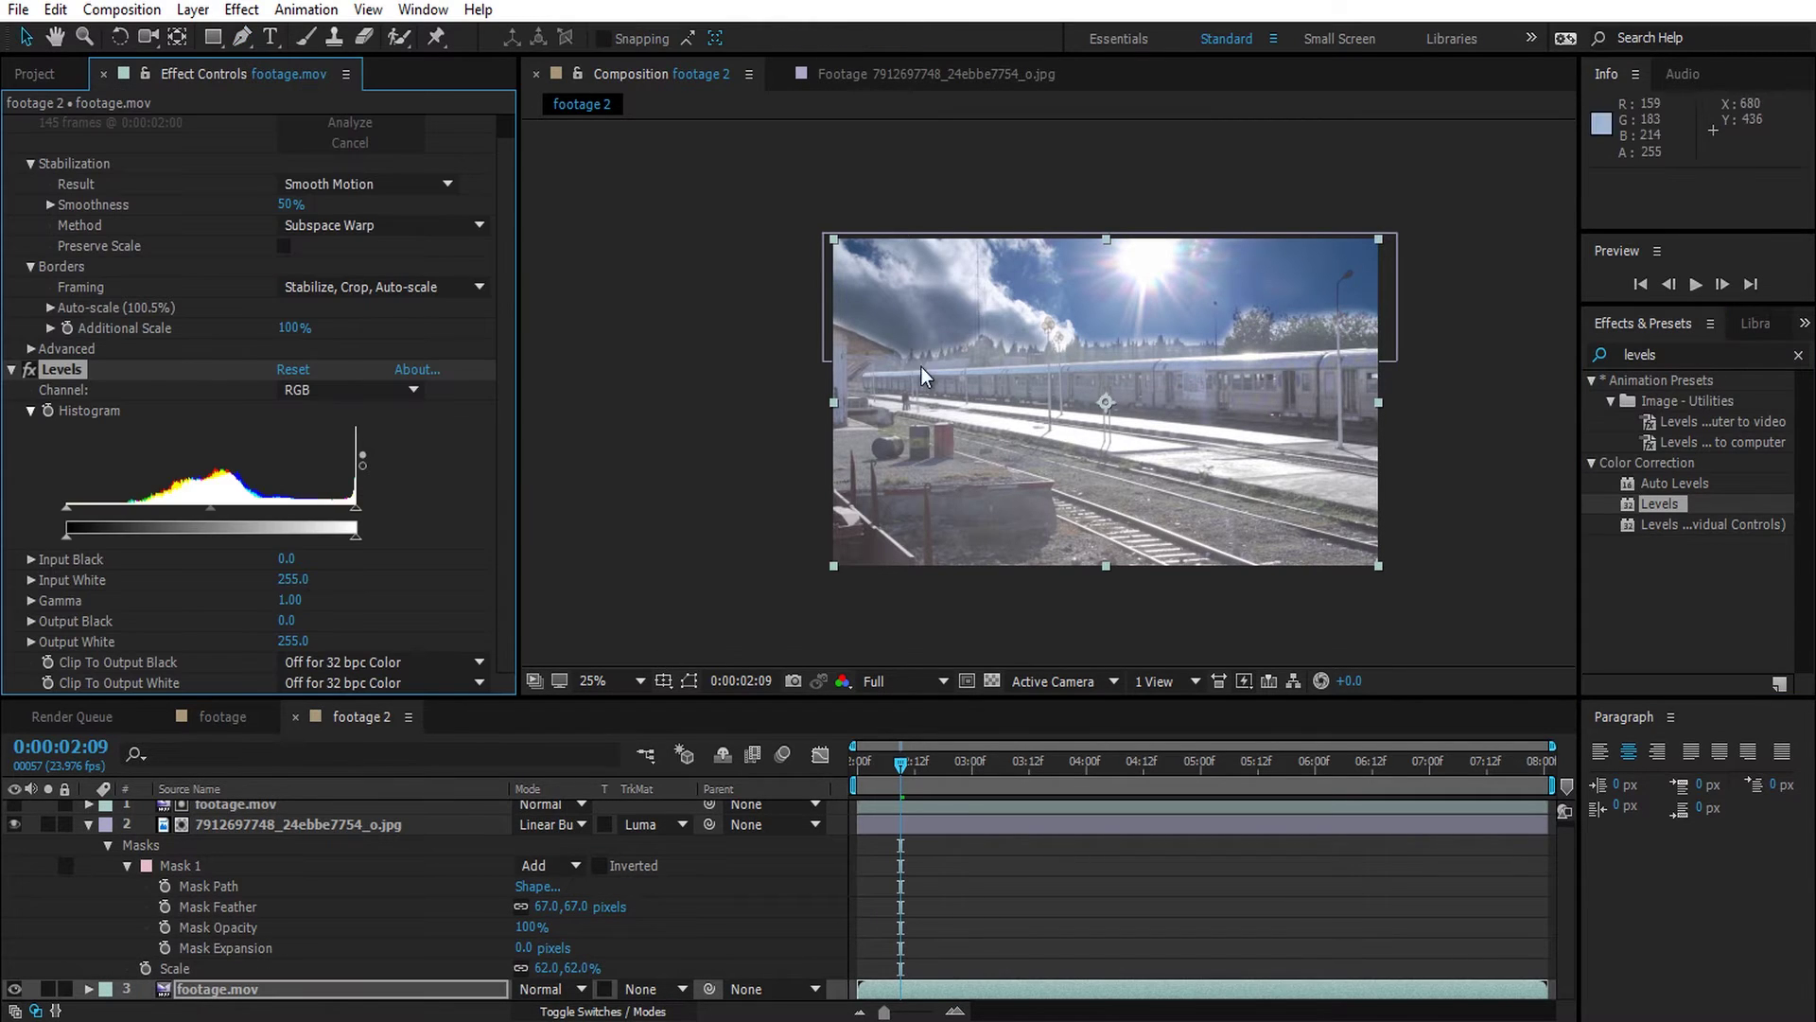
{"action": "left_click_drag", "start_coordinate": [65, 509], "coordinate": [129, 513]}
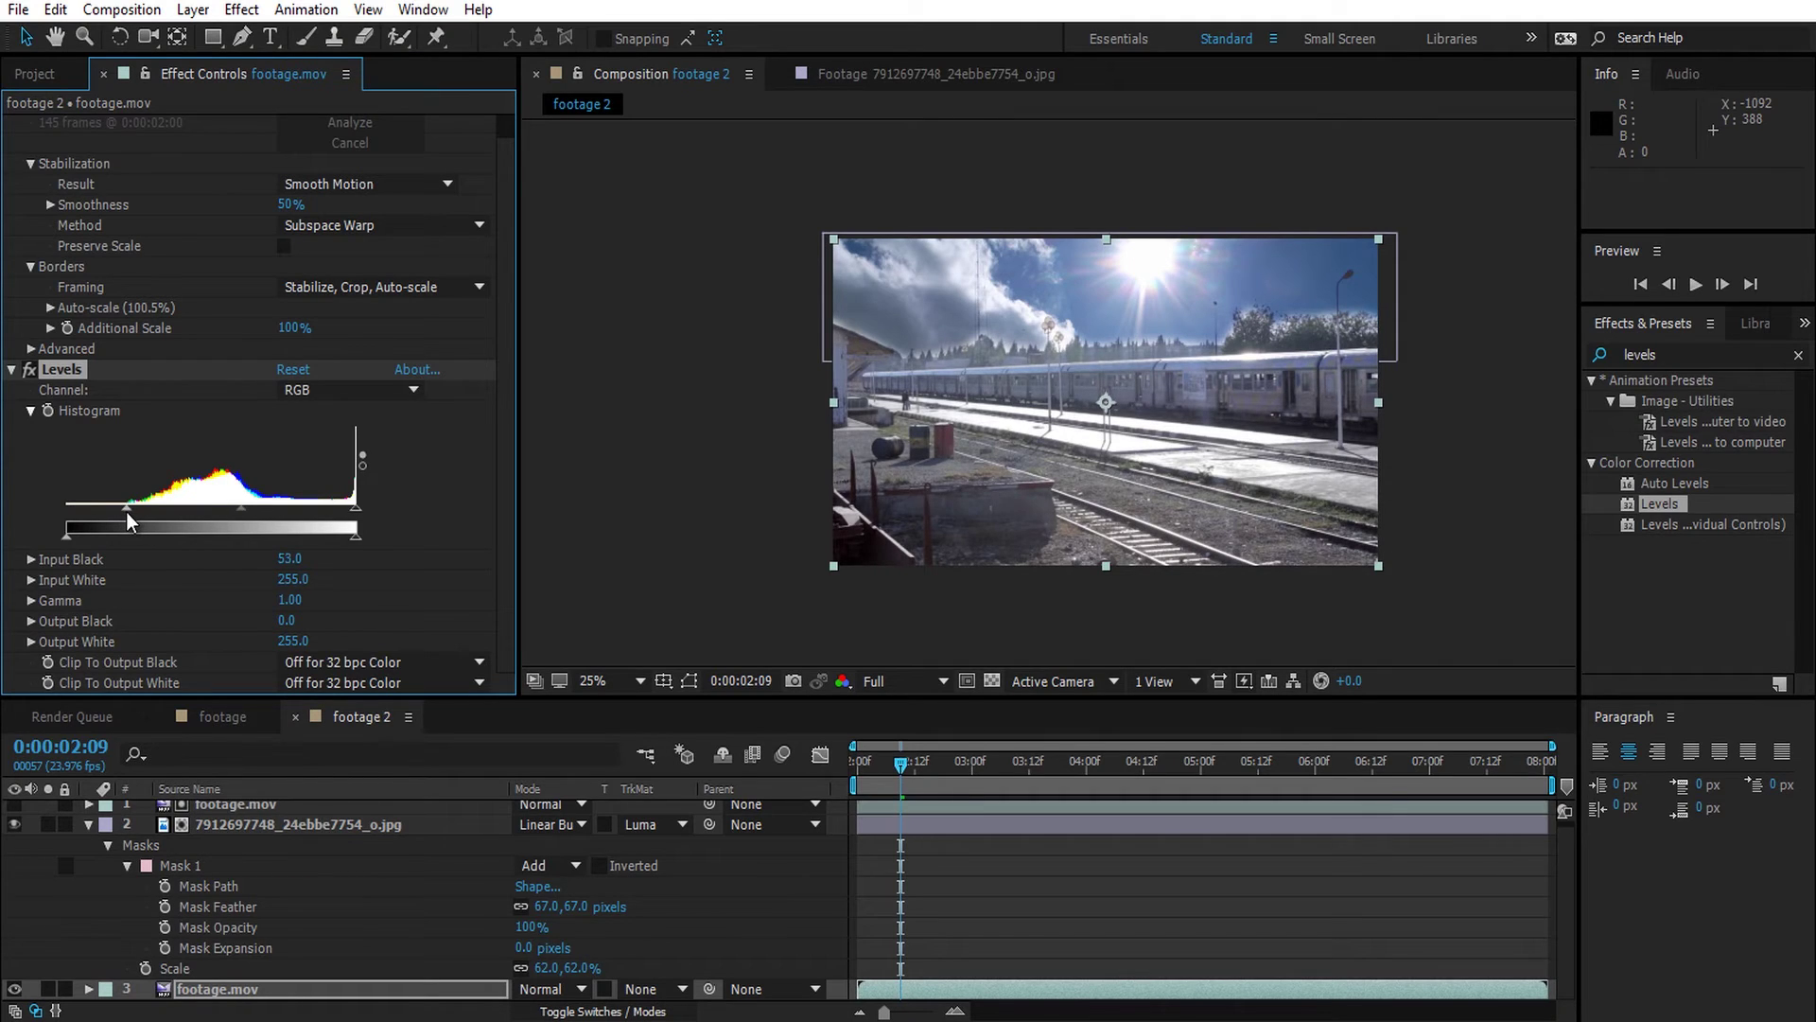
{"action": "left_click_drag", "start_coordinate": [356, 507], "coordinate": [274, 516]}
{"action": "key", "text": "ctrl+z"}
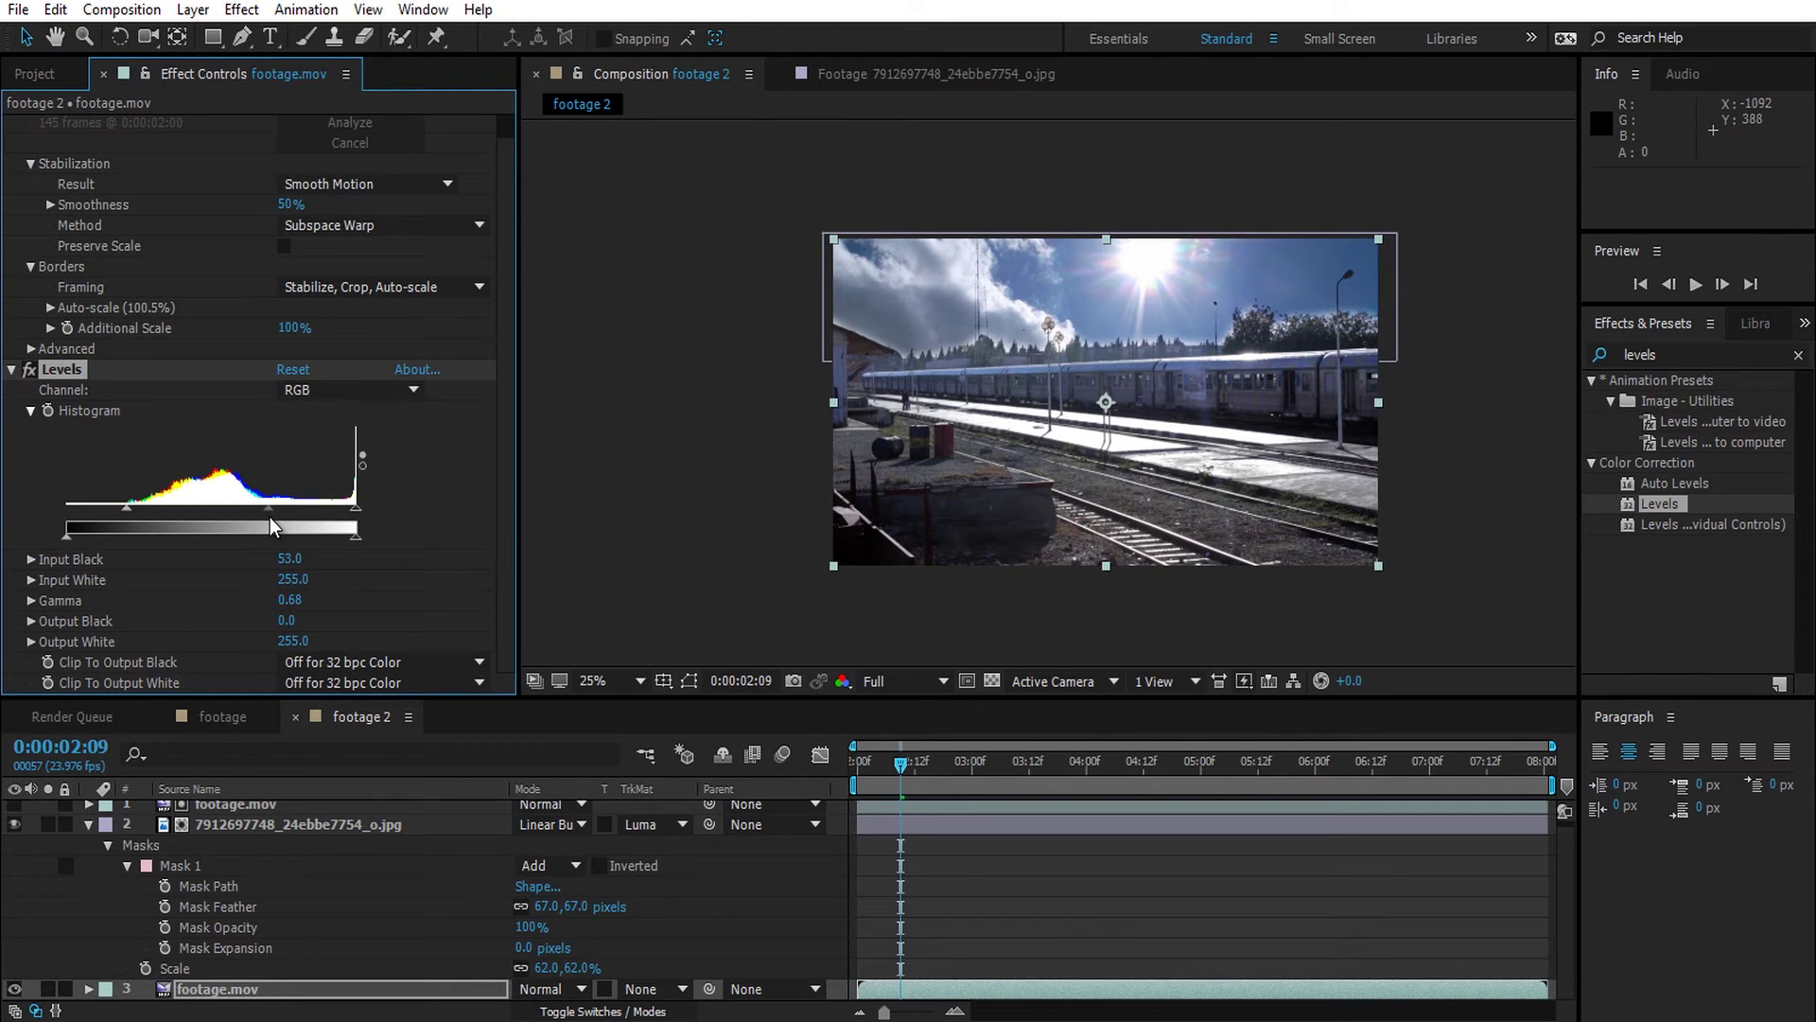
- Select the sky mask and nudge it down slightly with the arrow keys
{"action": "left_click", "coordinate": [267, 825]}
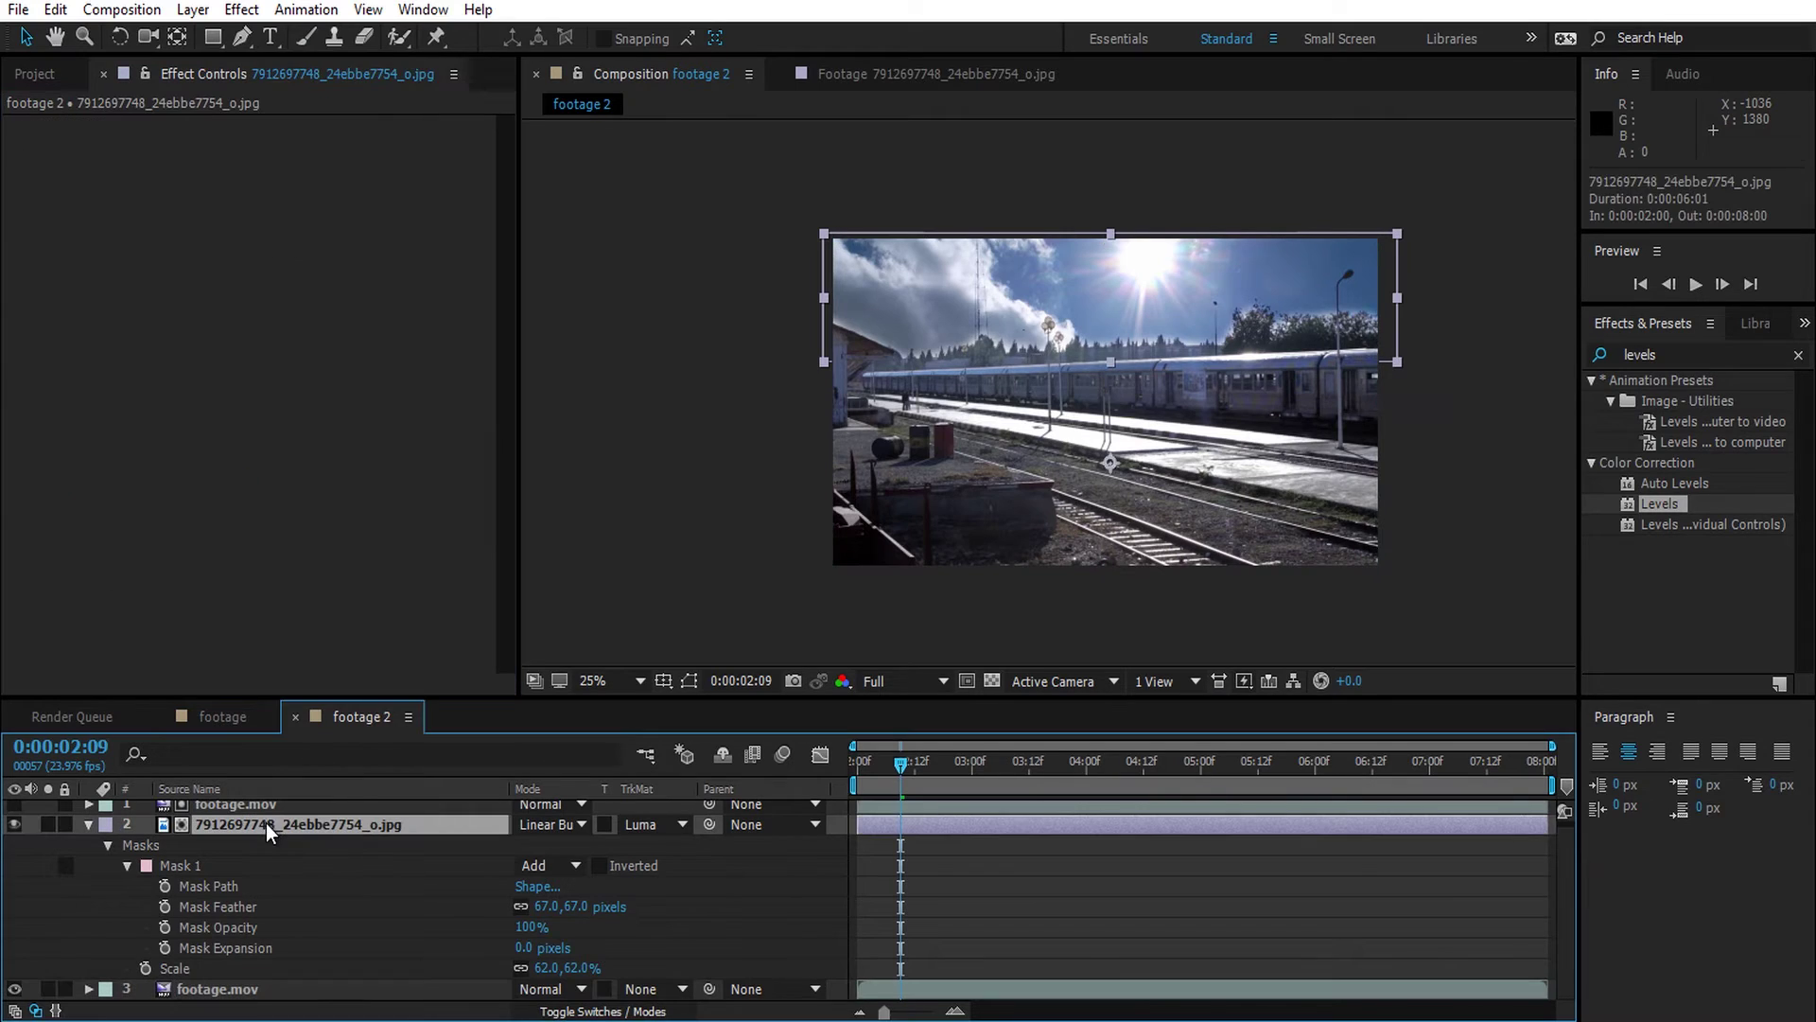
{"action": "left_click", "coordinate": [687, 683]}
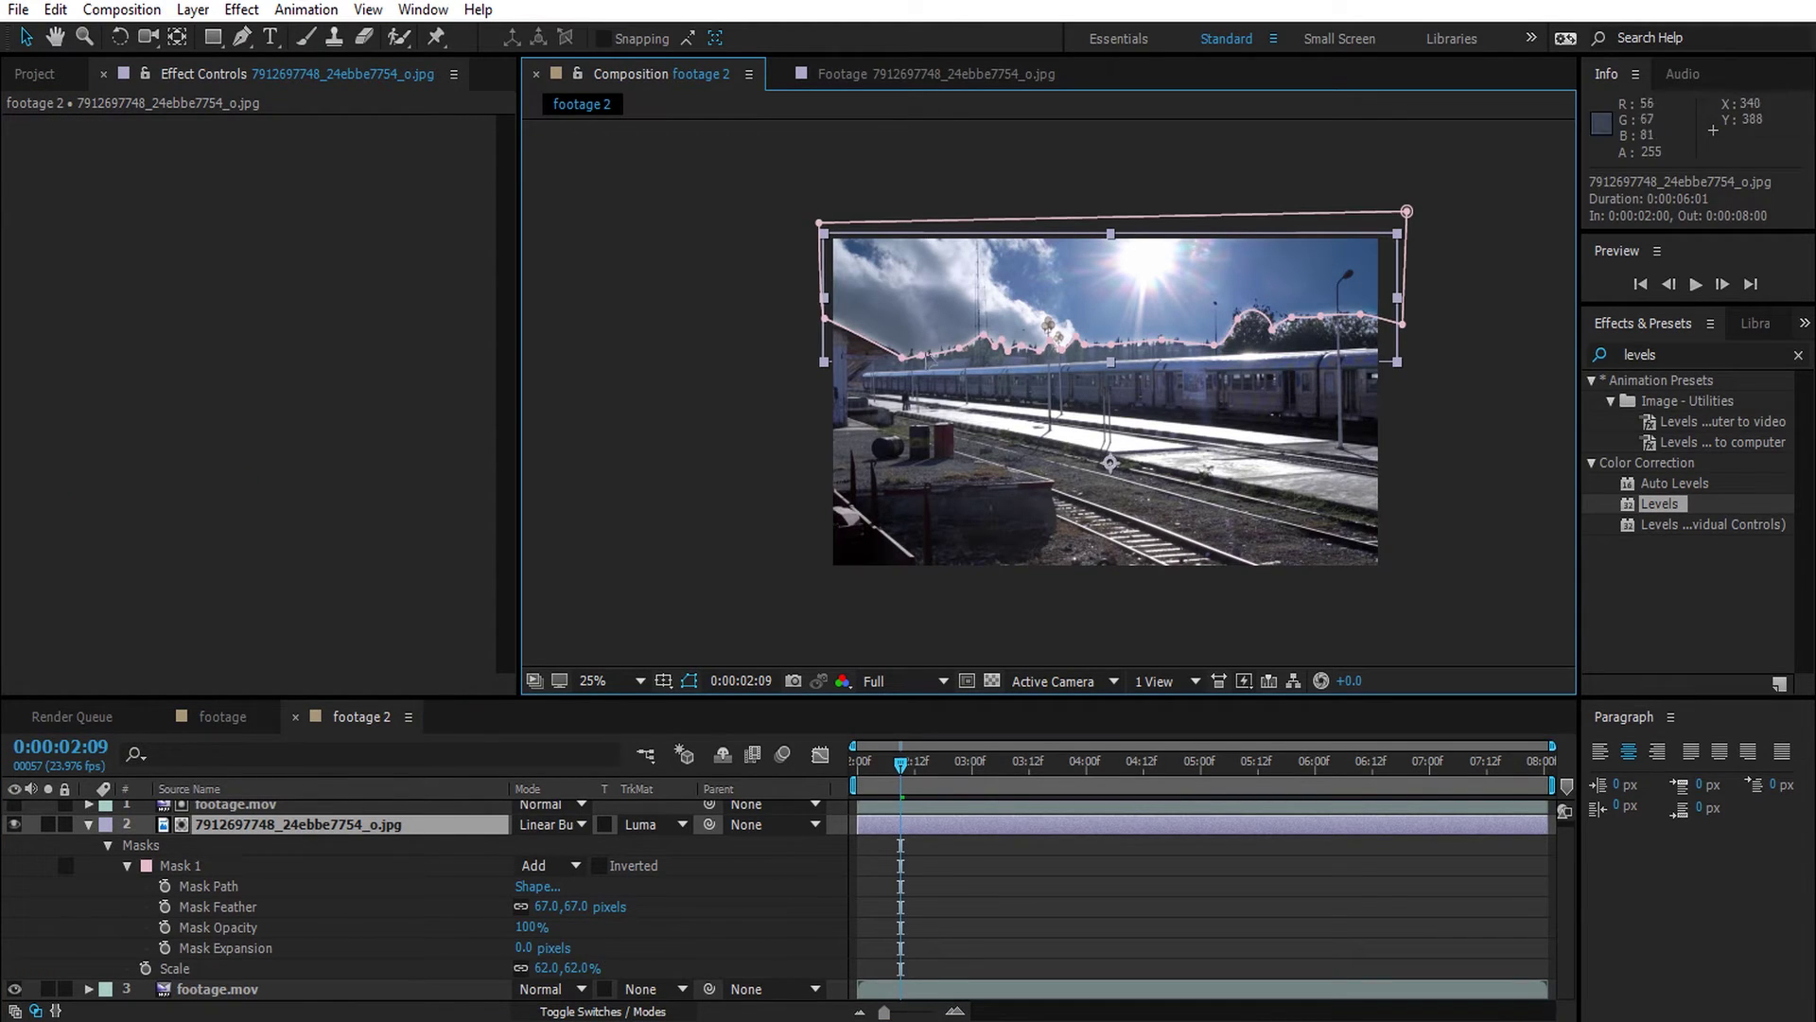
{"action": "left_click", "coordinate": [905, 360]}
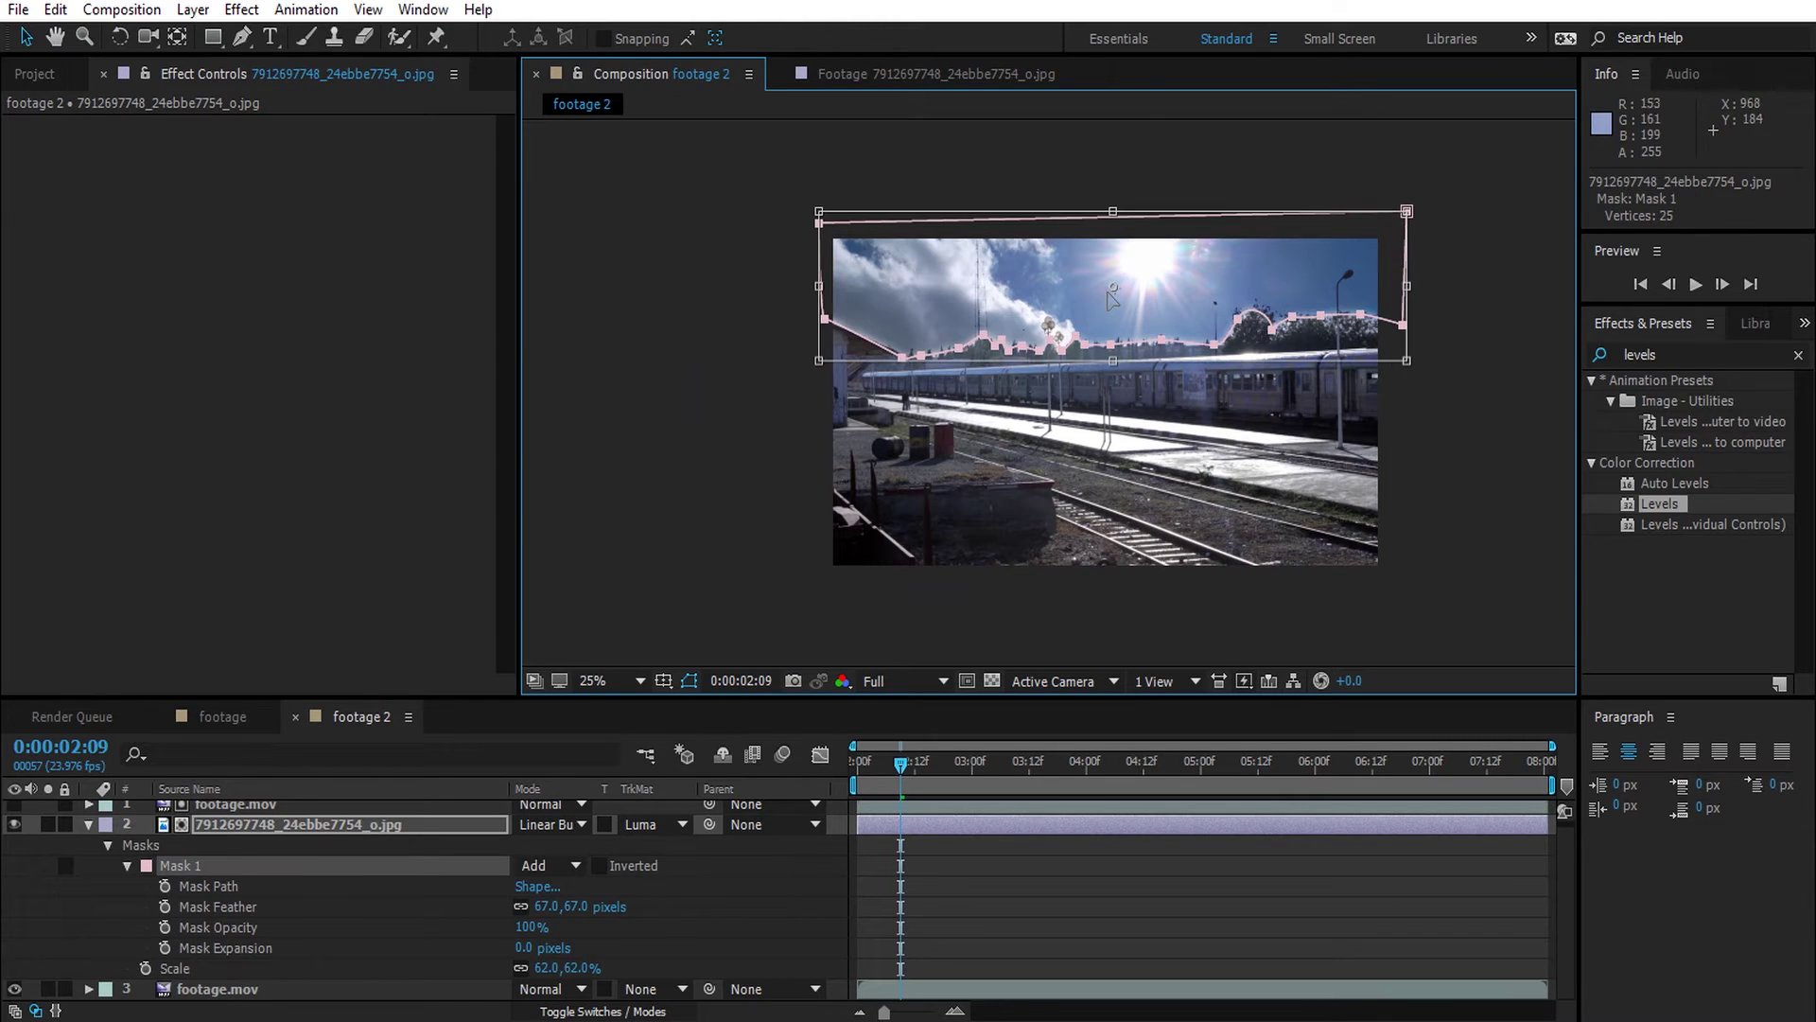
{"action": "key", "text": "period"}
{"action": "key", "text": "period"}
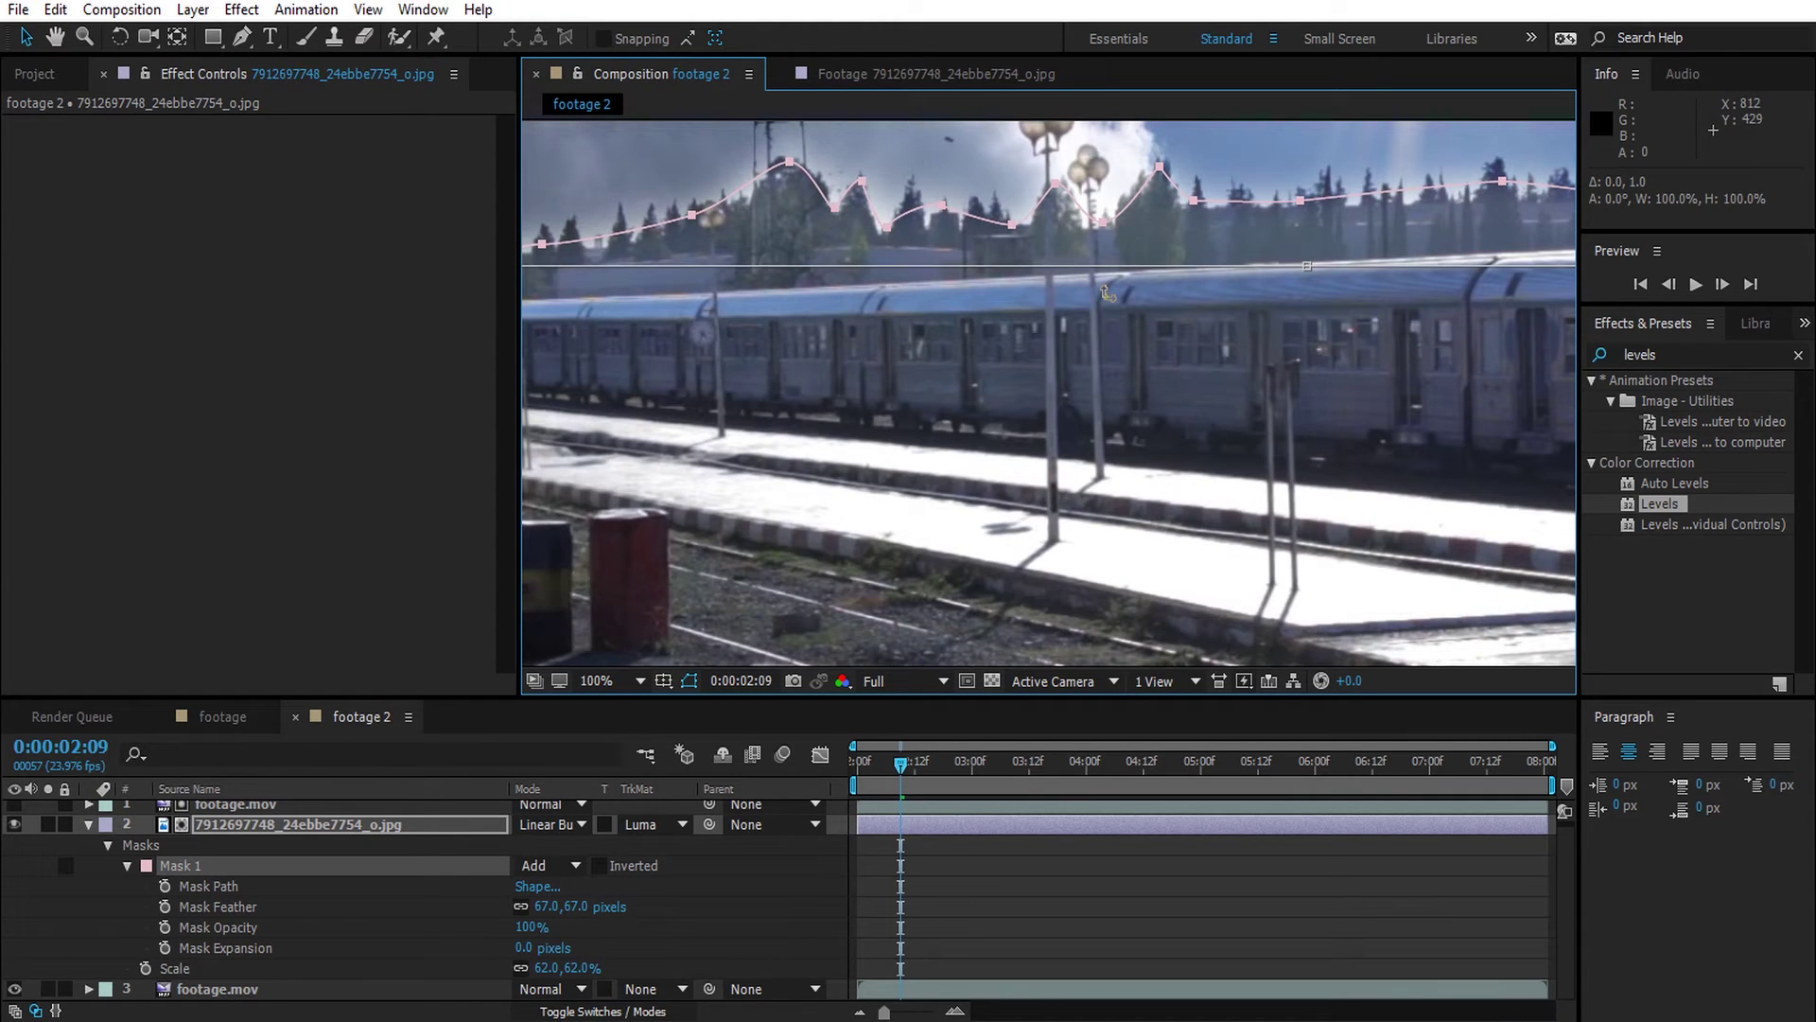
{"action": "key", "text": "comma"}
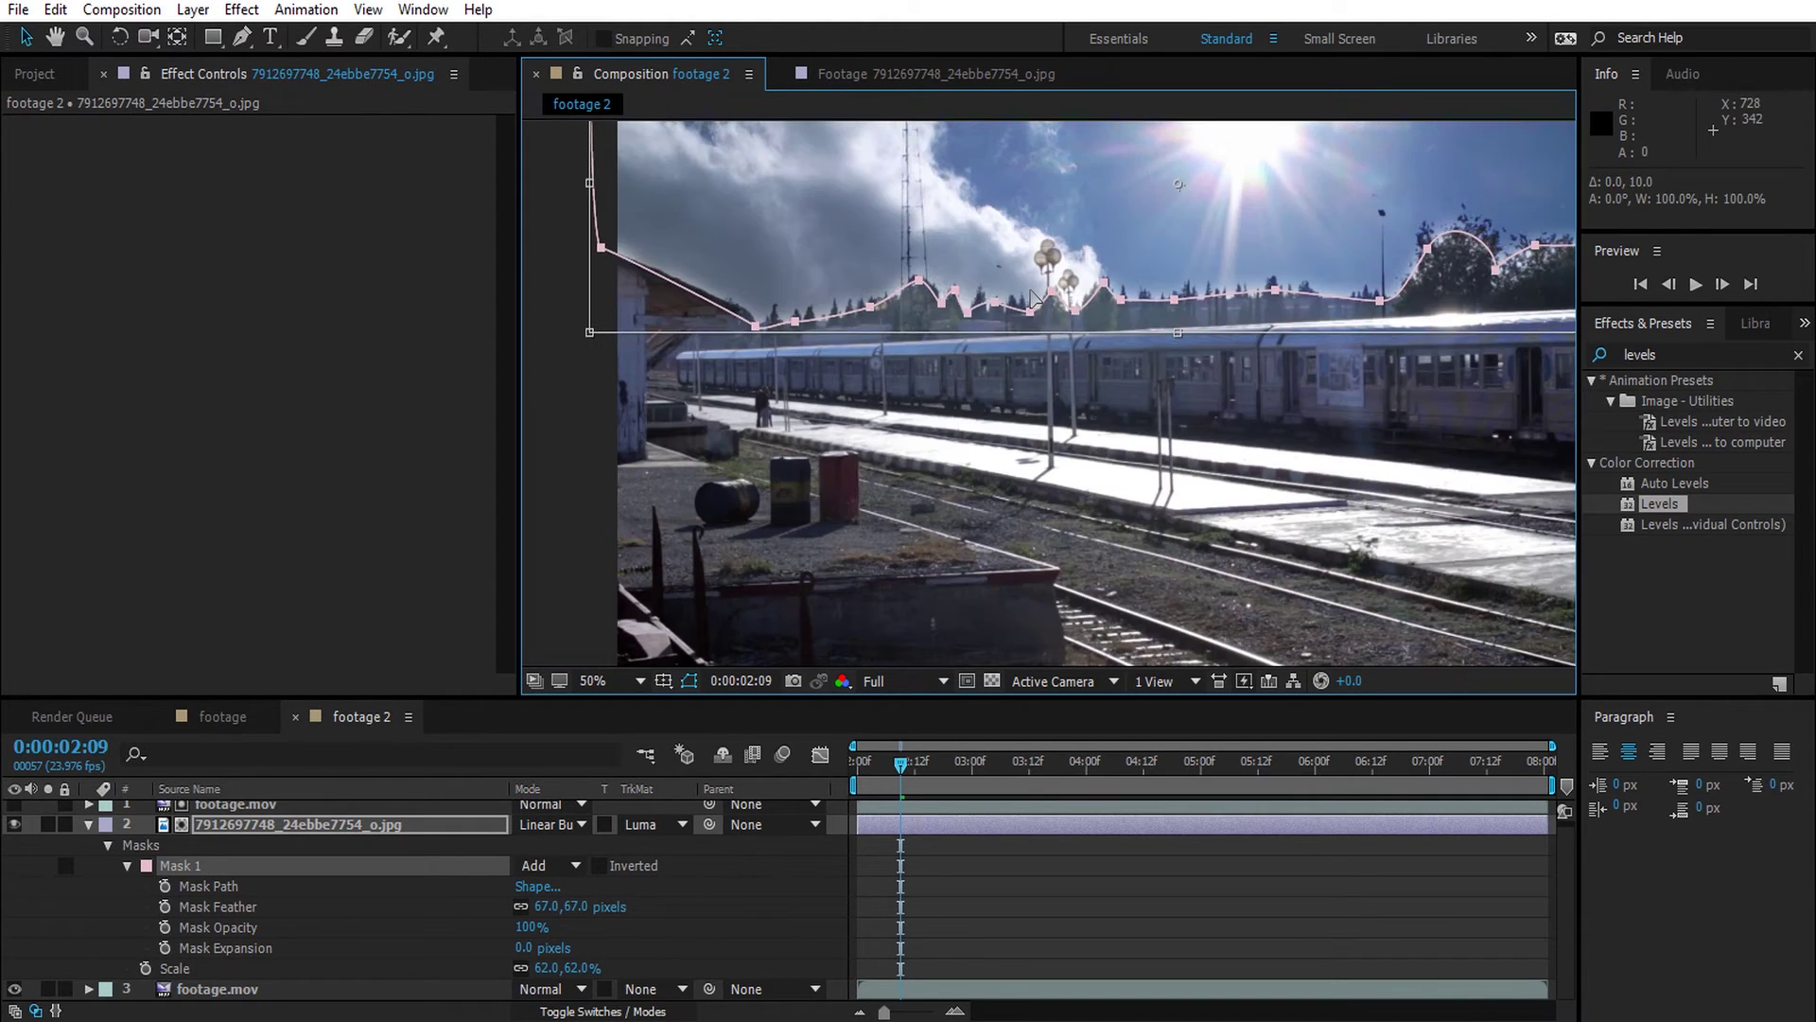
{"action": "key", "text": "shift+Down"}
{"action": "key", "text": "Down"}
{"action": "key", "text": "Down"}
{"action": "key", "text": "Down"}
{"action": "key", "text": "Down"}
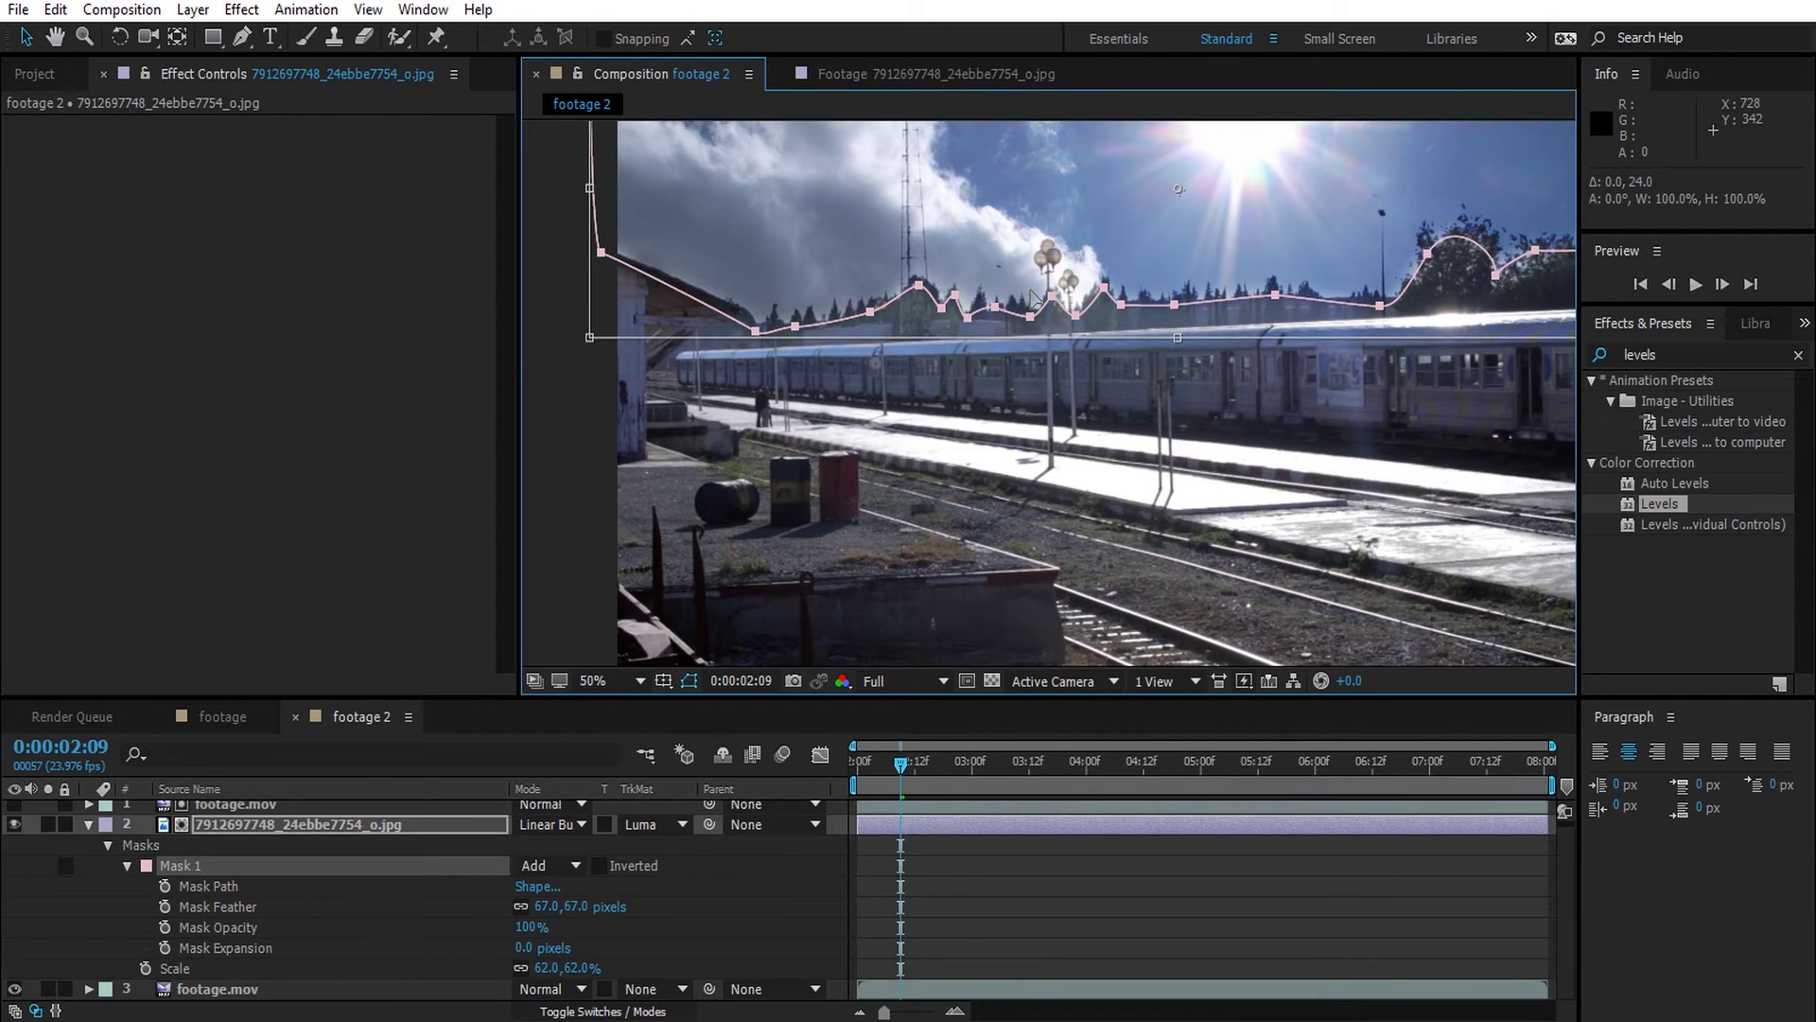
- Check the composite, then pull a mask point above the trees down onto the treeline
{"action": "left_click", "coordinate": [690, 683]}
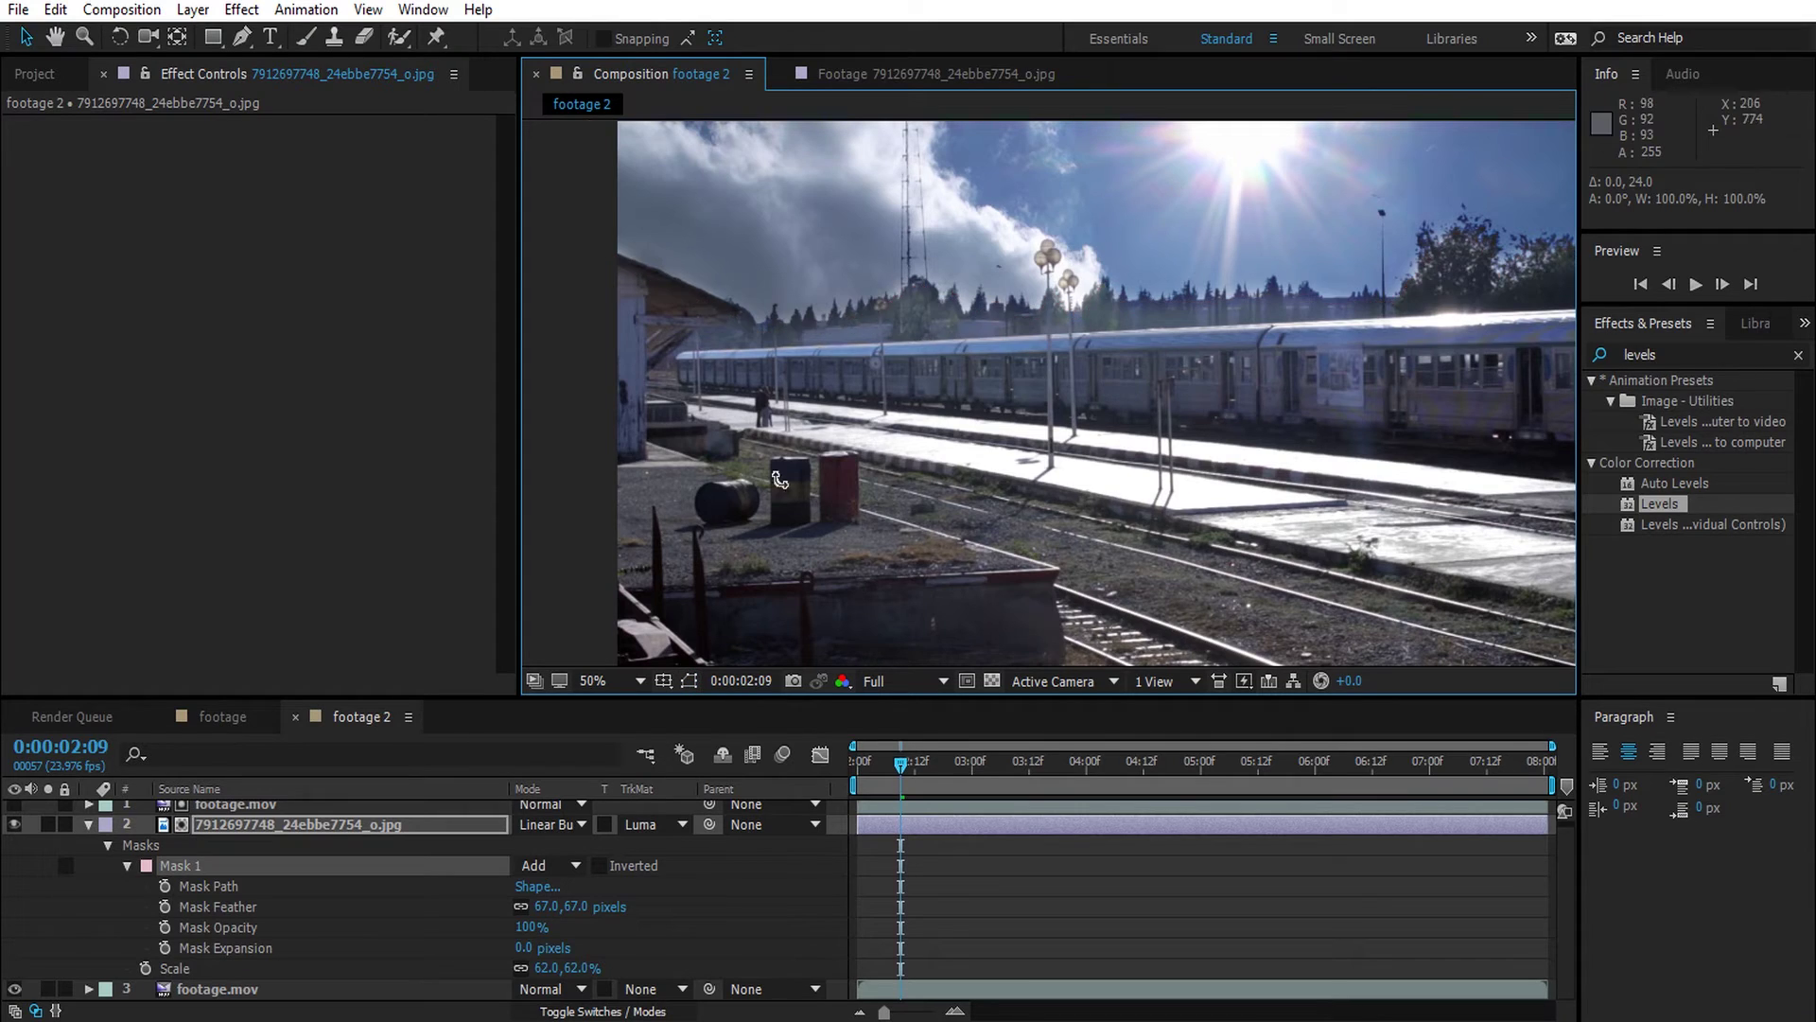
{"action": "key", "text": "comma"}
{"action": "key", "text": "comma"}
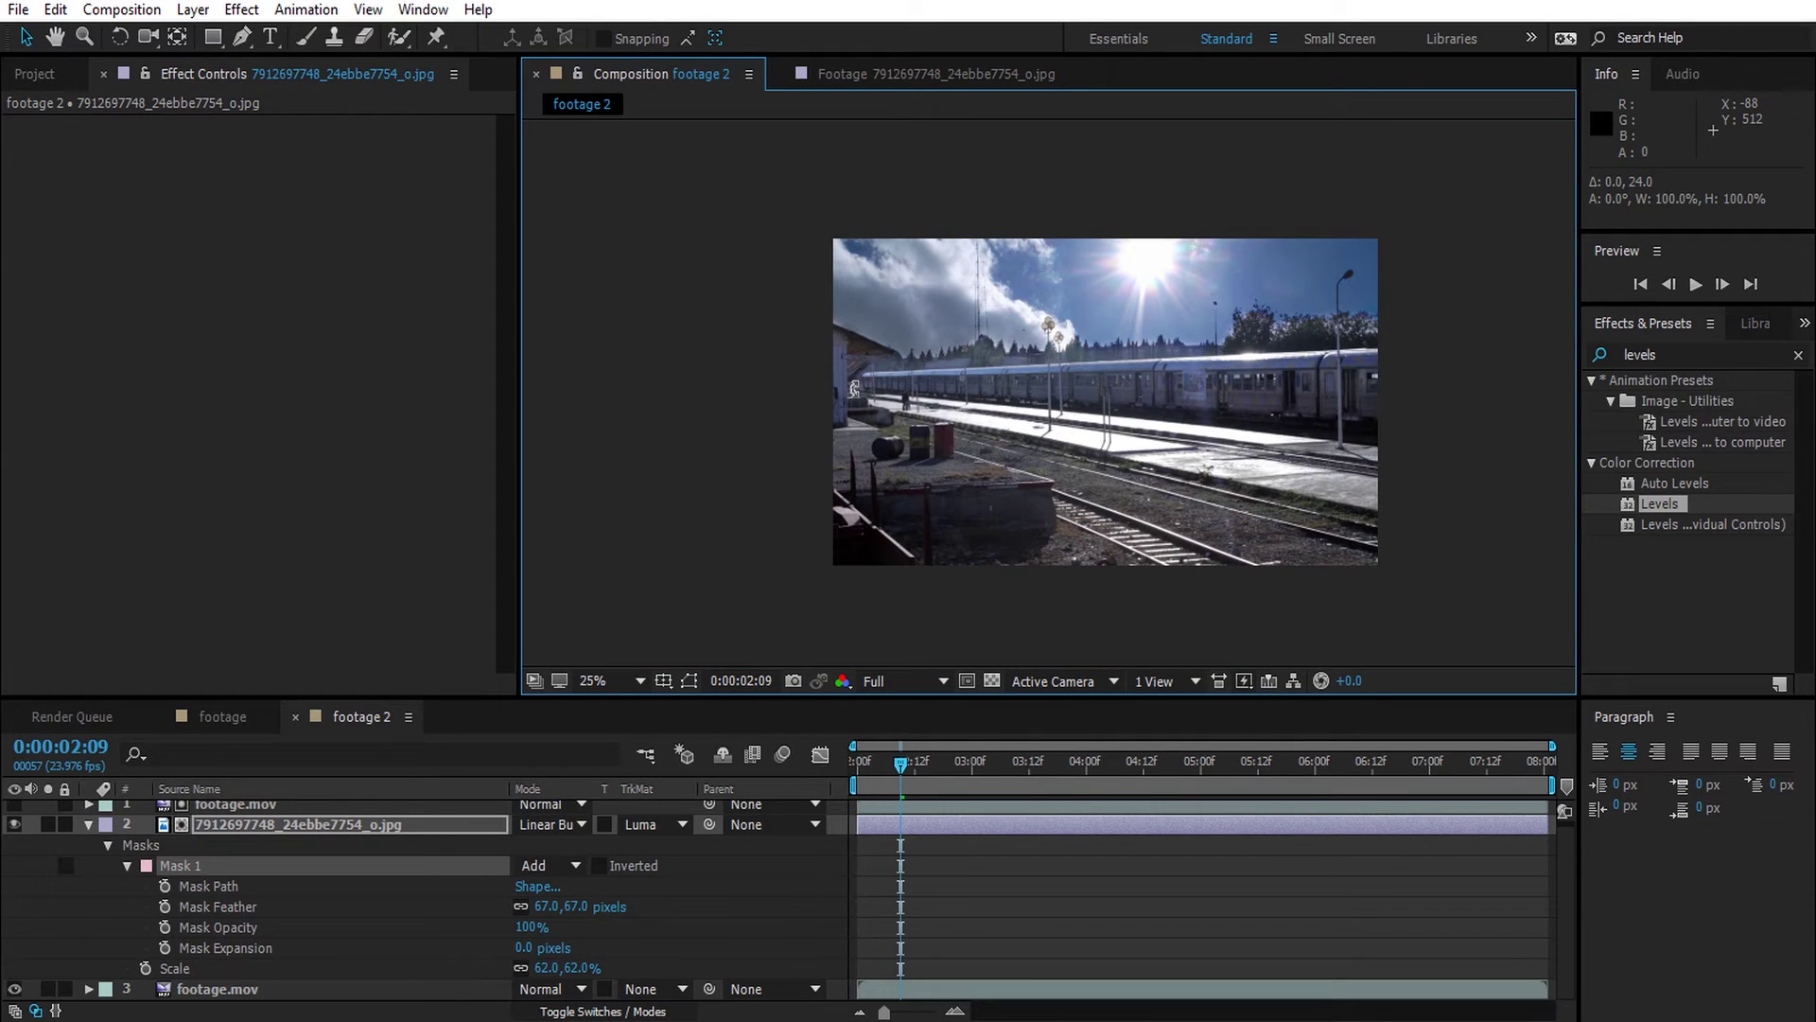
{"action": "key", "text": "period"}
{"action": "key", "text": "period"}
{"action": "key", "text": "period"}
{"action": "key", "text": "period"}
{"action": "key", "text": "comma"}
{"action": "key", "text": "comma"}
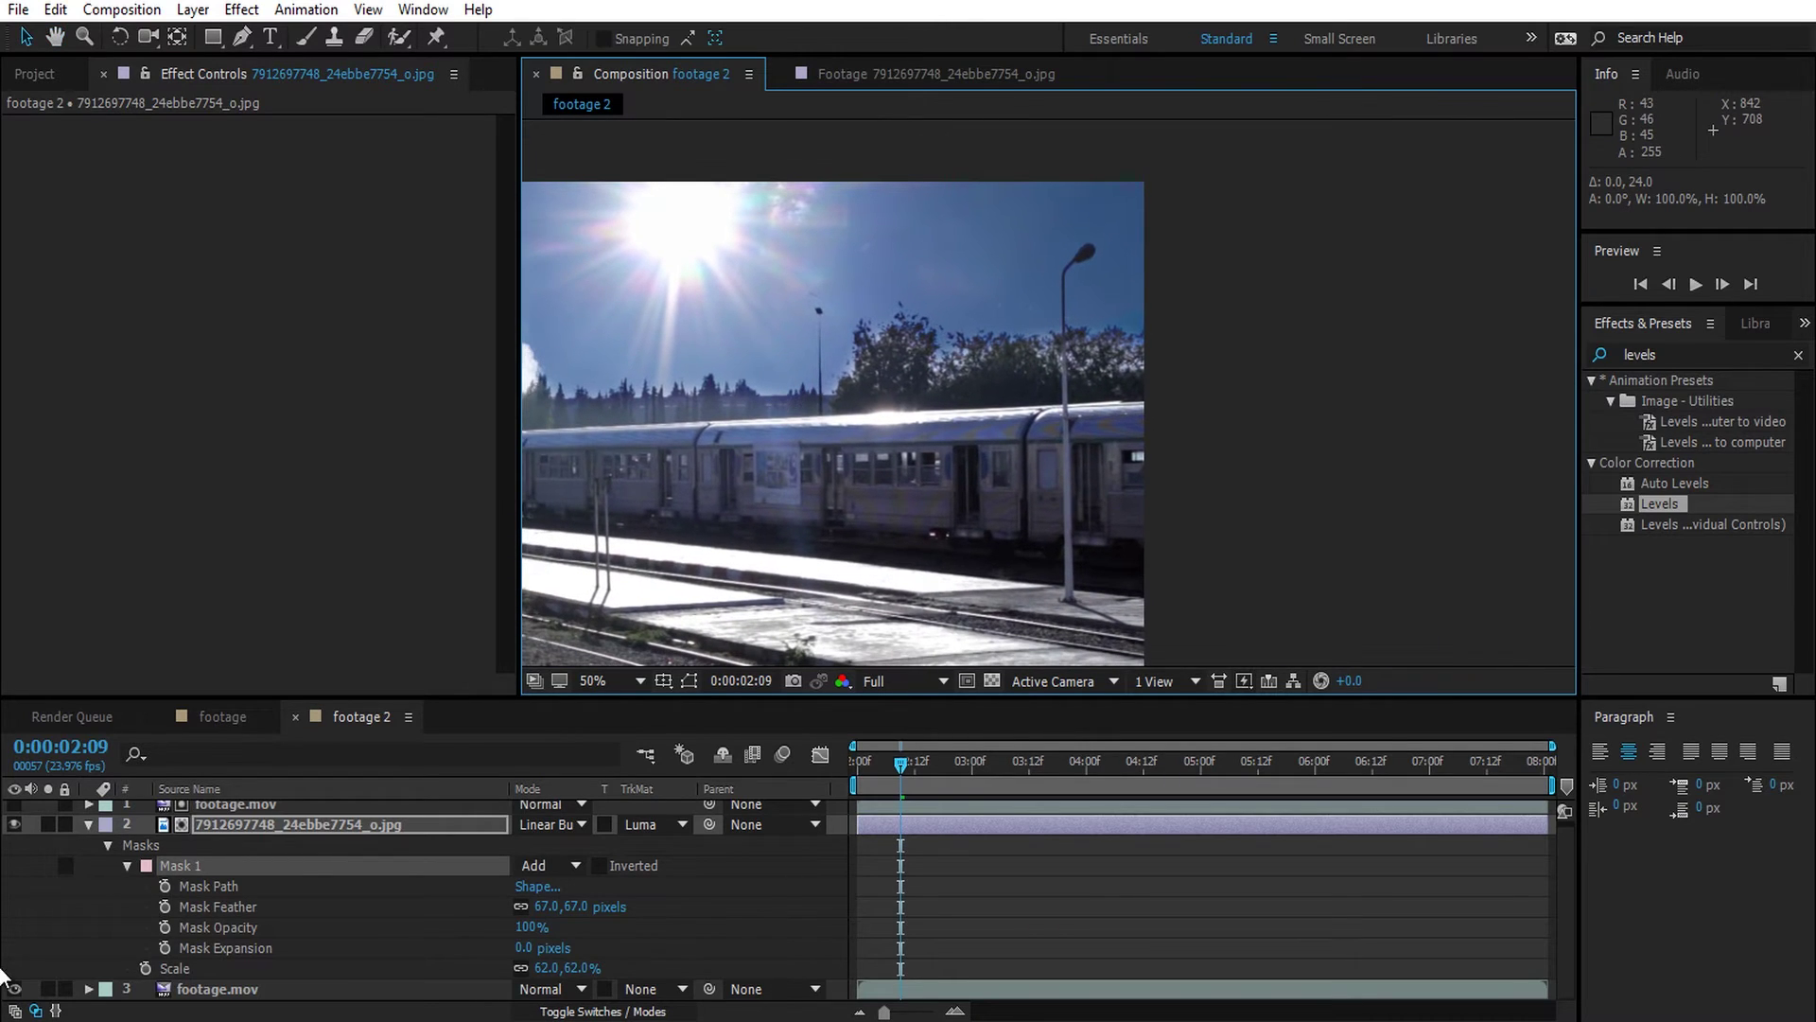
{"action": "left_click", "coordinate": [690, 681]}
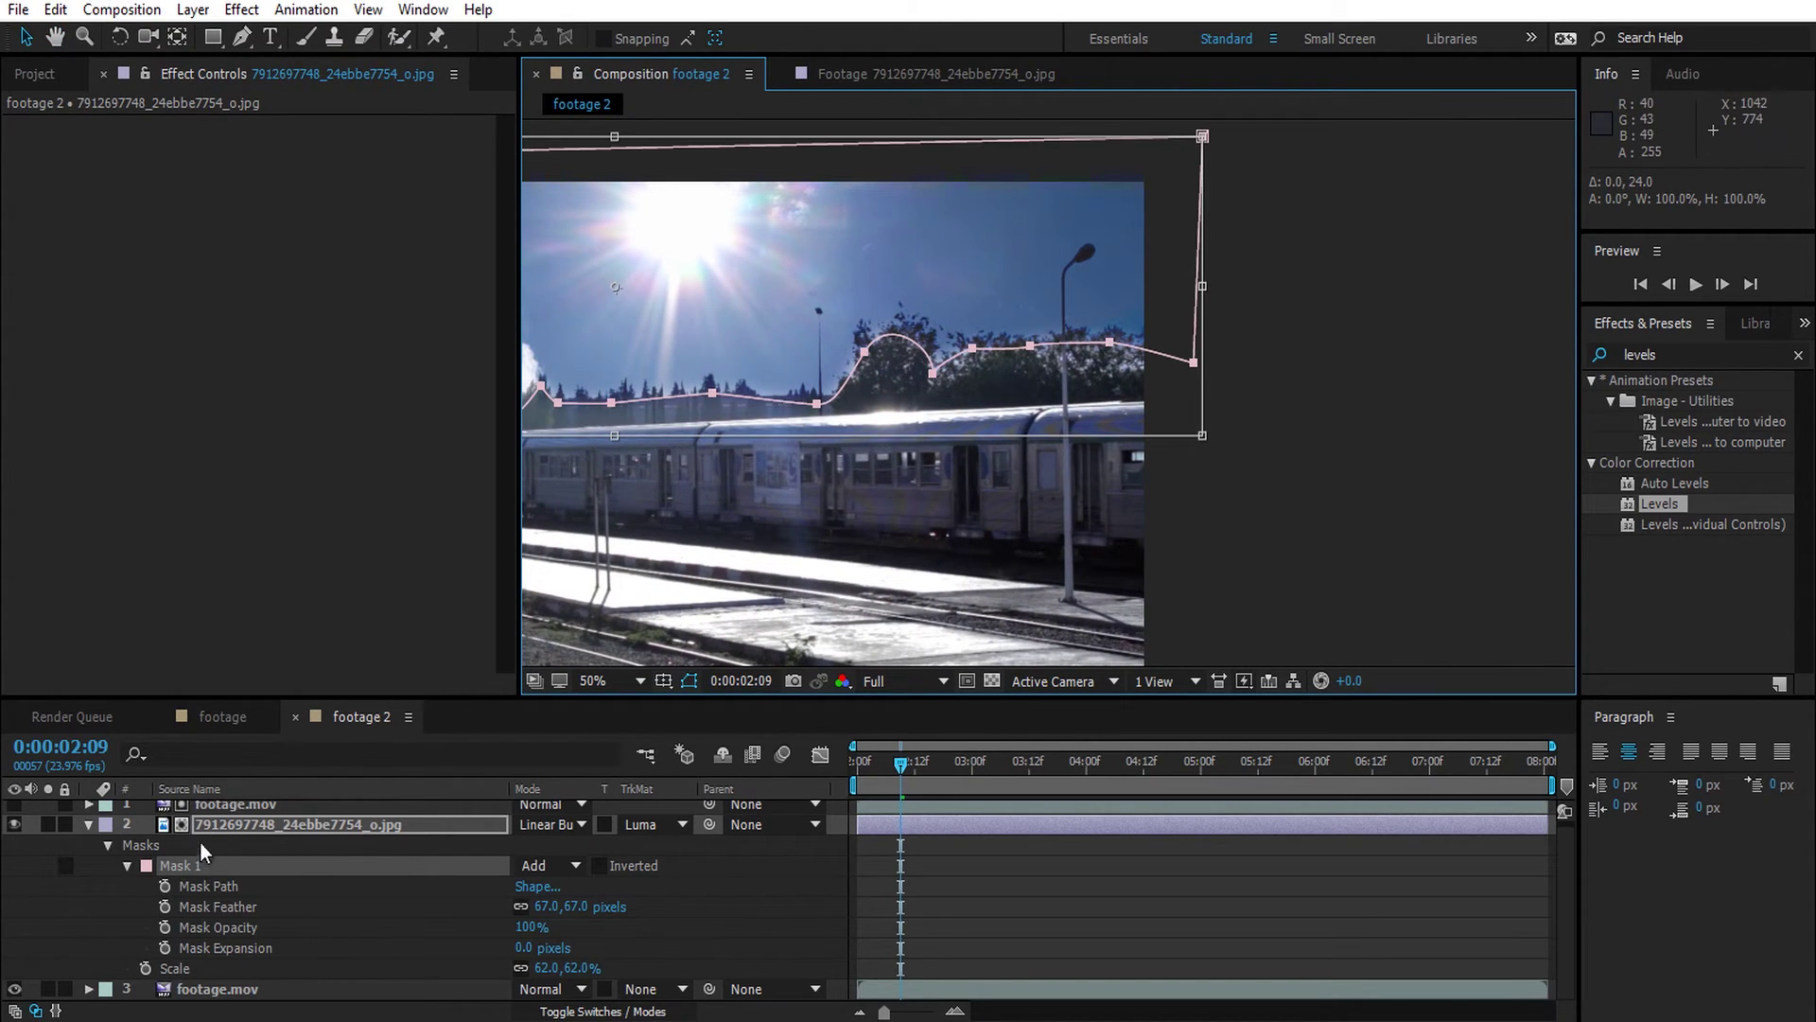
{"action": "left_click", "coordinate": [1111, 349]}
{"action": "mouse_move", "coordinate": [1111, 348]}
{"action": "left_mouse_down"}
{"action": "mouse_move", "coordinate": [1111, 363]}
{"action": "mouse_move", "coordinate": [1041, 354]}
{"action": "mouse_move", "coordinate": [1124, 367]}
{"action": "left_mouse_up"}
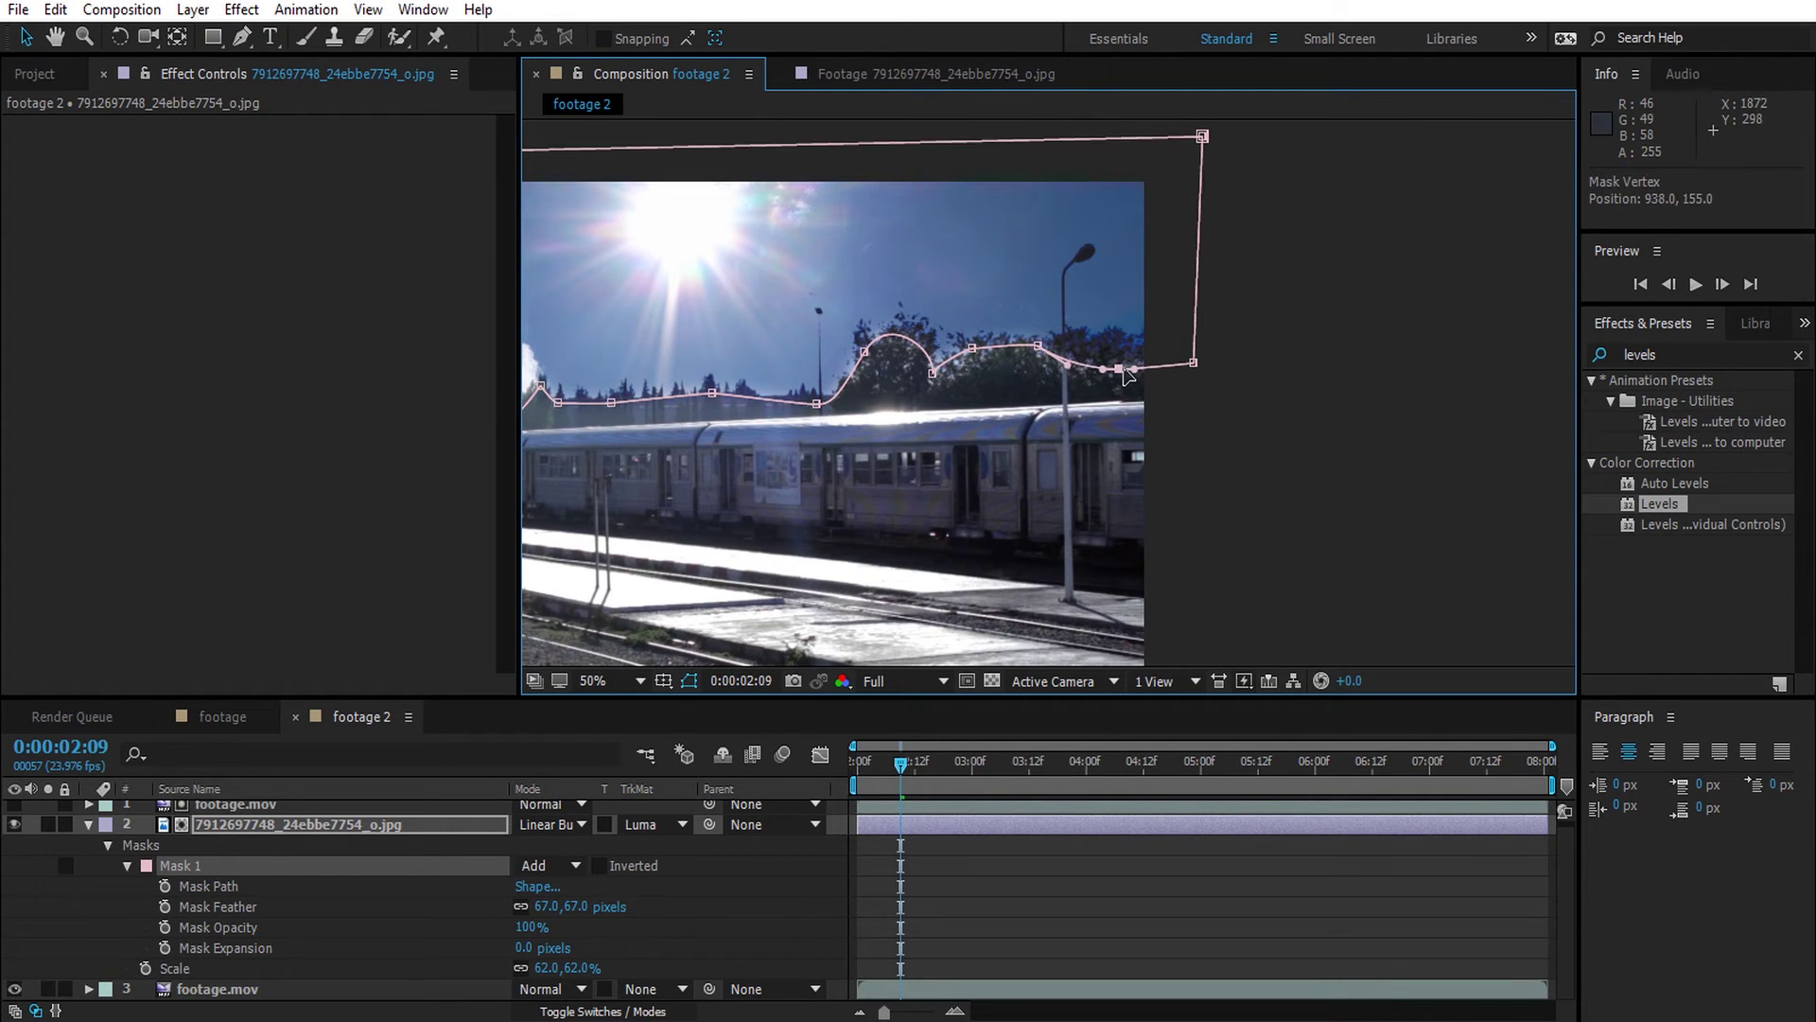
{"action": "left_click", "coordinate": [935, 373]}
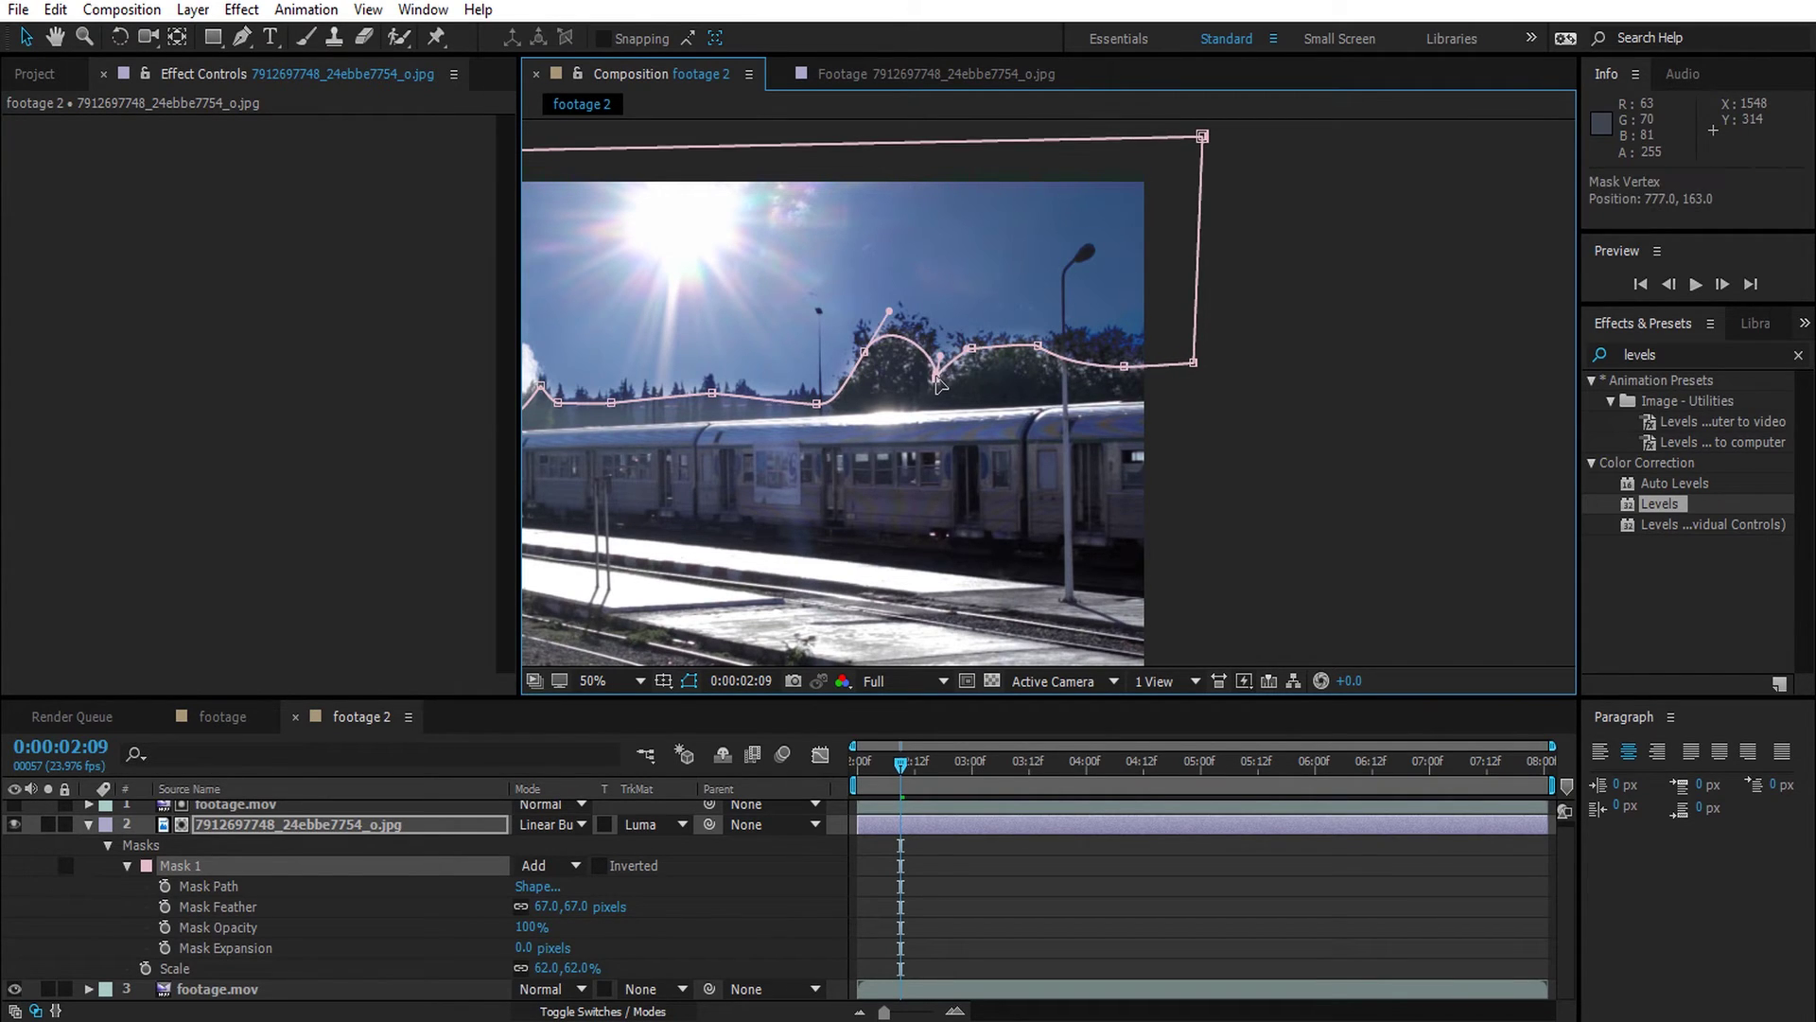
{"action": "left_click", "coordinate": [972, 348]}
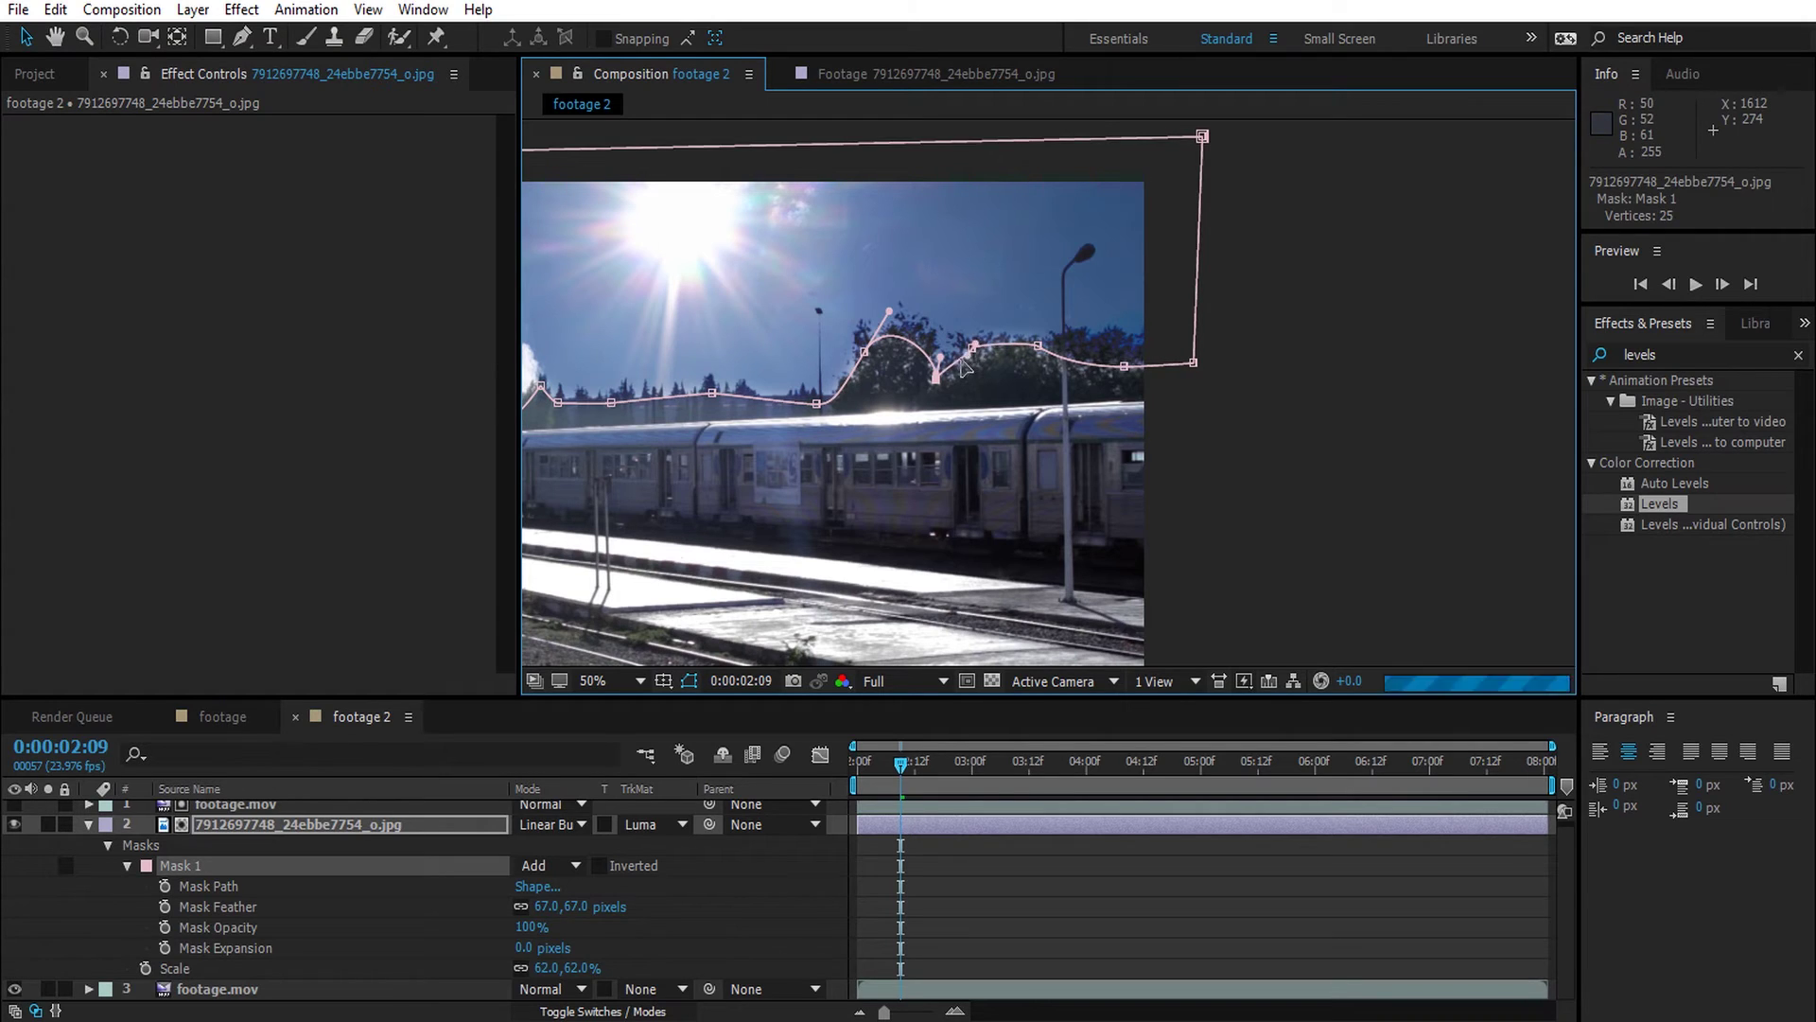
{"action": "left_click", "coordinate": [974, 348]}
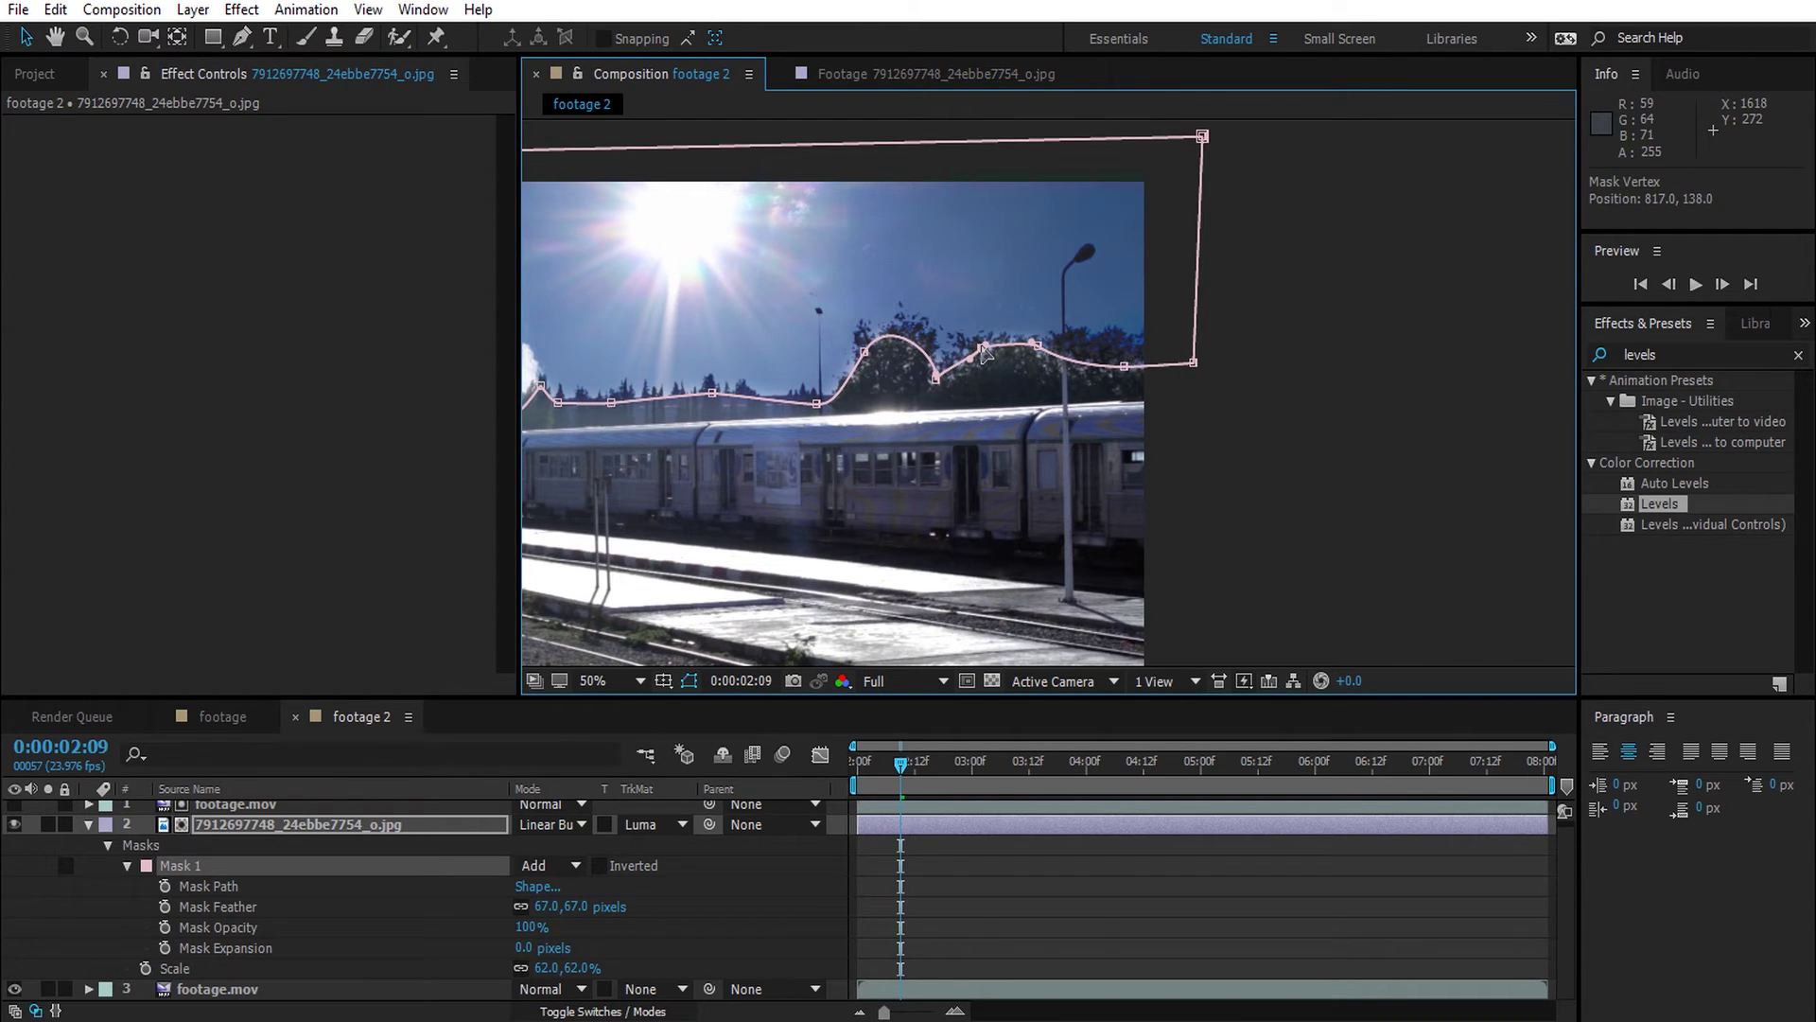
- Hide the mask outlines, collapse the sky layer's properties, and reframe the view at 50%
{"action": "left_click", "coordinate": [689, 680]}
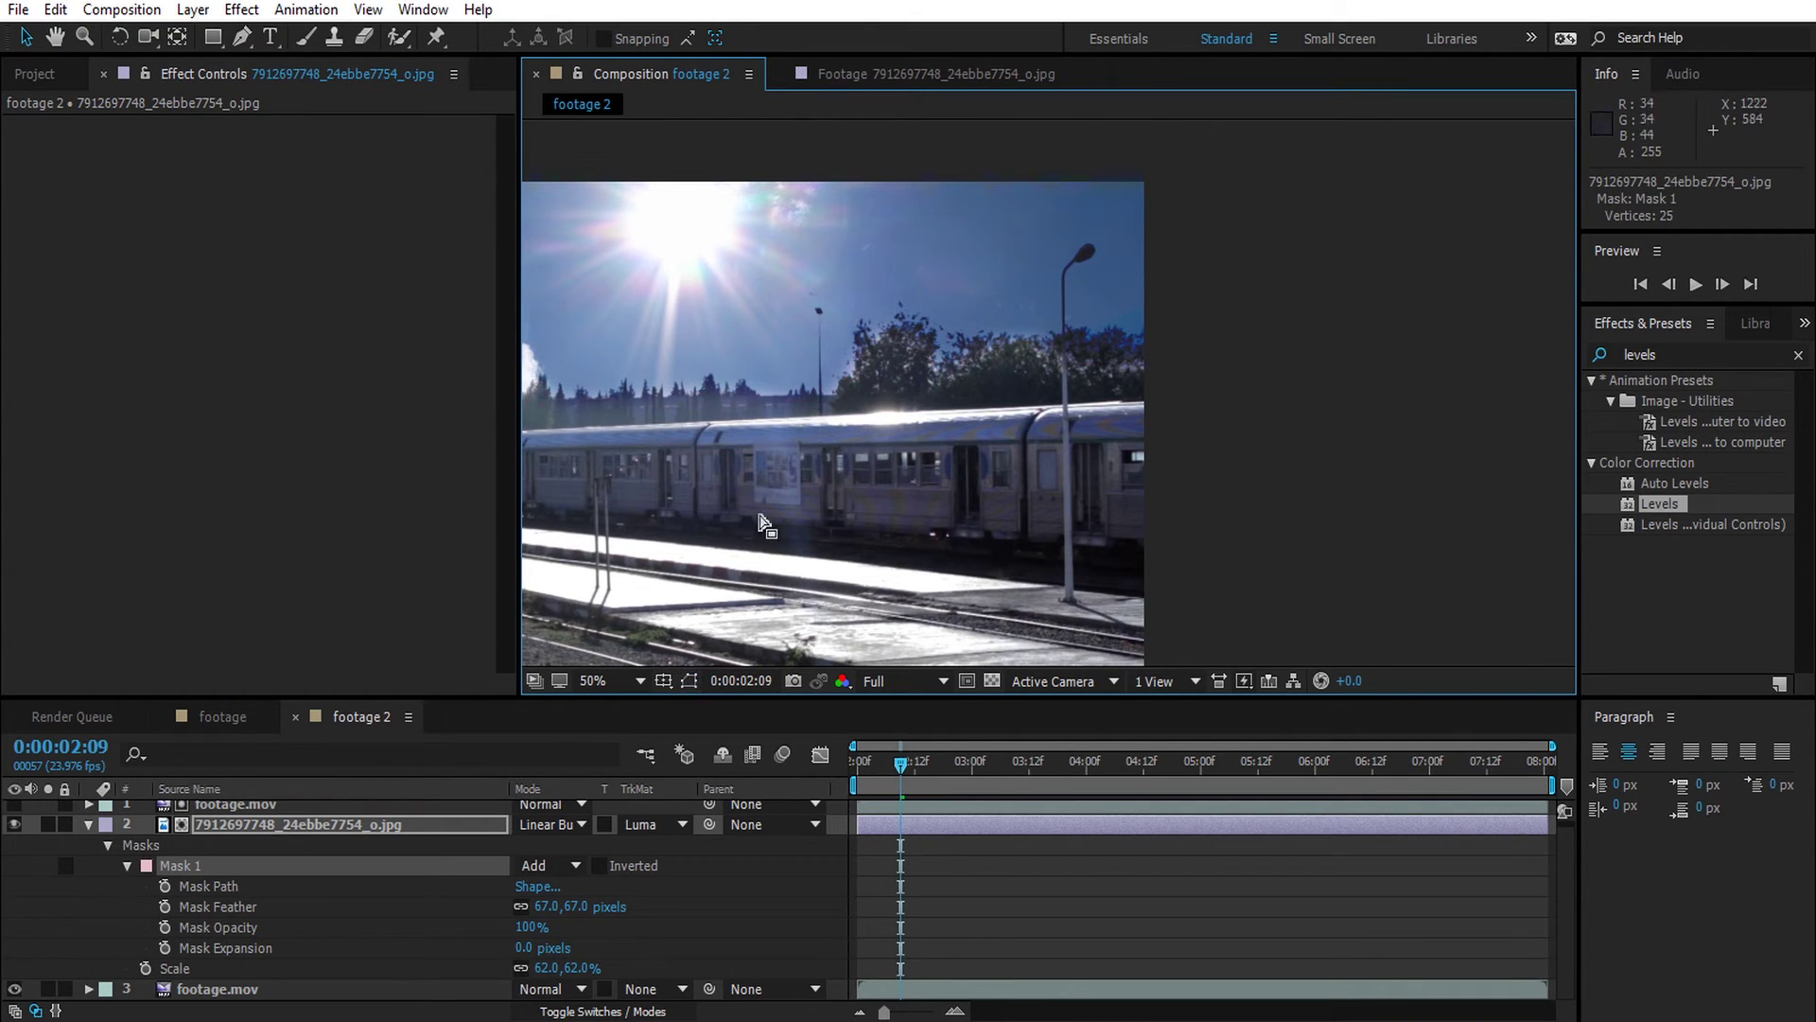
{"action": "key", "text": "h"}
{"action": "left_click_drag", "start_coordinate": [752, 511], "coordinate": [1156, 456]}
{"action": "key", "text": "v"}
{"action": "key", "text": "comma"}
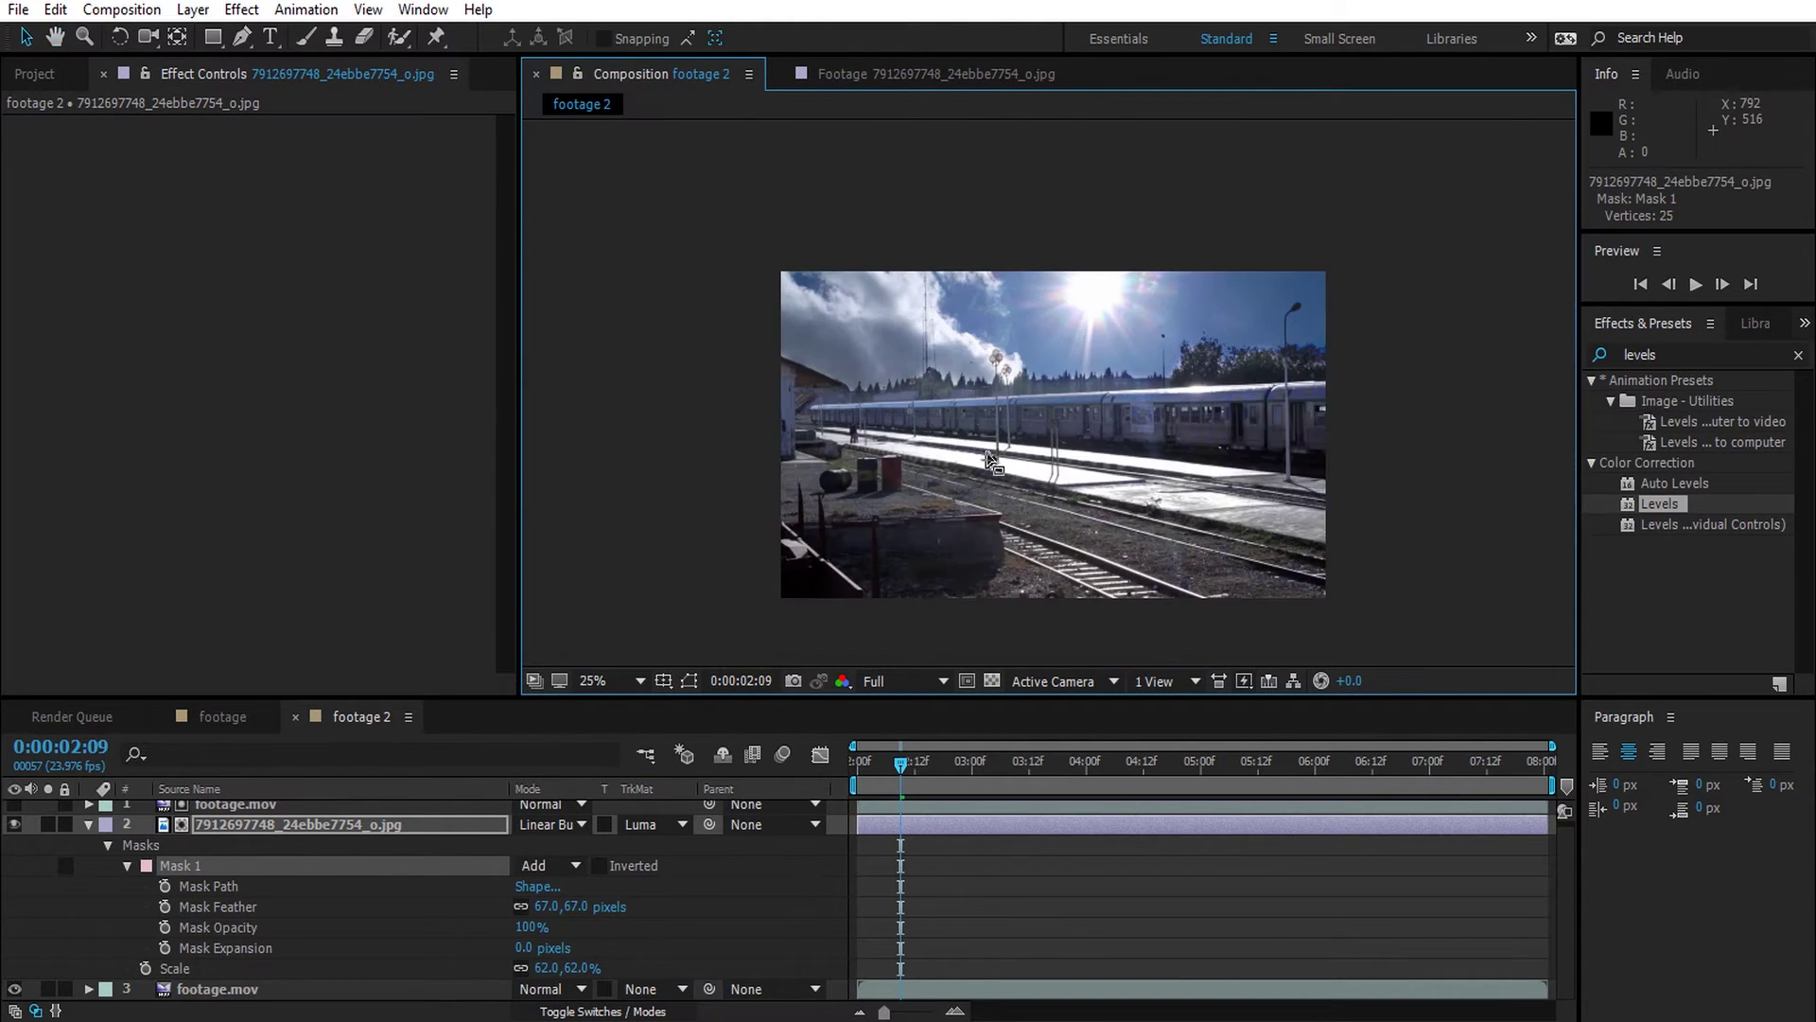
{"action": "left_click_drag", "start_coordinate": [989, 461], "coordinate": [917, 354]}
{"action": "left_click", "coordinate": [88, 823]}
{"action": "key", "text": "period"}
{"action": "left_click_drag", "start_coordinate": [1002, 356], "coordinate": [1008, 478]}
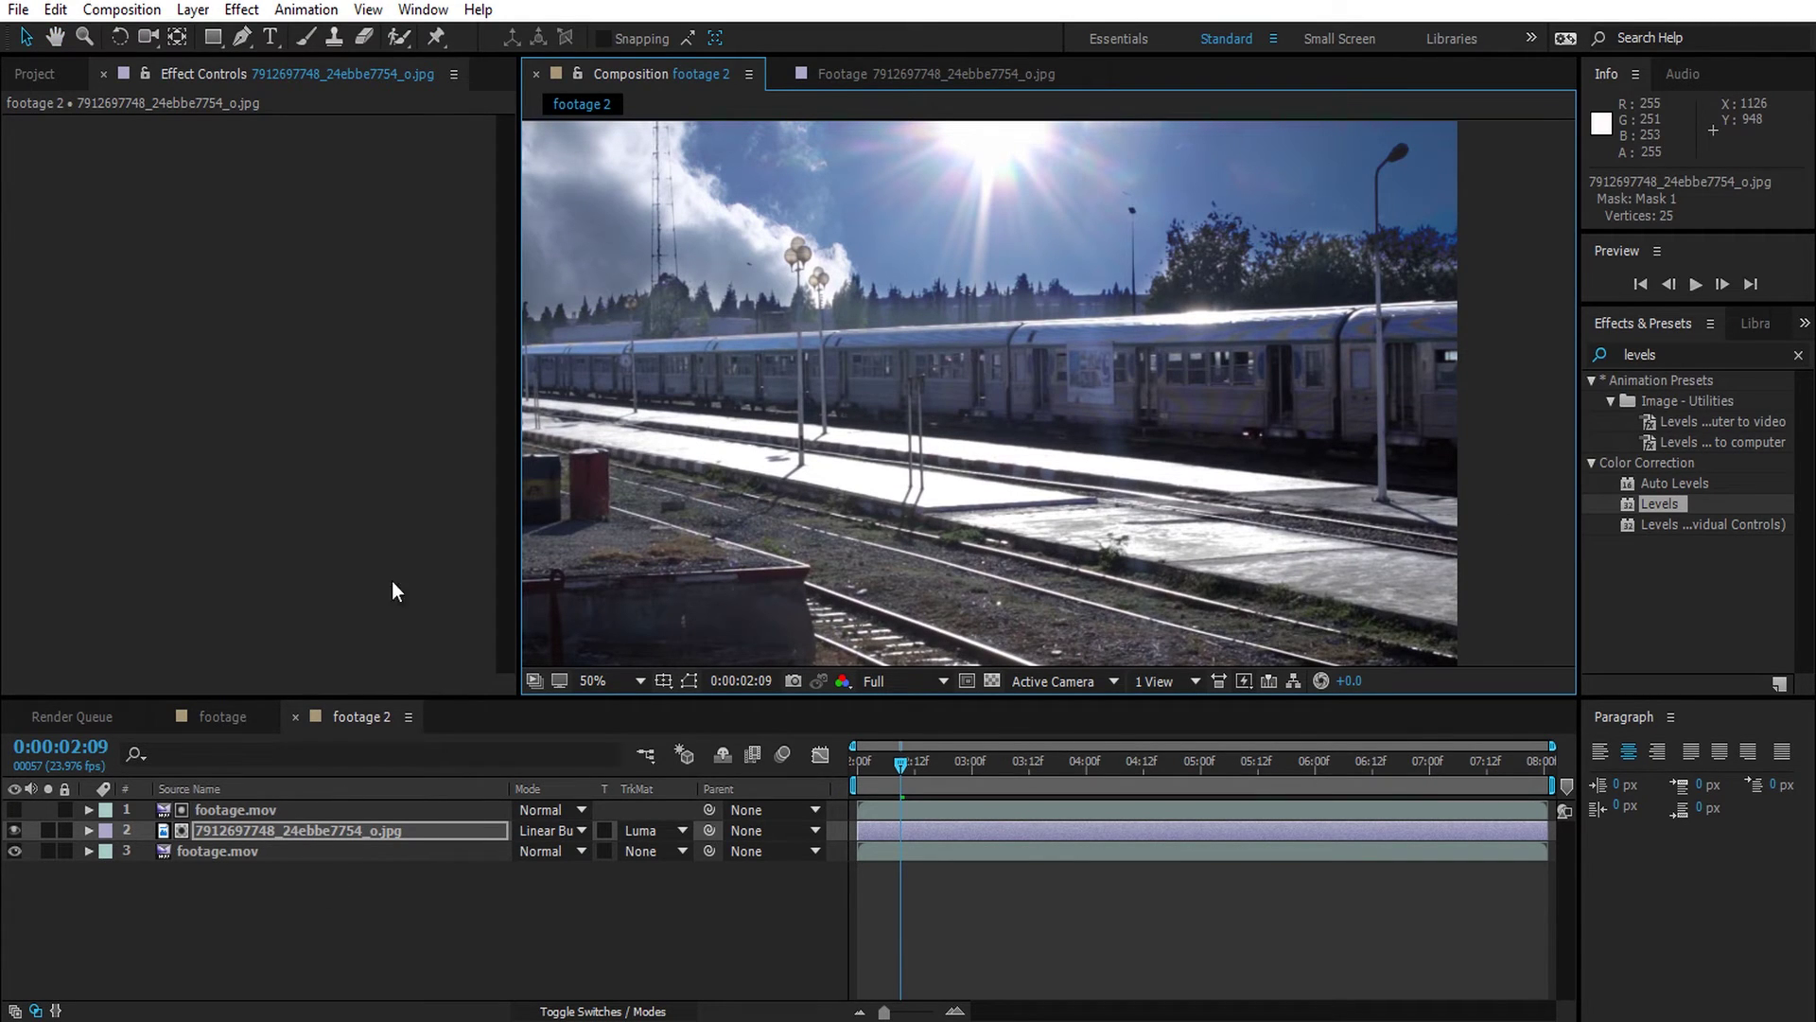
- Add an adjustment layer named CC at the top of the stack and search the effects for 'curves'
{"action": "left_click", "coordinate": [180, 12]}
{"action": "mouse_move", "coordinate": [189, 36]}
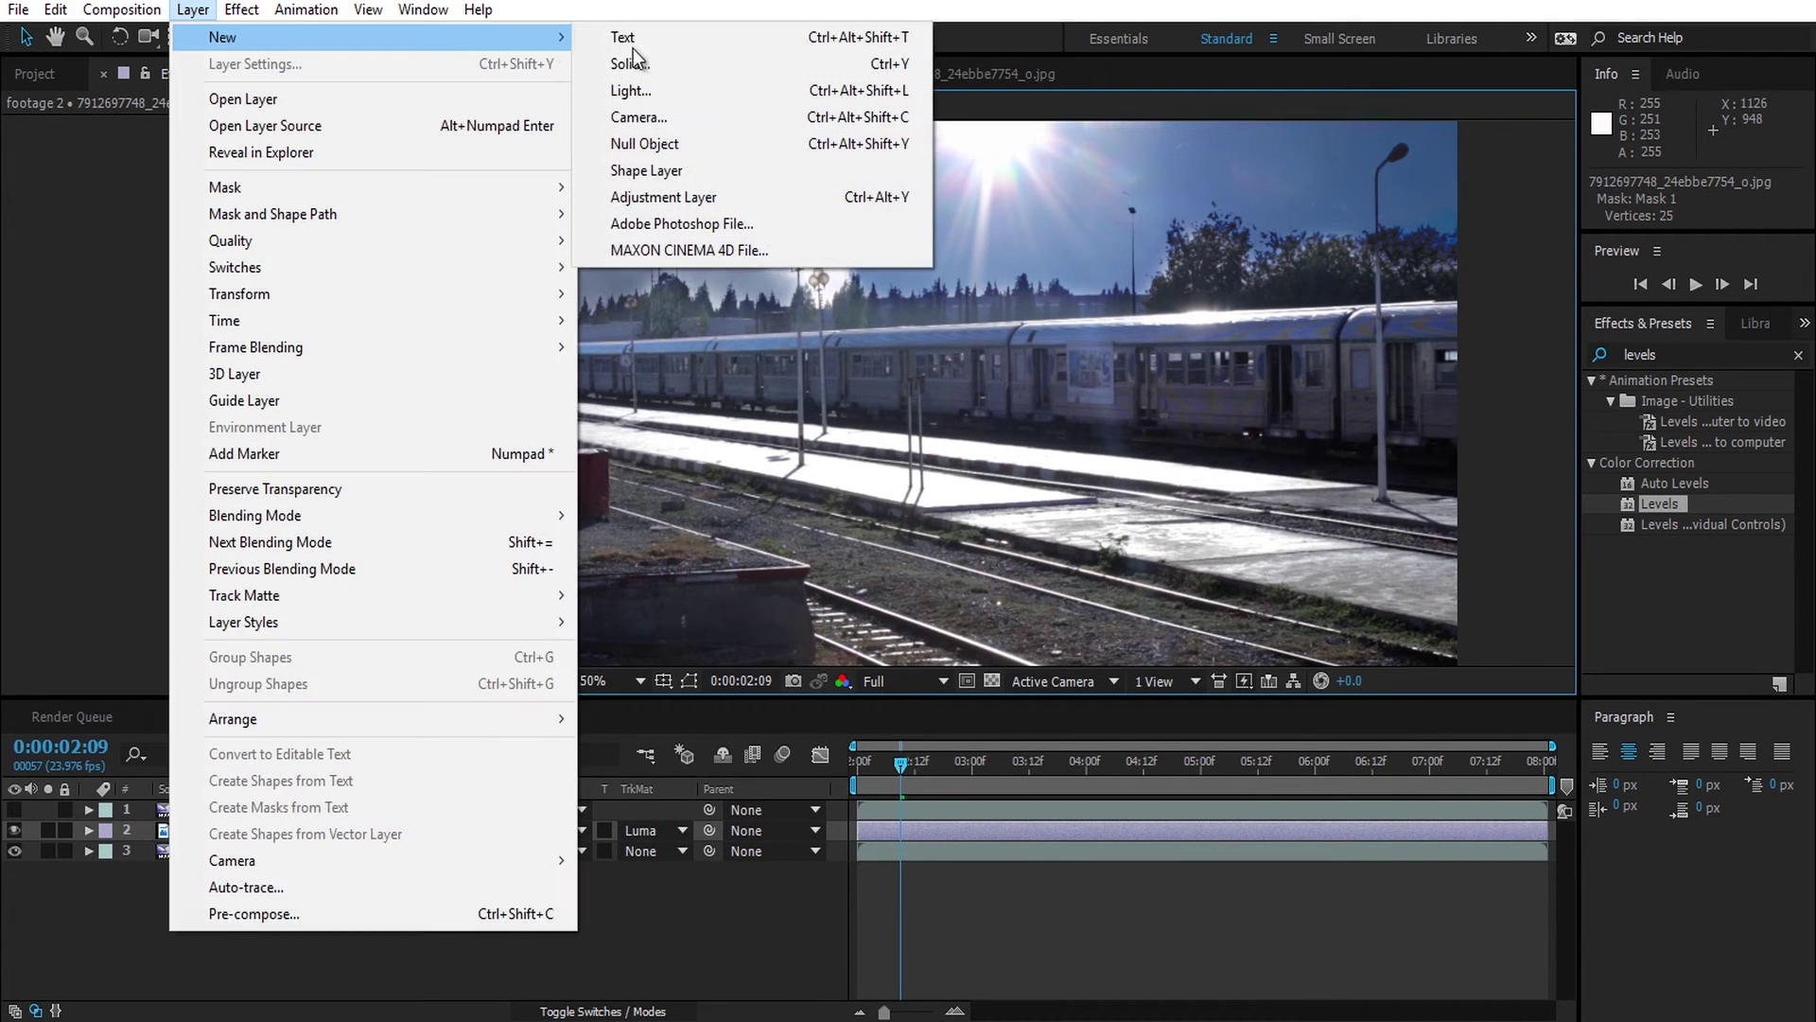
{"action": "left_click", "coordinate": [698, 195]}
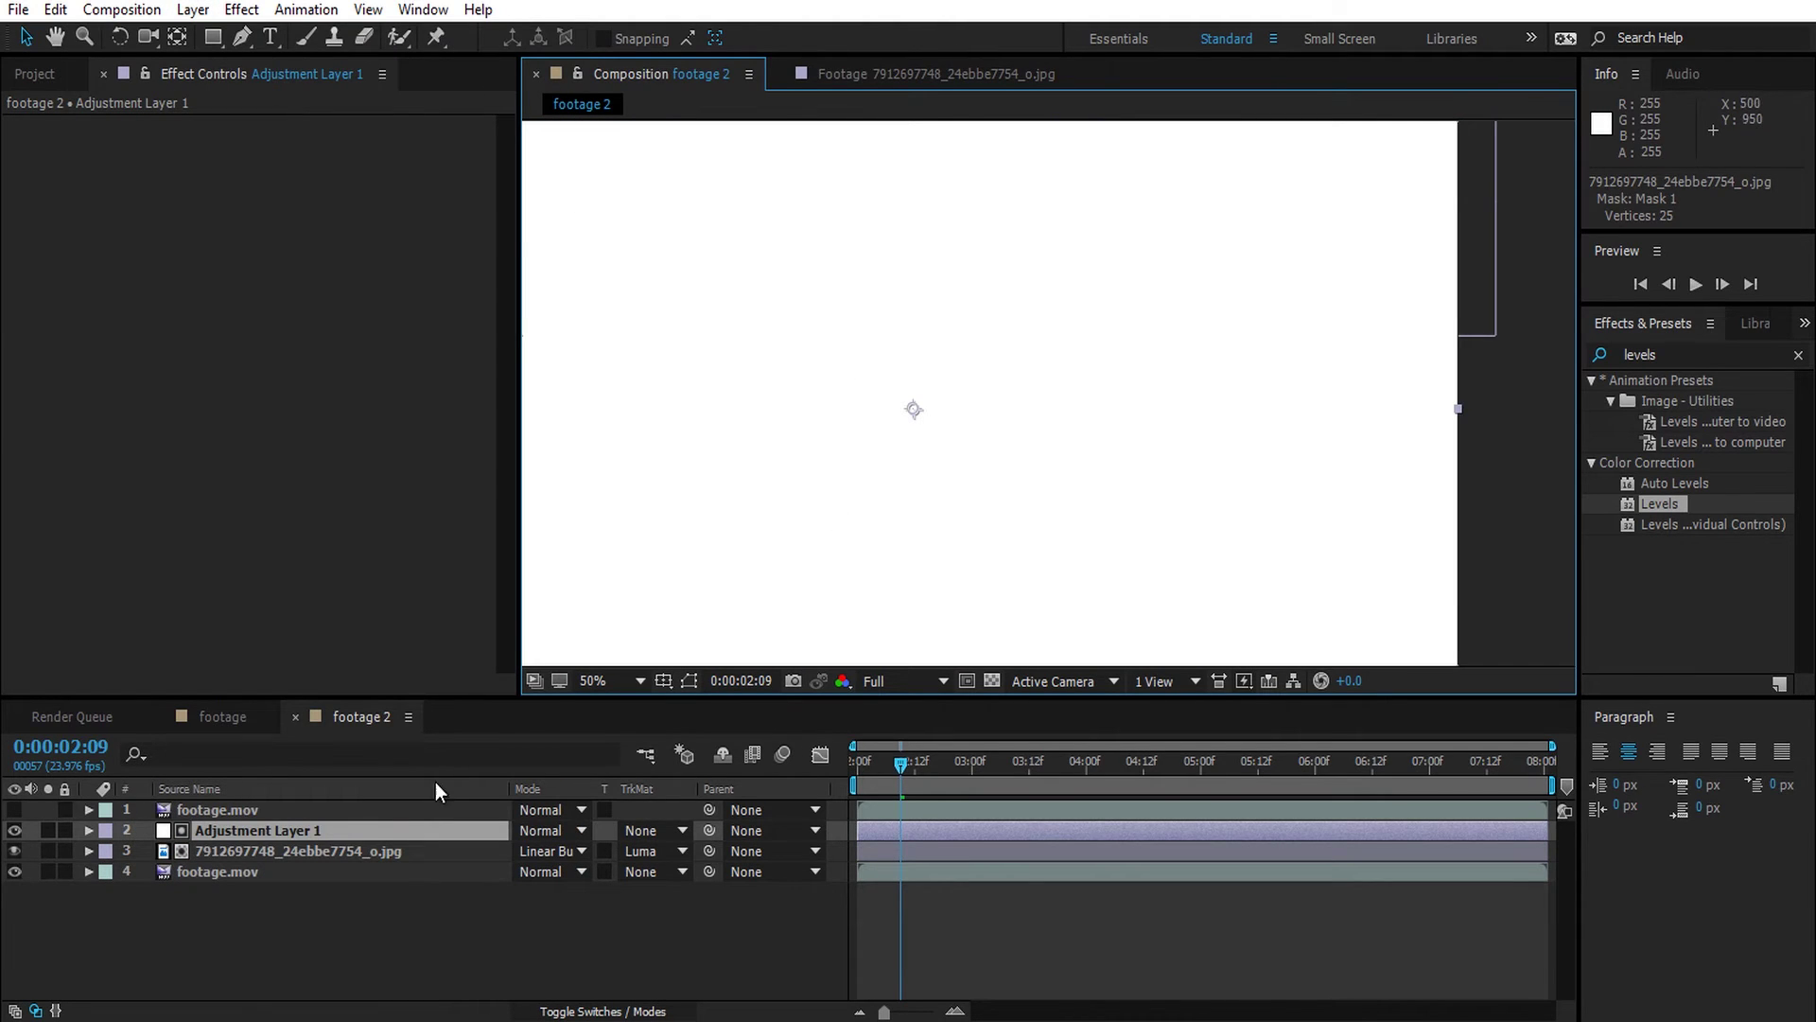
{"action": "left_click_drag", "start_coordinate": [333, 833], "coordinate": [331, 808]}
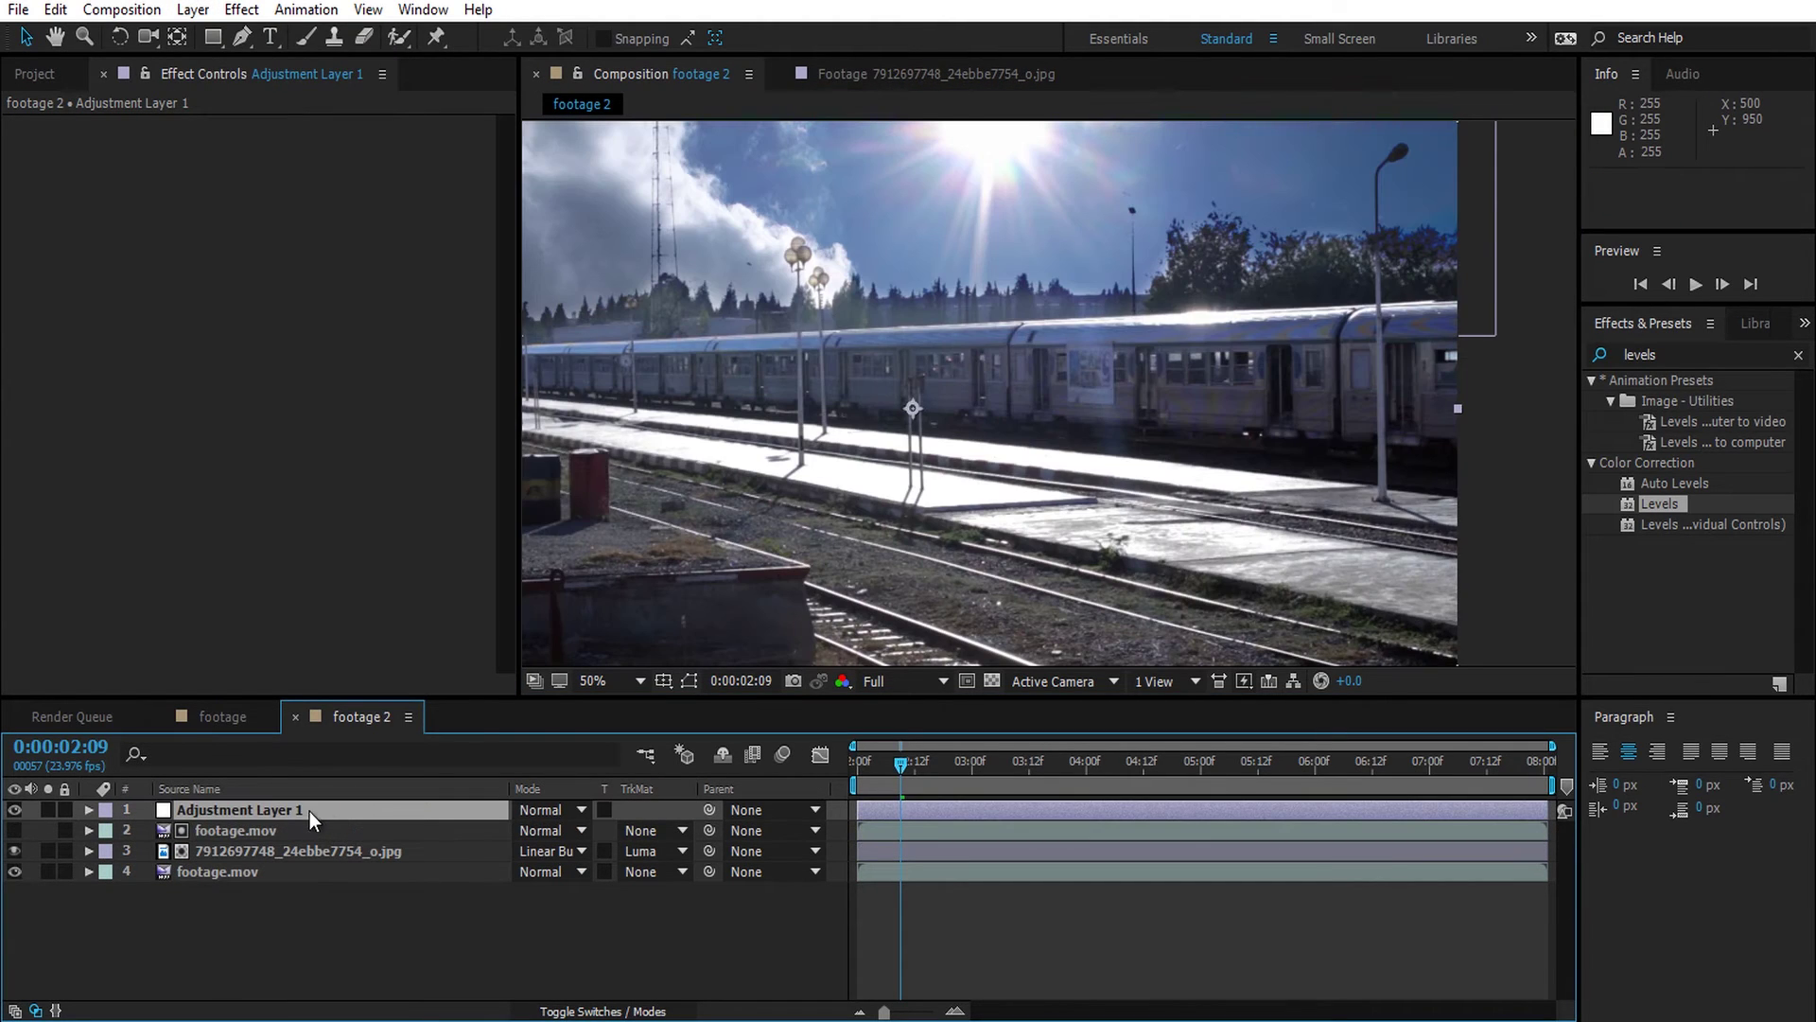
{"action": "key", "text": "Return"}
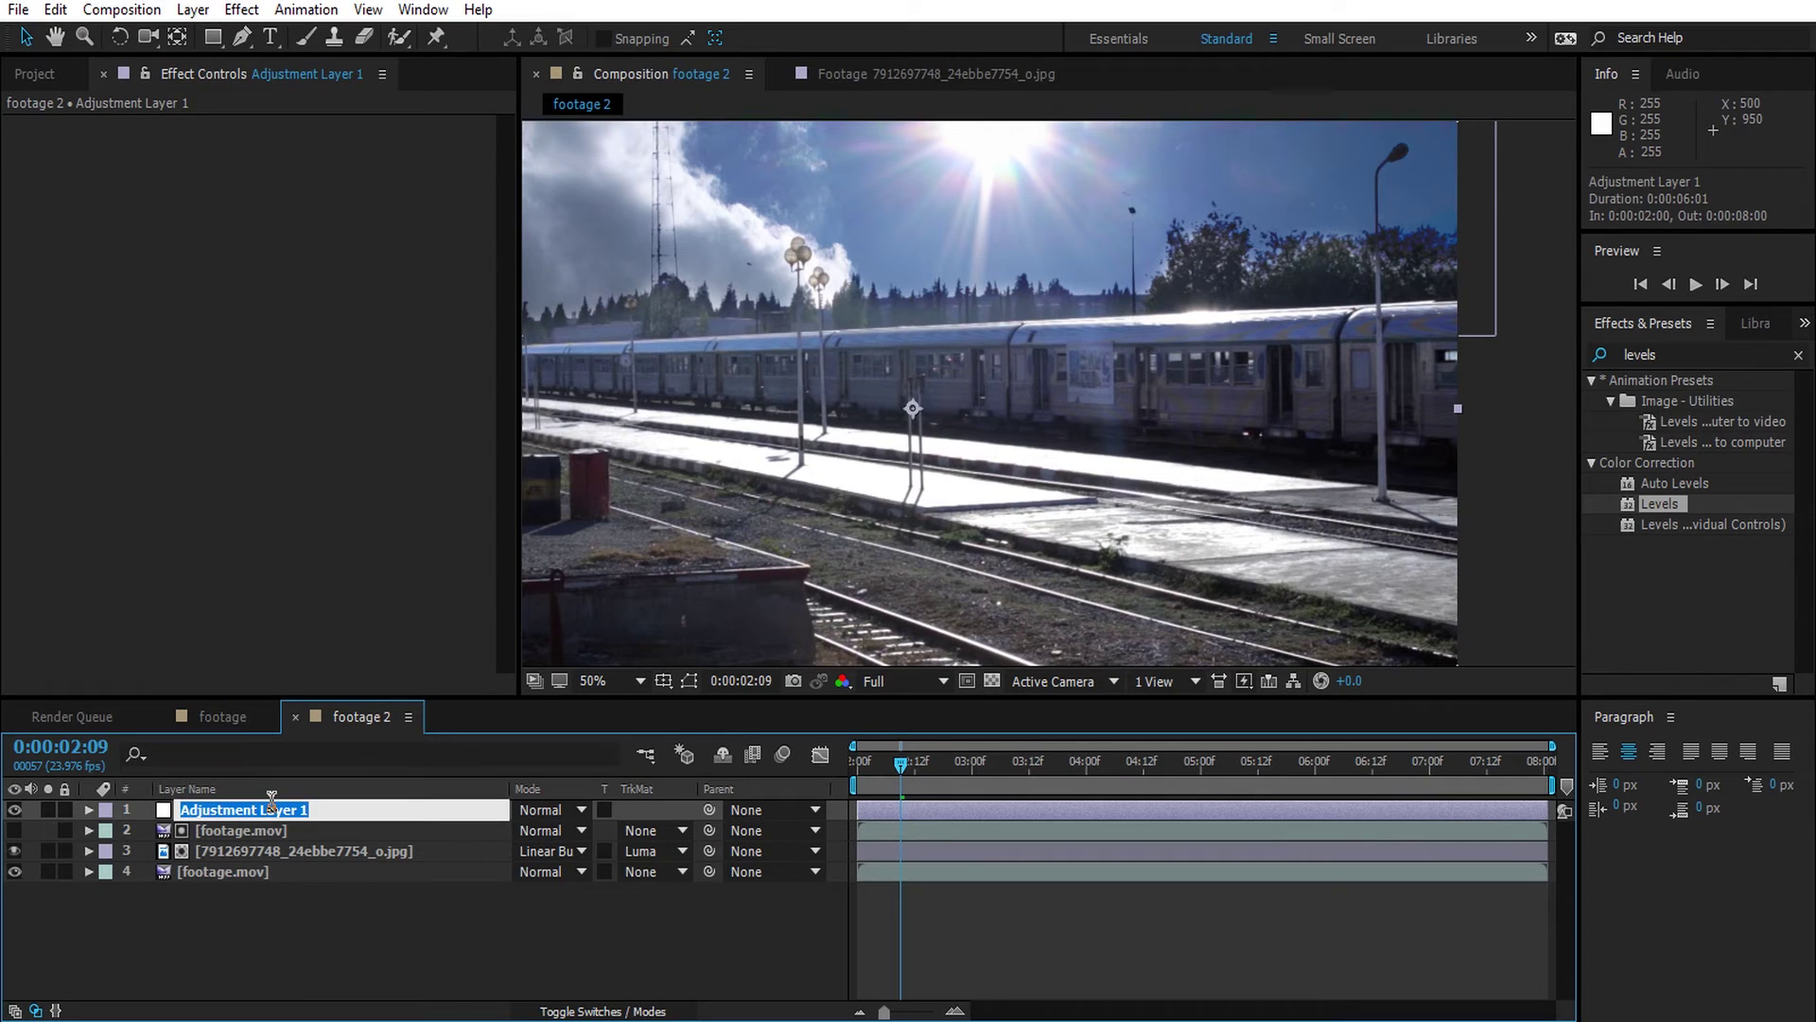
{"action": "type", "text": "CC"}
{"action": "key", "text": "Return"}
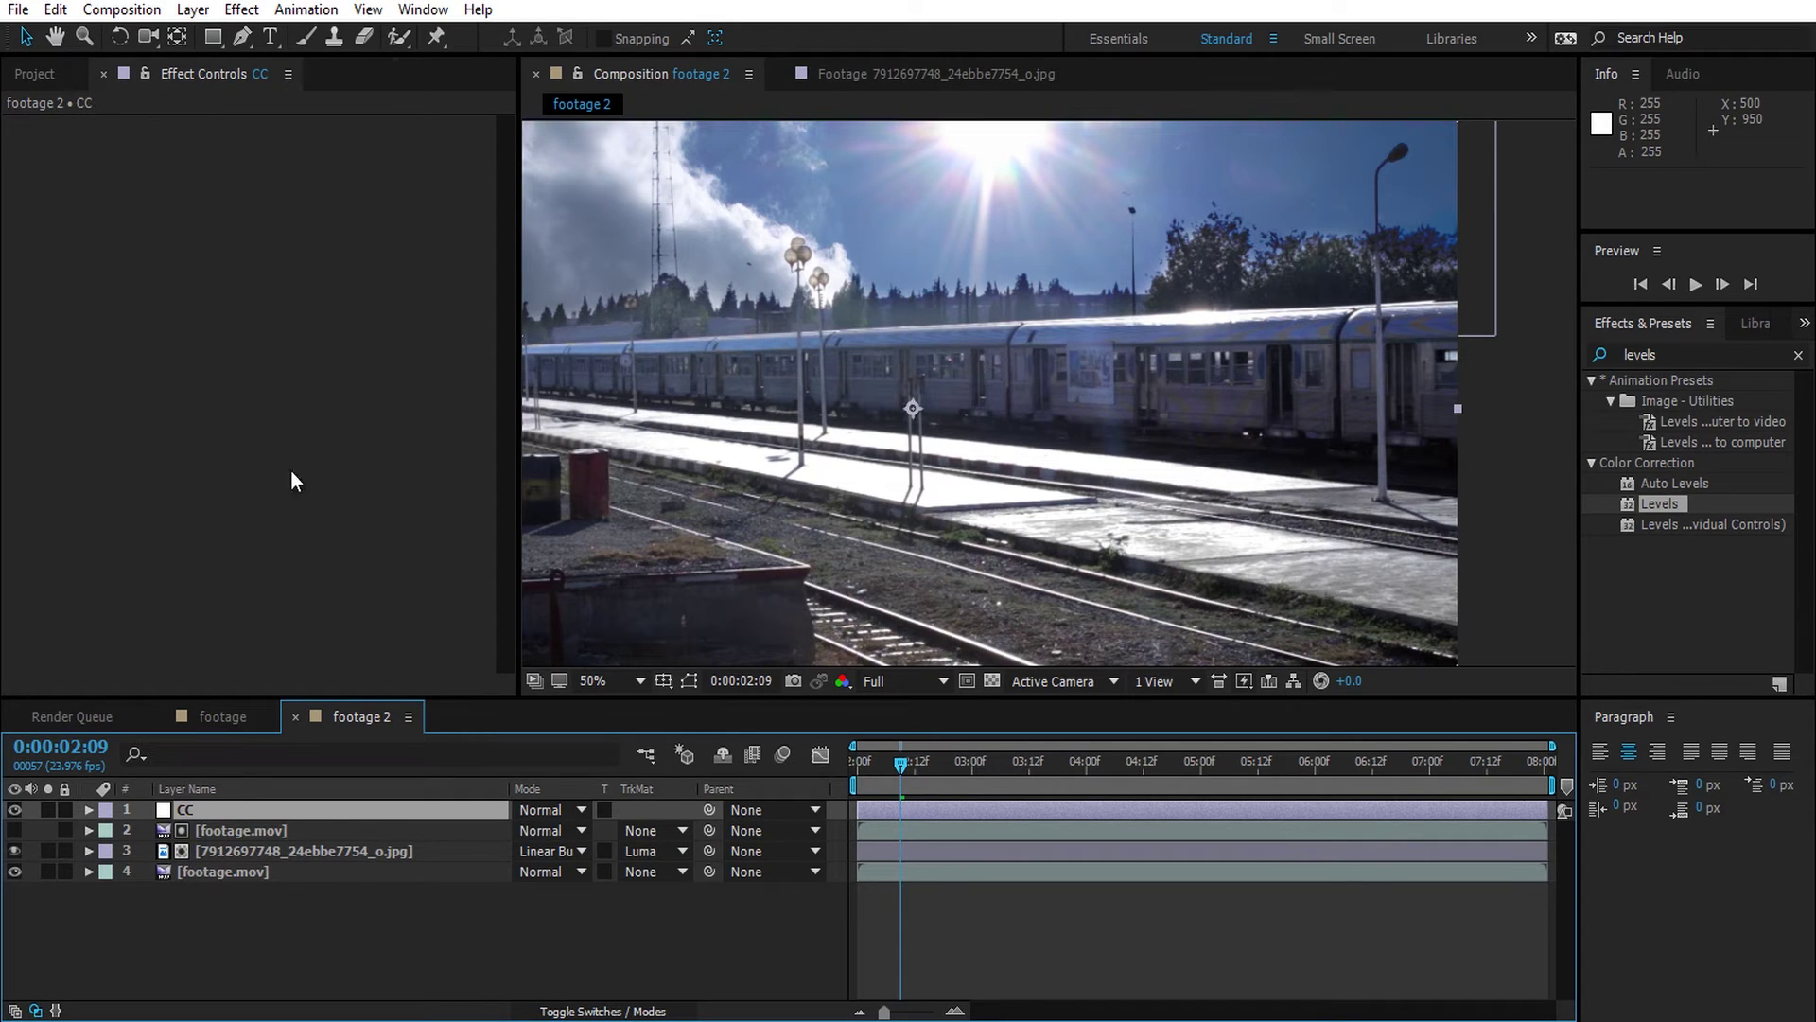
{"action": "key", "text": "ctrl+5"}
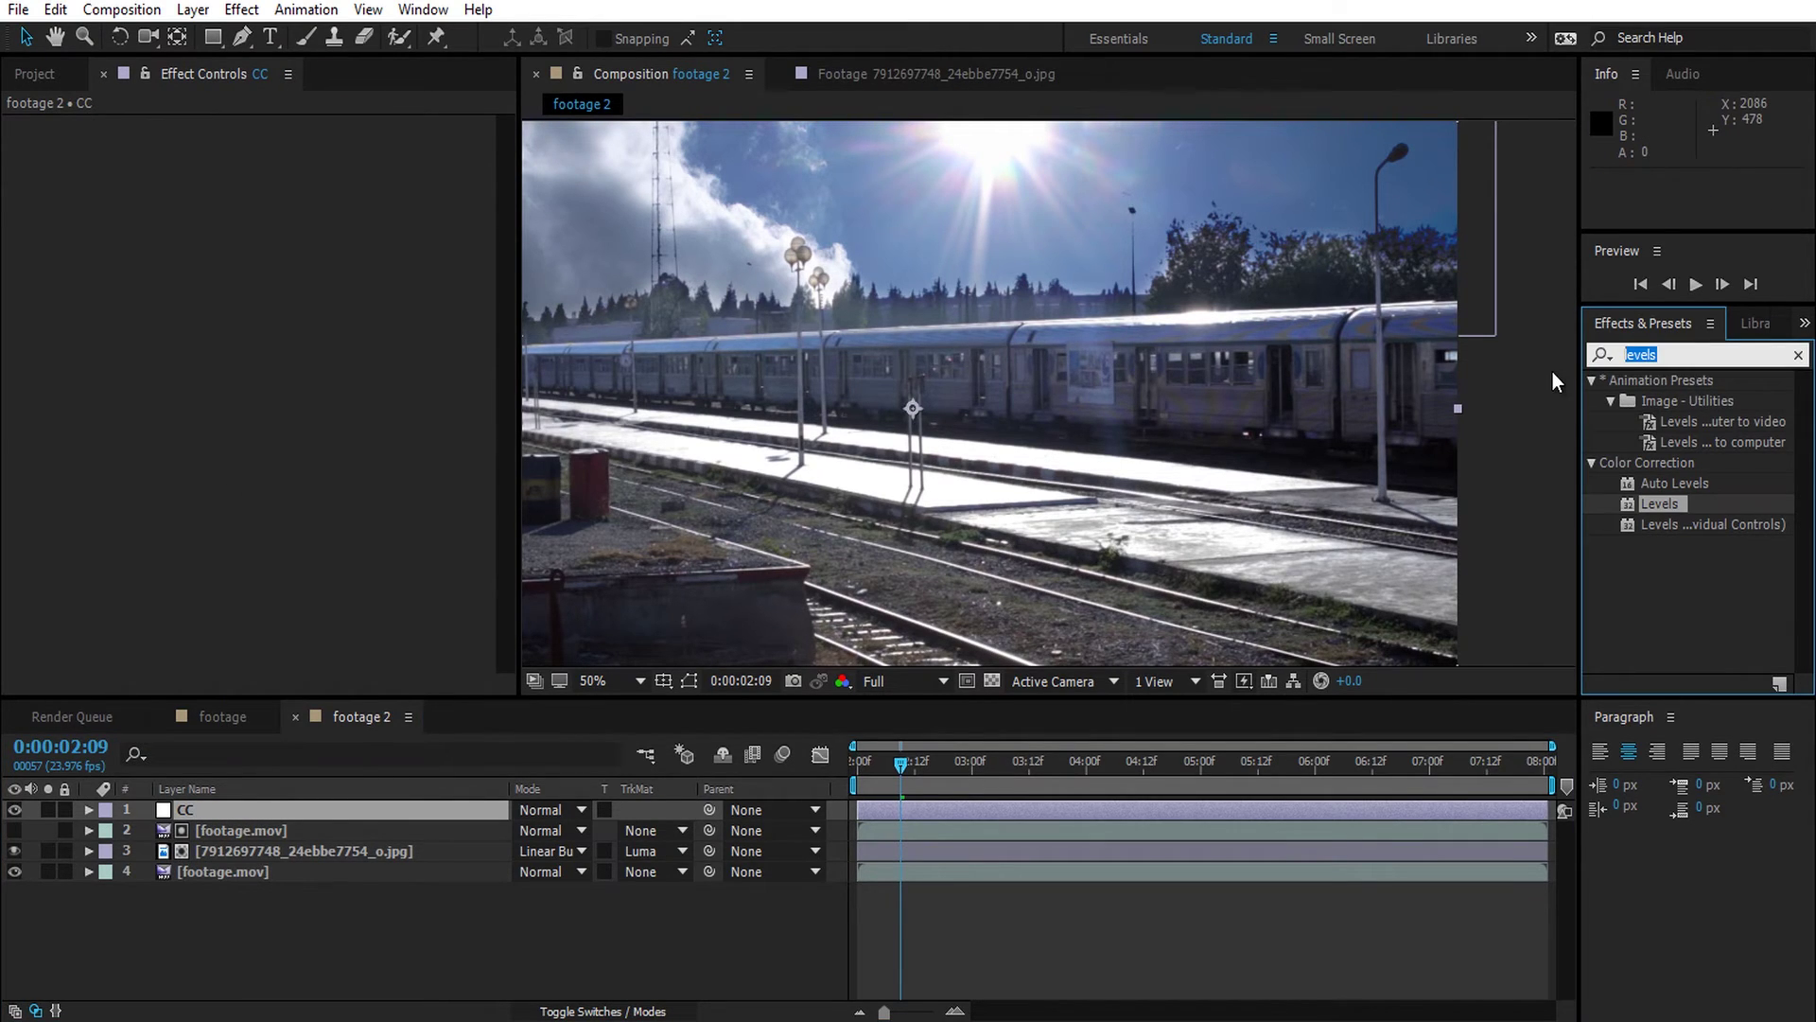
{"action": "type", "text": "curves"}
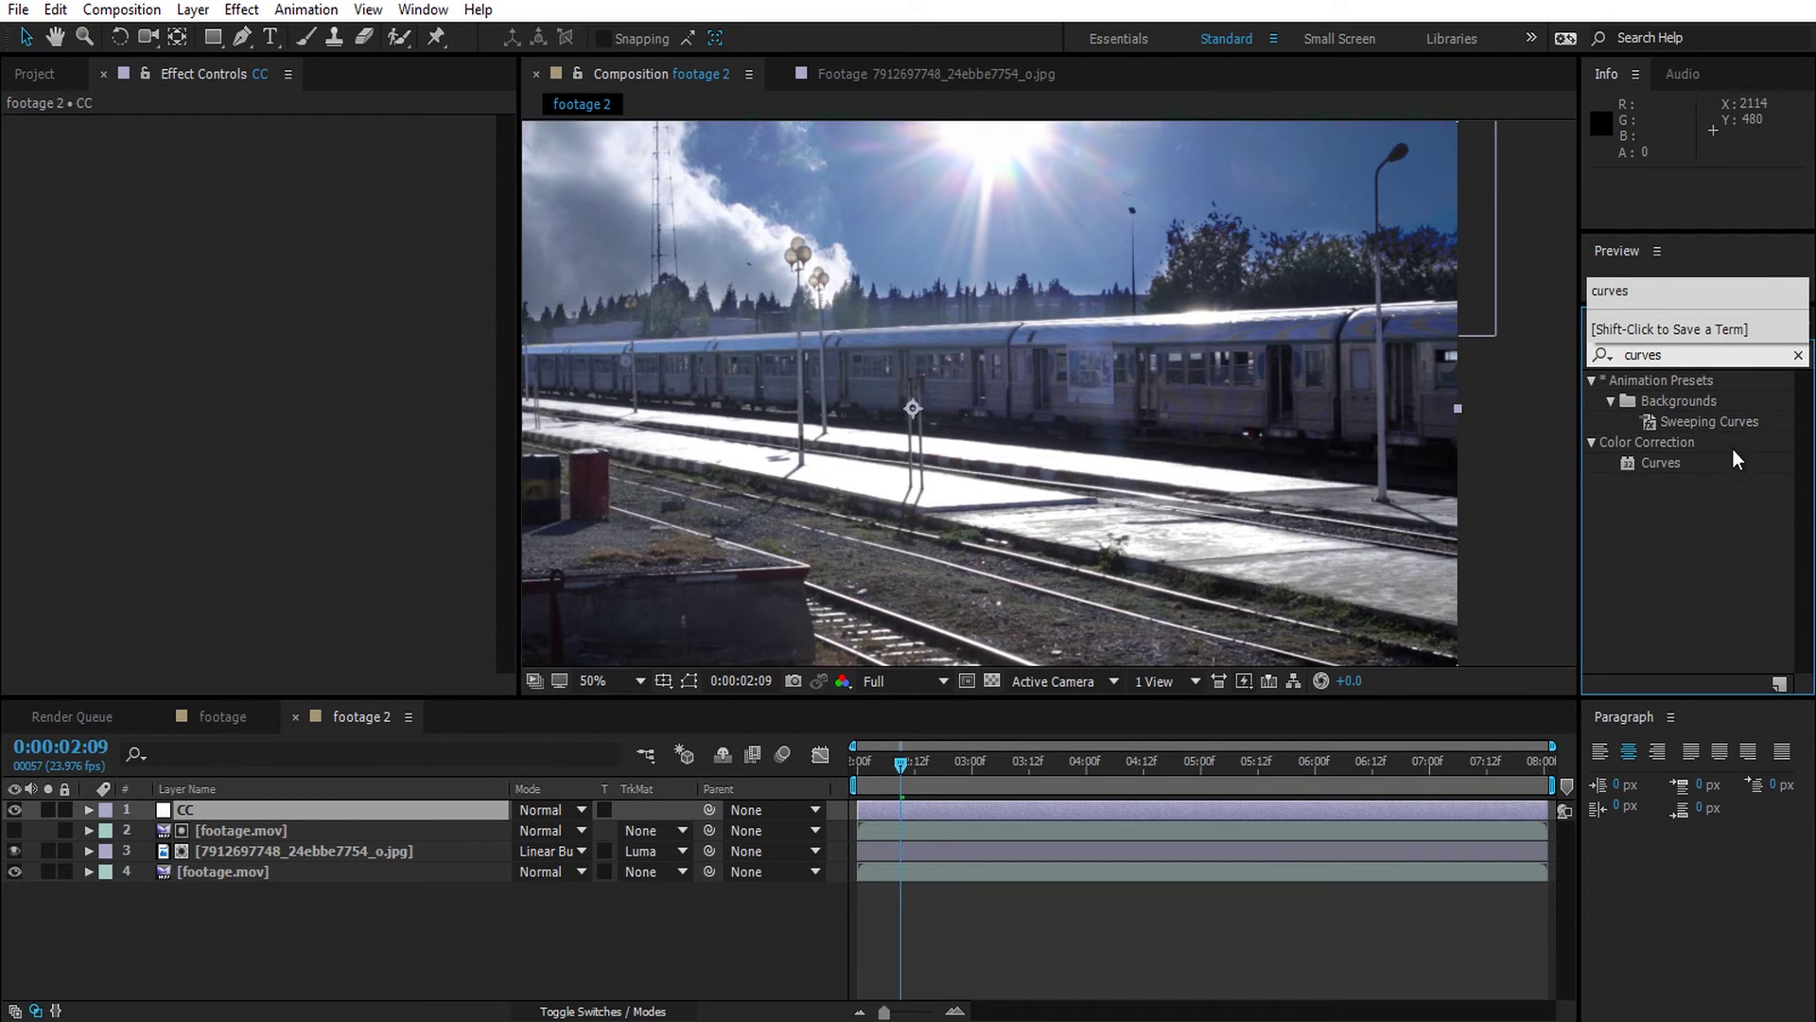
- Apply Curves to the CC layer and bend it into a gentle S-curve at Fit zoom
{"action": "left_click_drag", "start_coordinate": [1655, 468], "coordinate": [329, 793]}
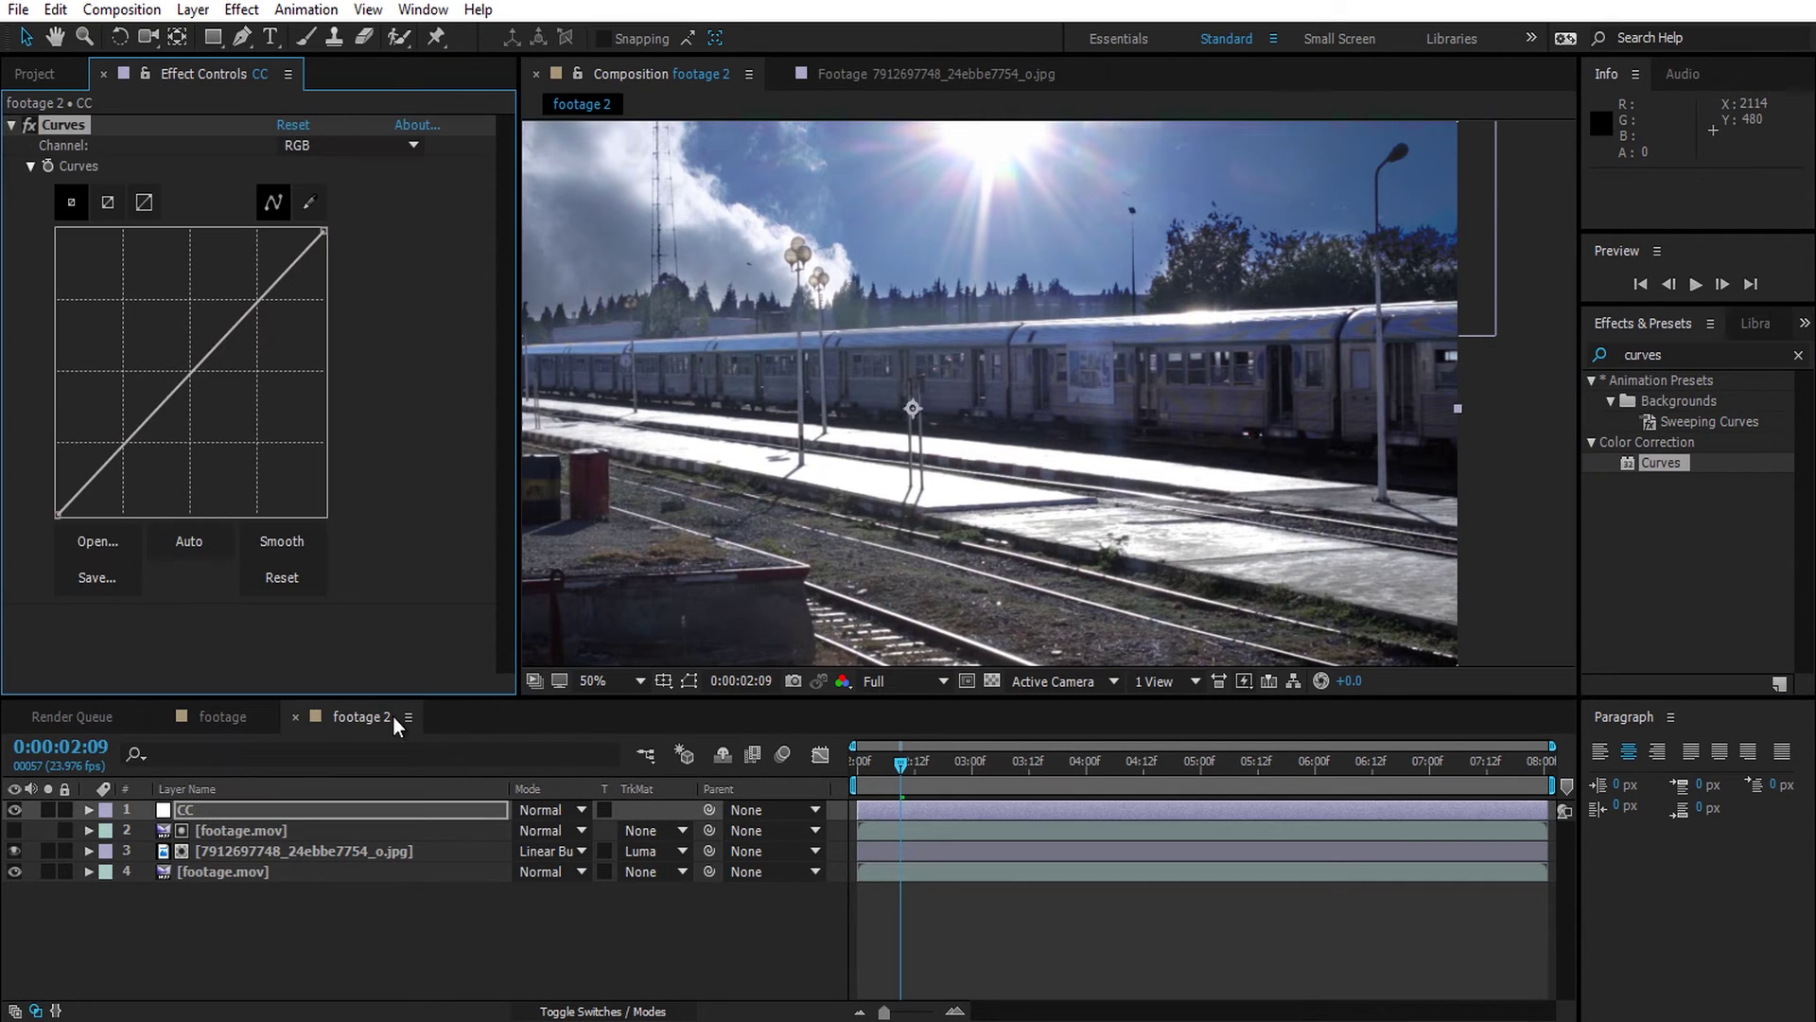
{"action": "left_click", "coordinate": [586, 682]}
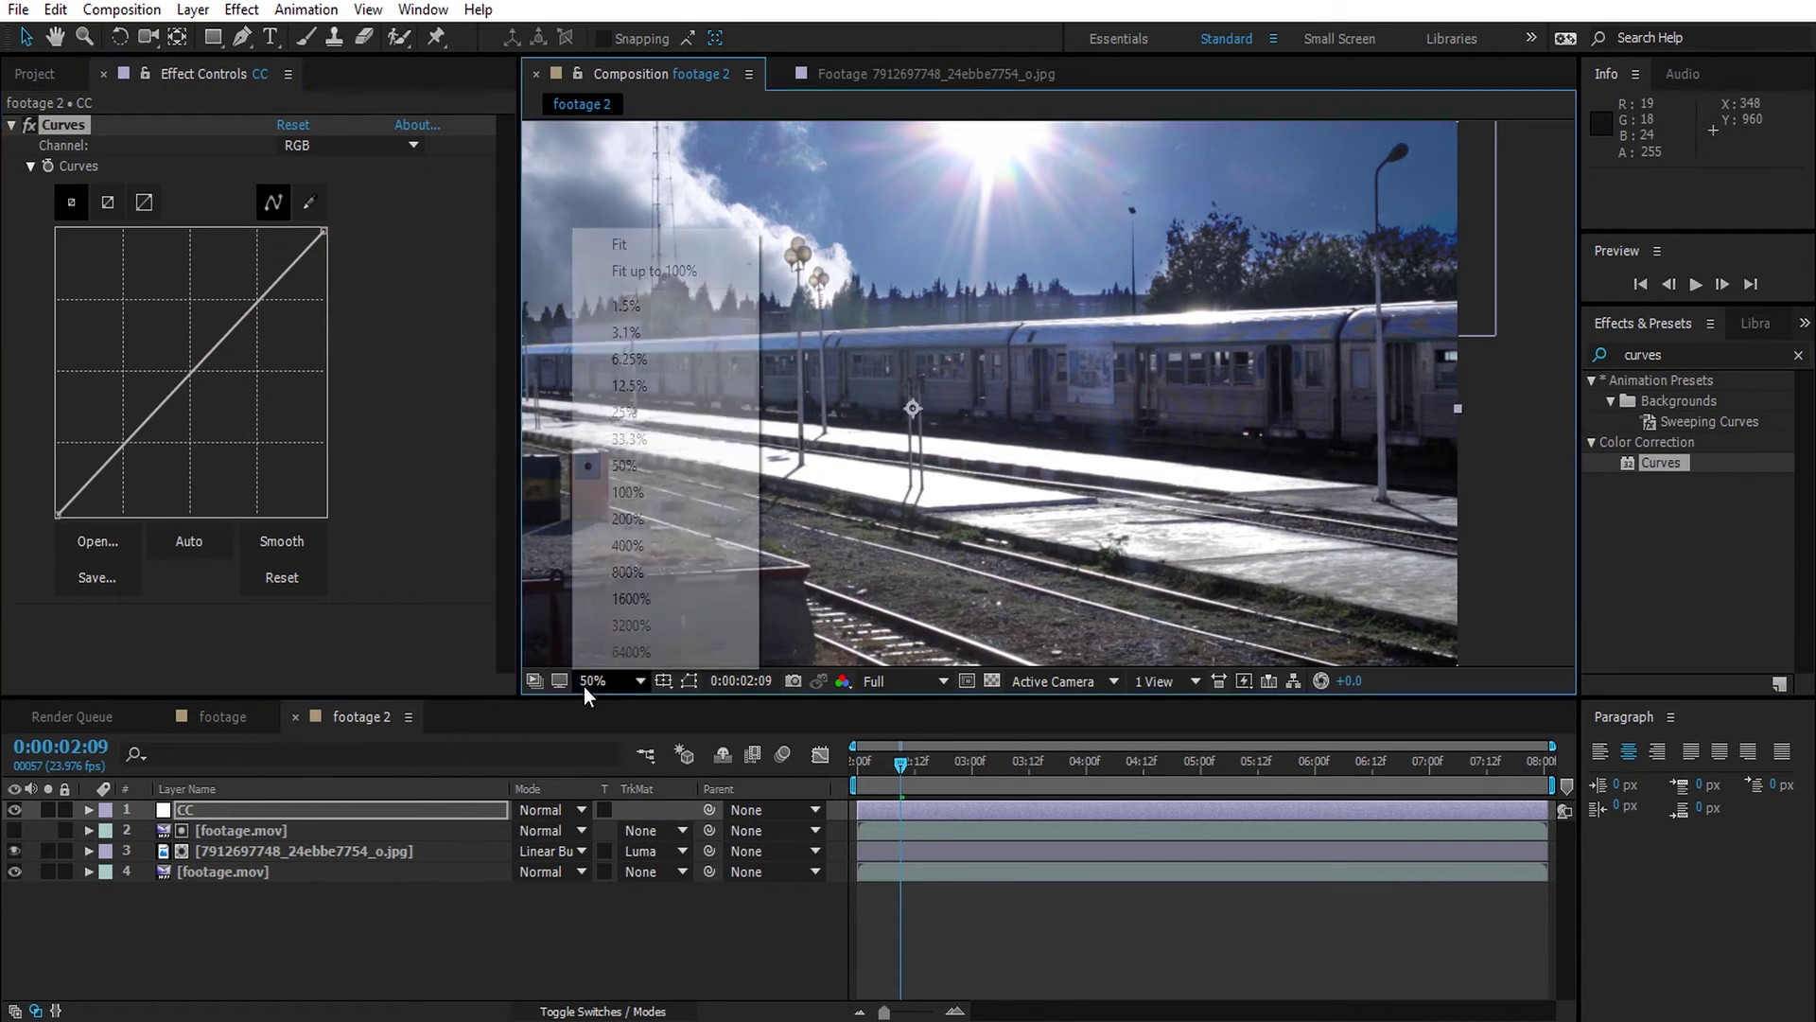
{"action": "left_click", "coordinate": [627, 249]}
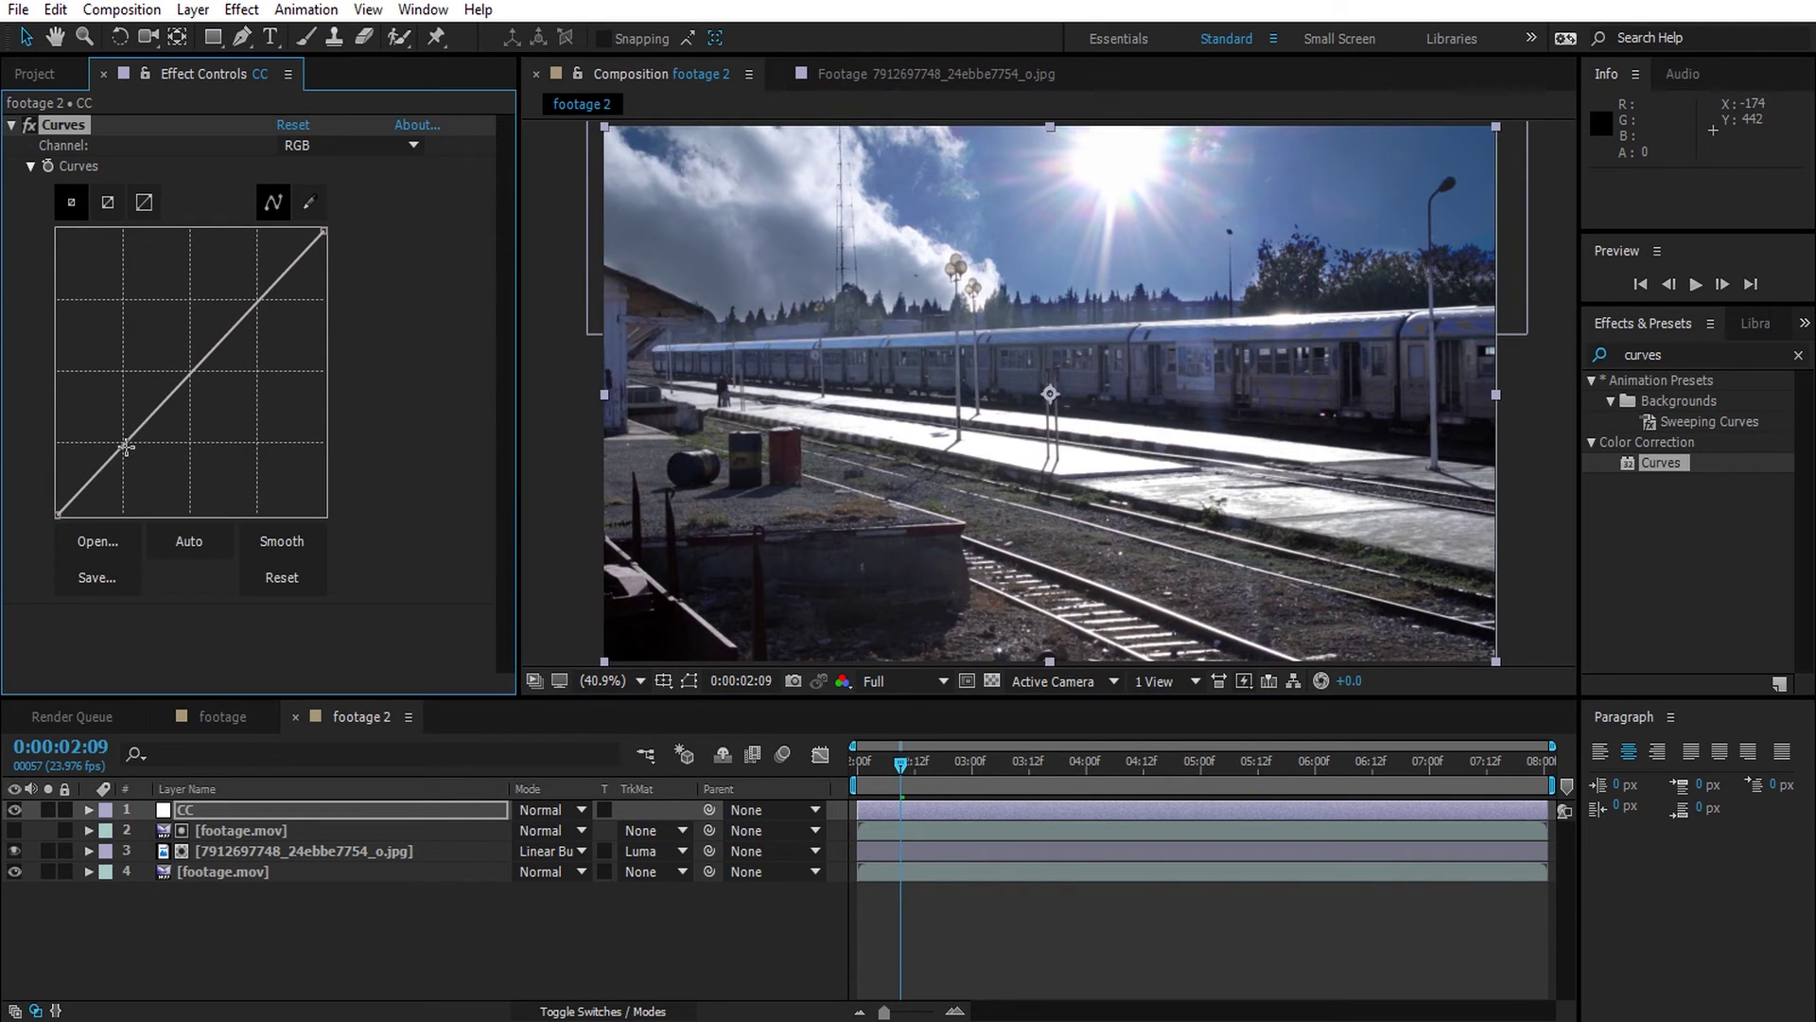
{"action": "left_click_drag", "start_coordinate": [129, 440], "coordinate": [139, 447]}
{"action": "left_click_drag", "start_coordinate": [273, 309], "coordinate": [264, 281]}
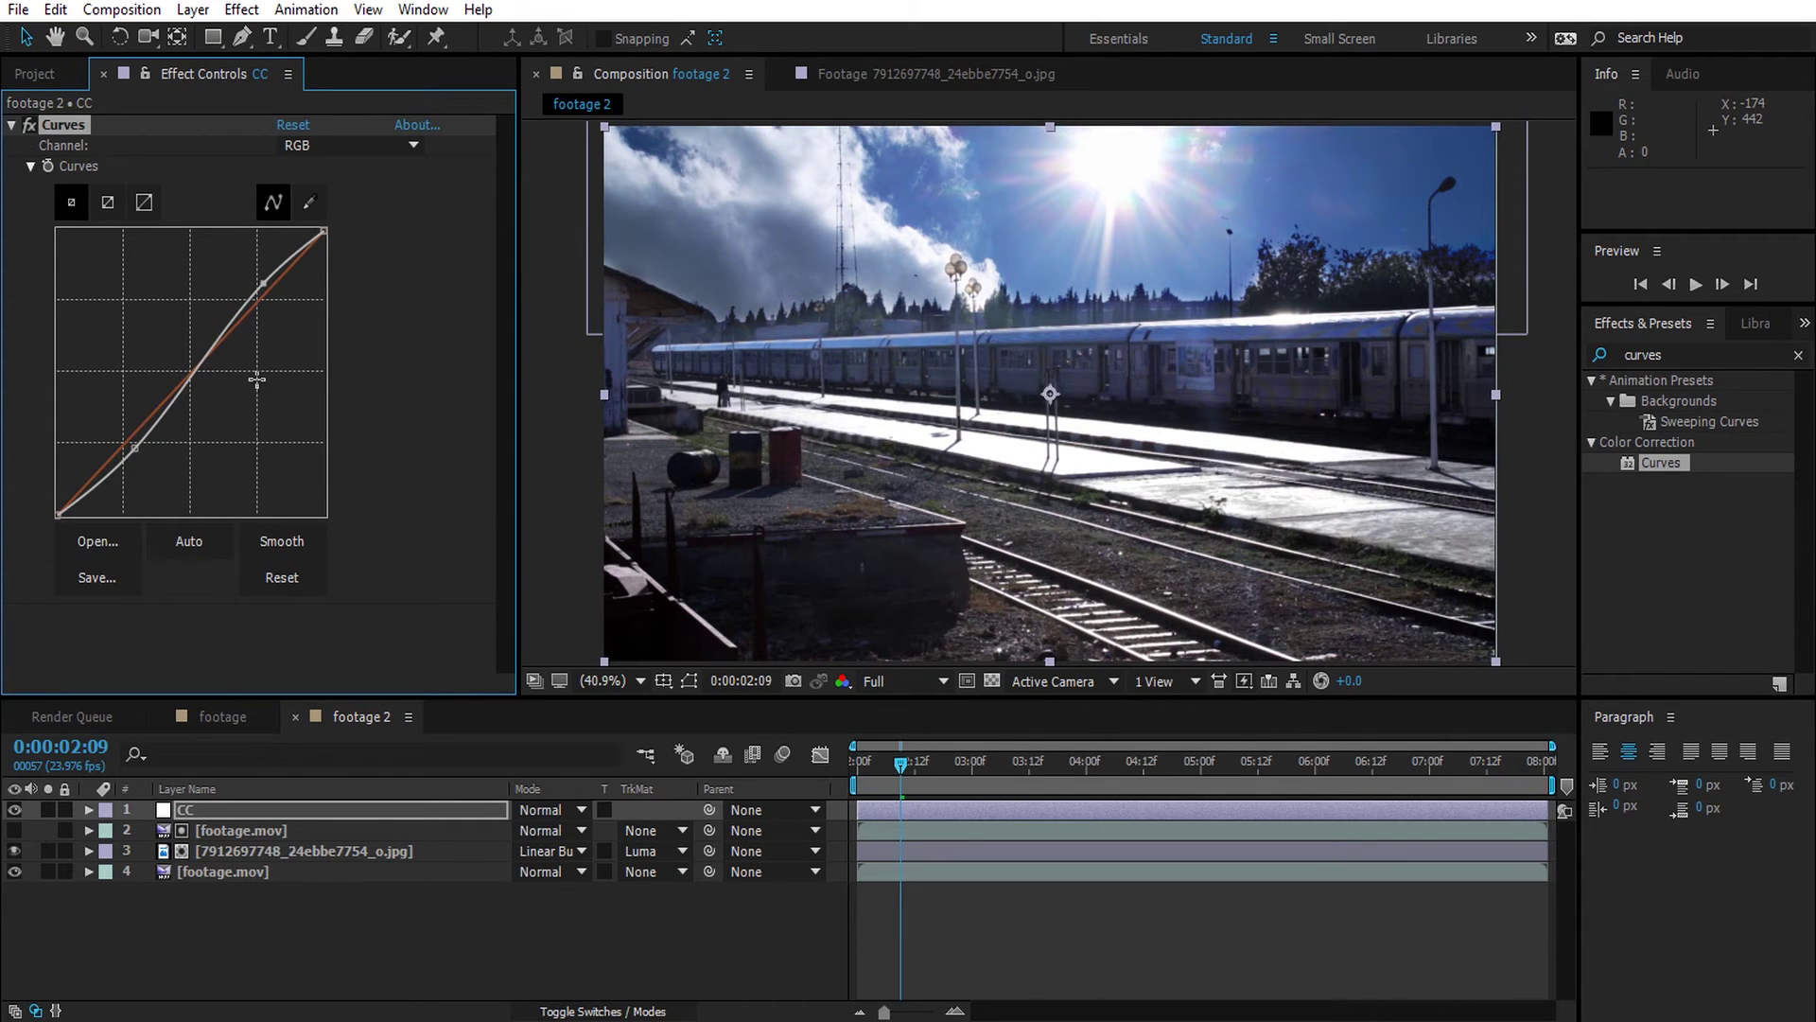
- Pull footage.mov's Levels input black and white points slightly inward
{"action": "left_click", "coordinate": [237, 870]}
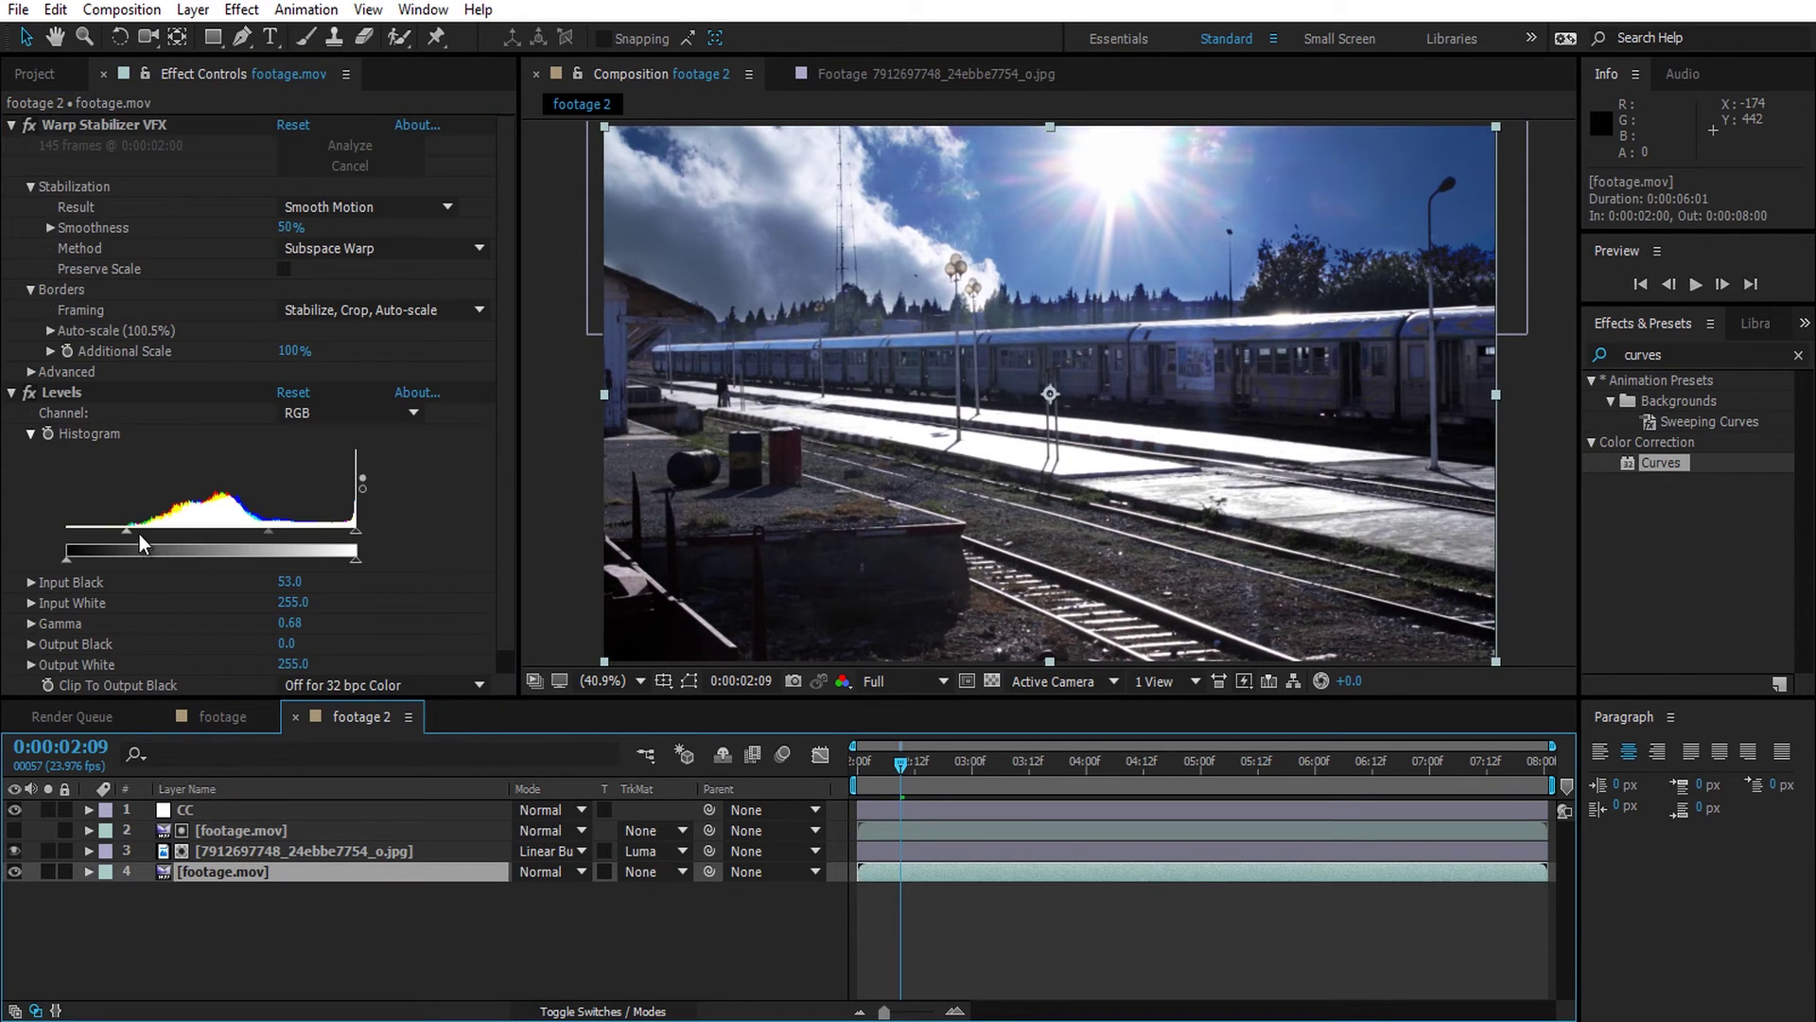
{"action": "left_click_drag", "start_coordinate": [125, 533], "coordinate": [133, 532]}
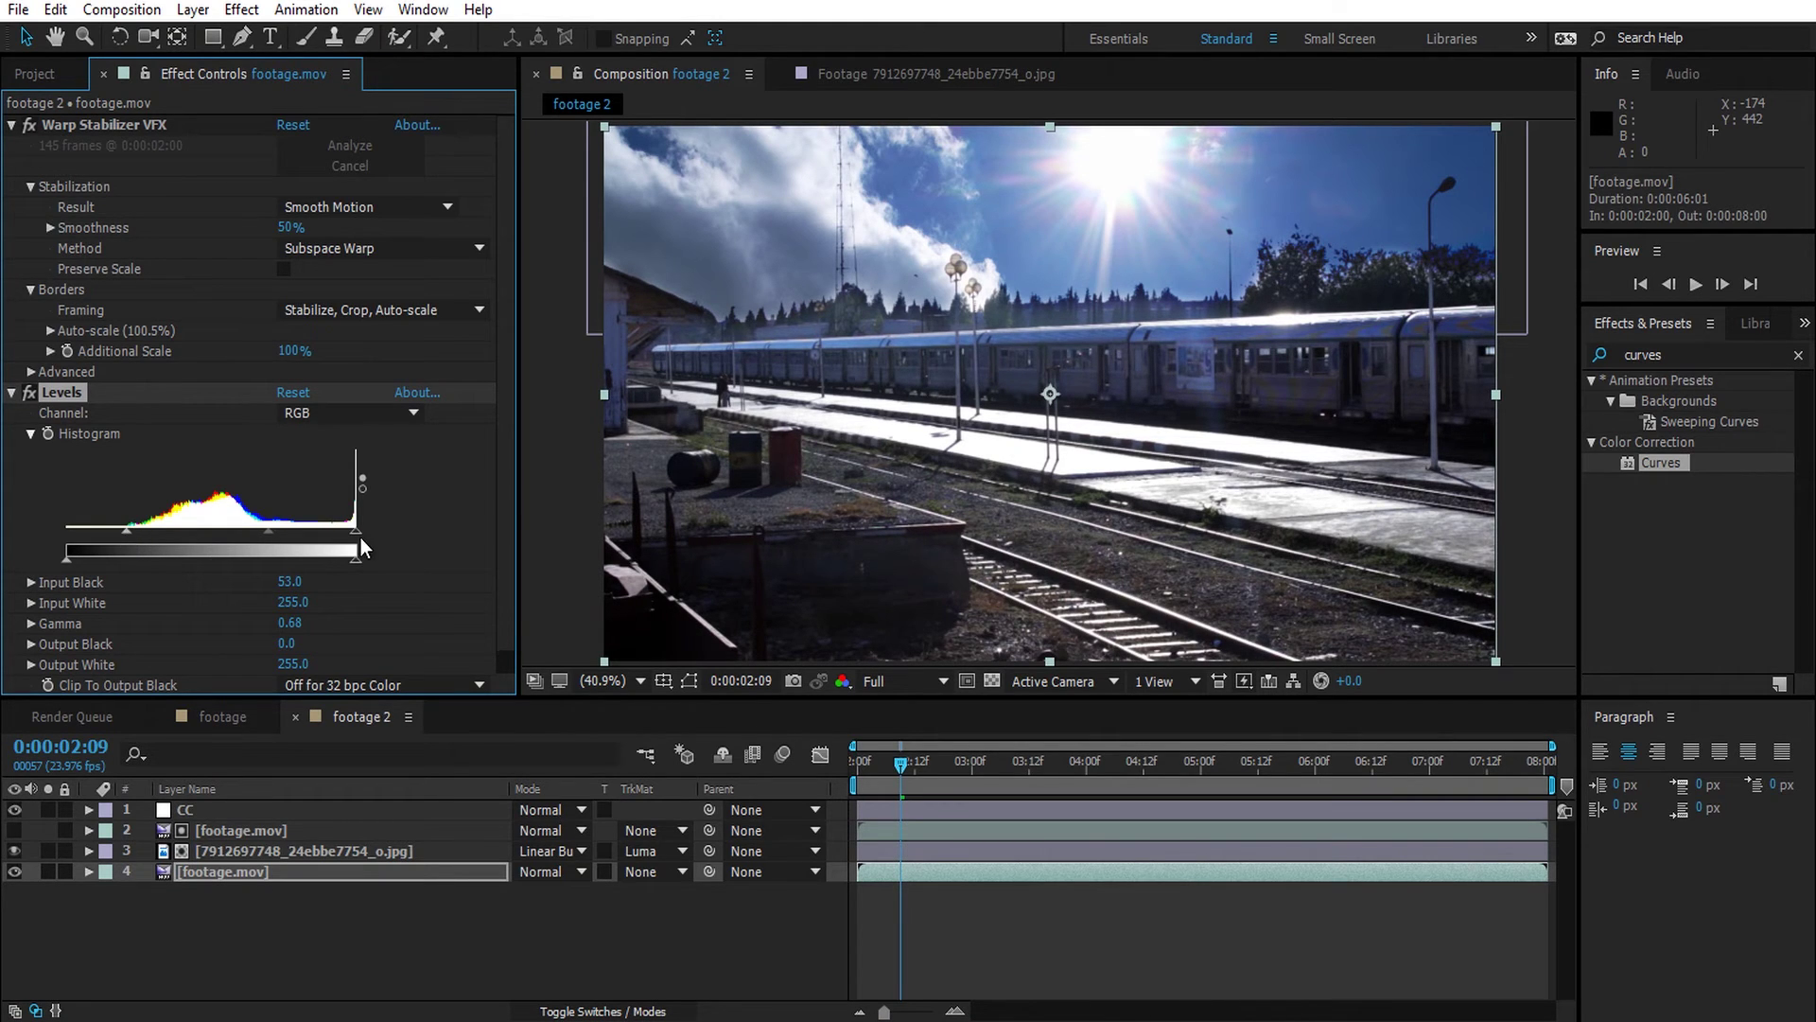
{"action": "mouse_move", "coordinate": [356, 556]}
{"action": "left_mouse_down"}
{"action": "mouse_move", "coordinate": [327, 536]}
{"action": "mouse_move", "coordinate": [353, 541]}
{"action": "left_mouse_up"}
{"action": "left_click", "coordinate": [248, 810]}
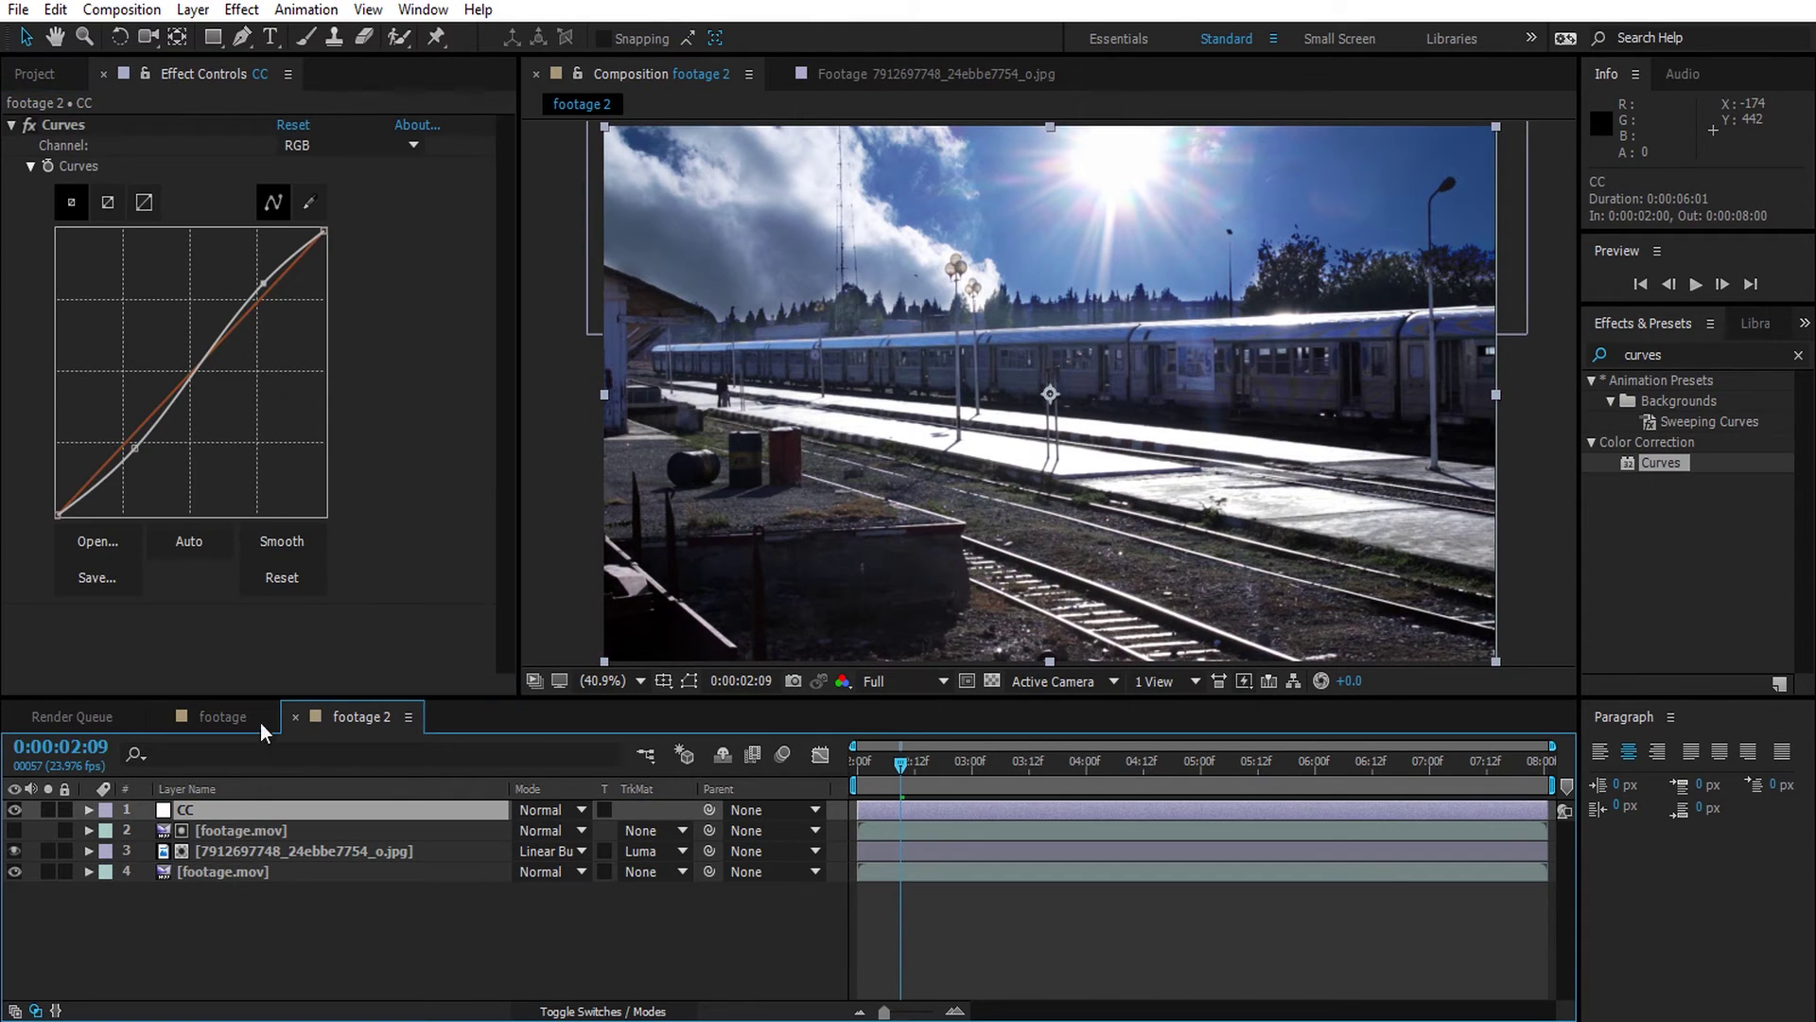
{"action": "left_click", "coordinate": [193, 9]}
{"action": "mouse_move", "coordinate": [227, 37]}
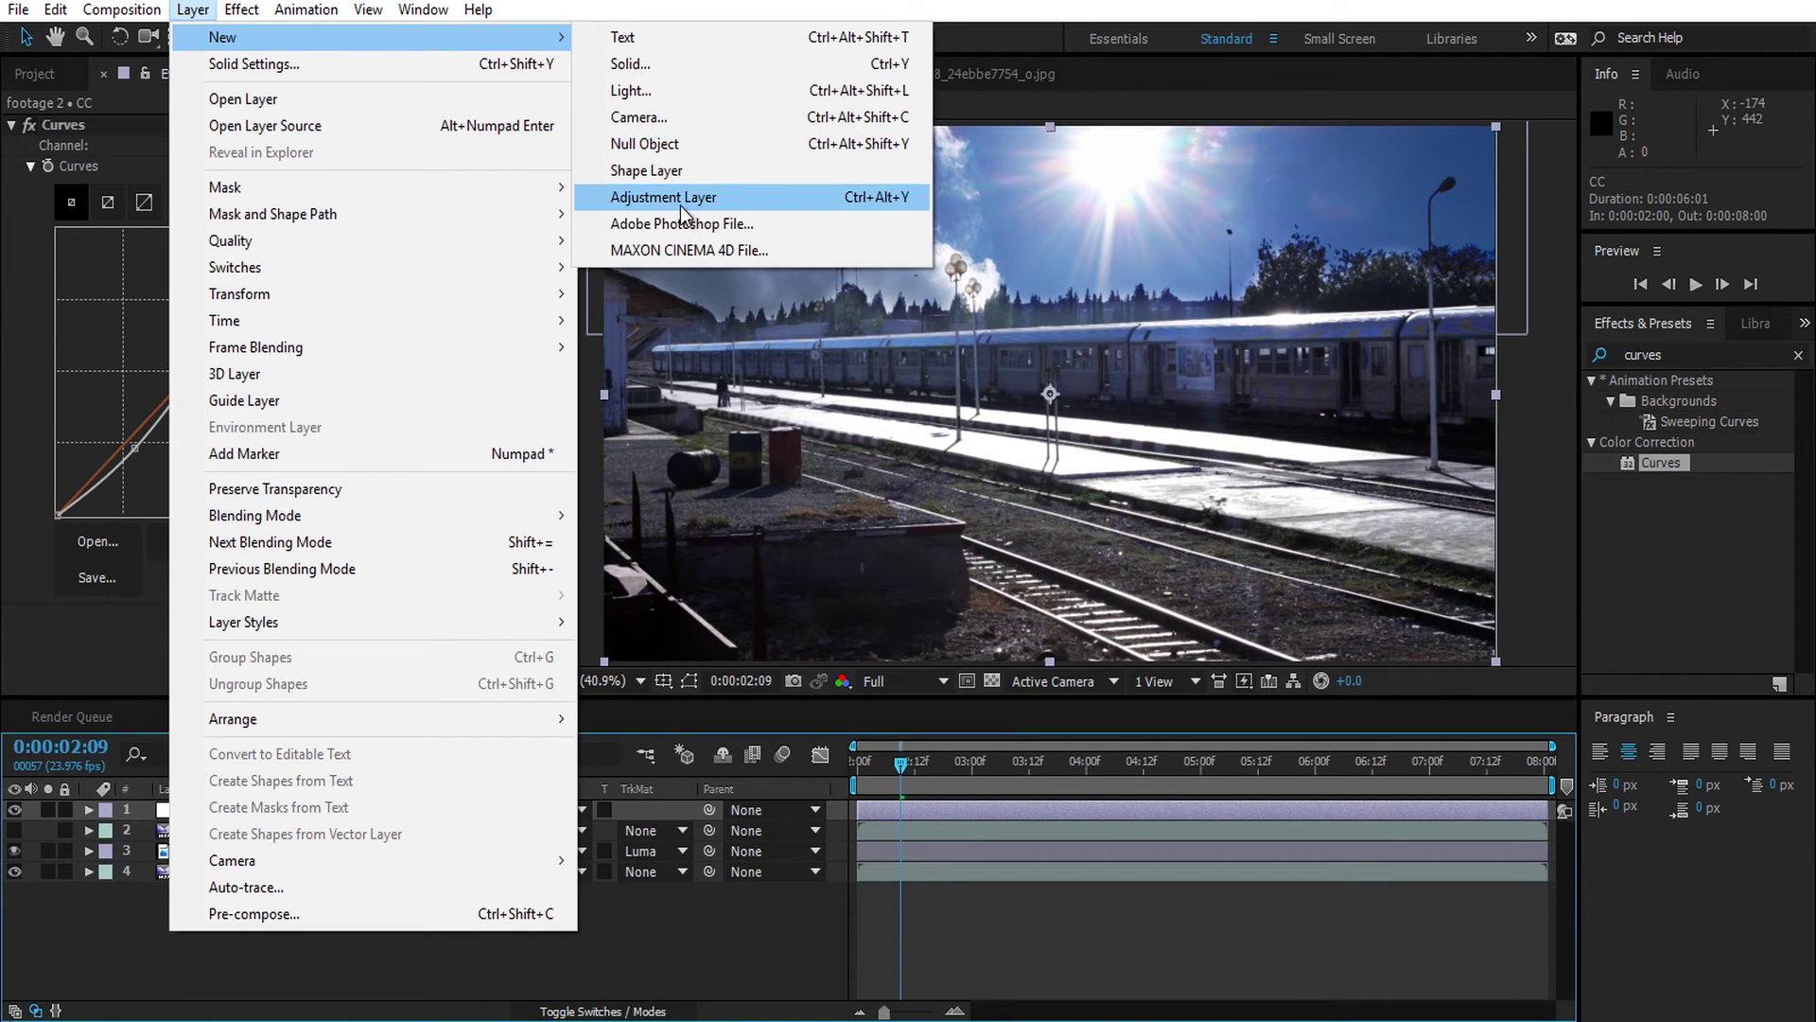
- Create a new black solid layer named 'vignette'
{"action": "left_click", "coordinate": [677, 64]}
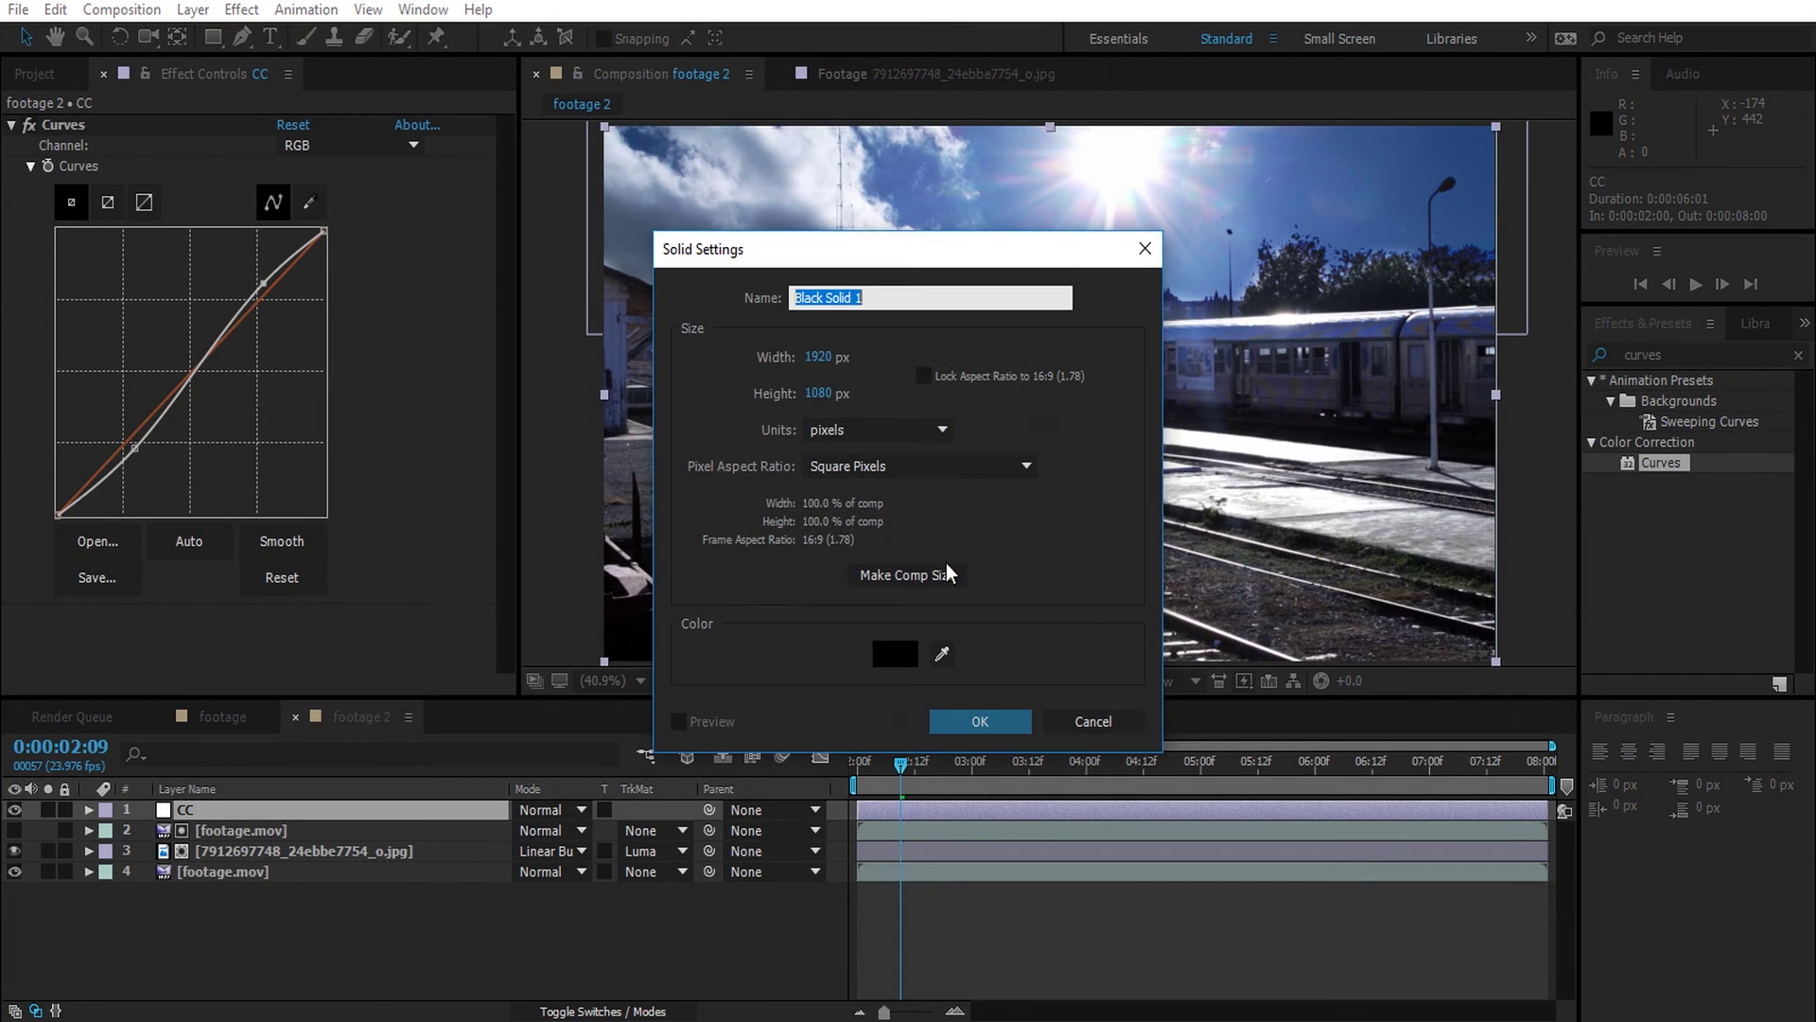
{"action": "type", "text": "vignette"}
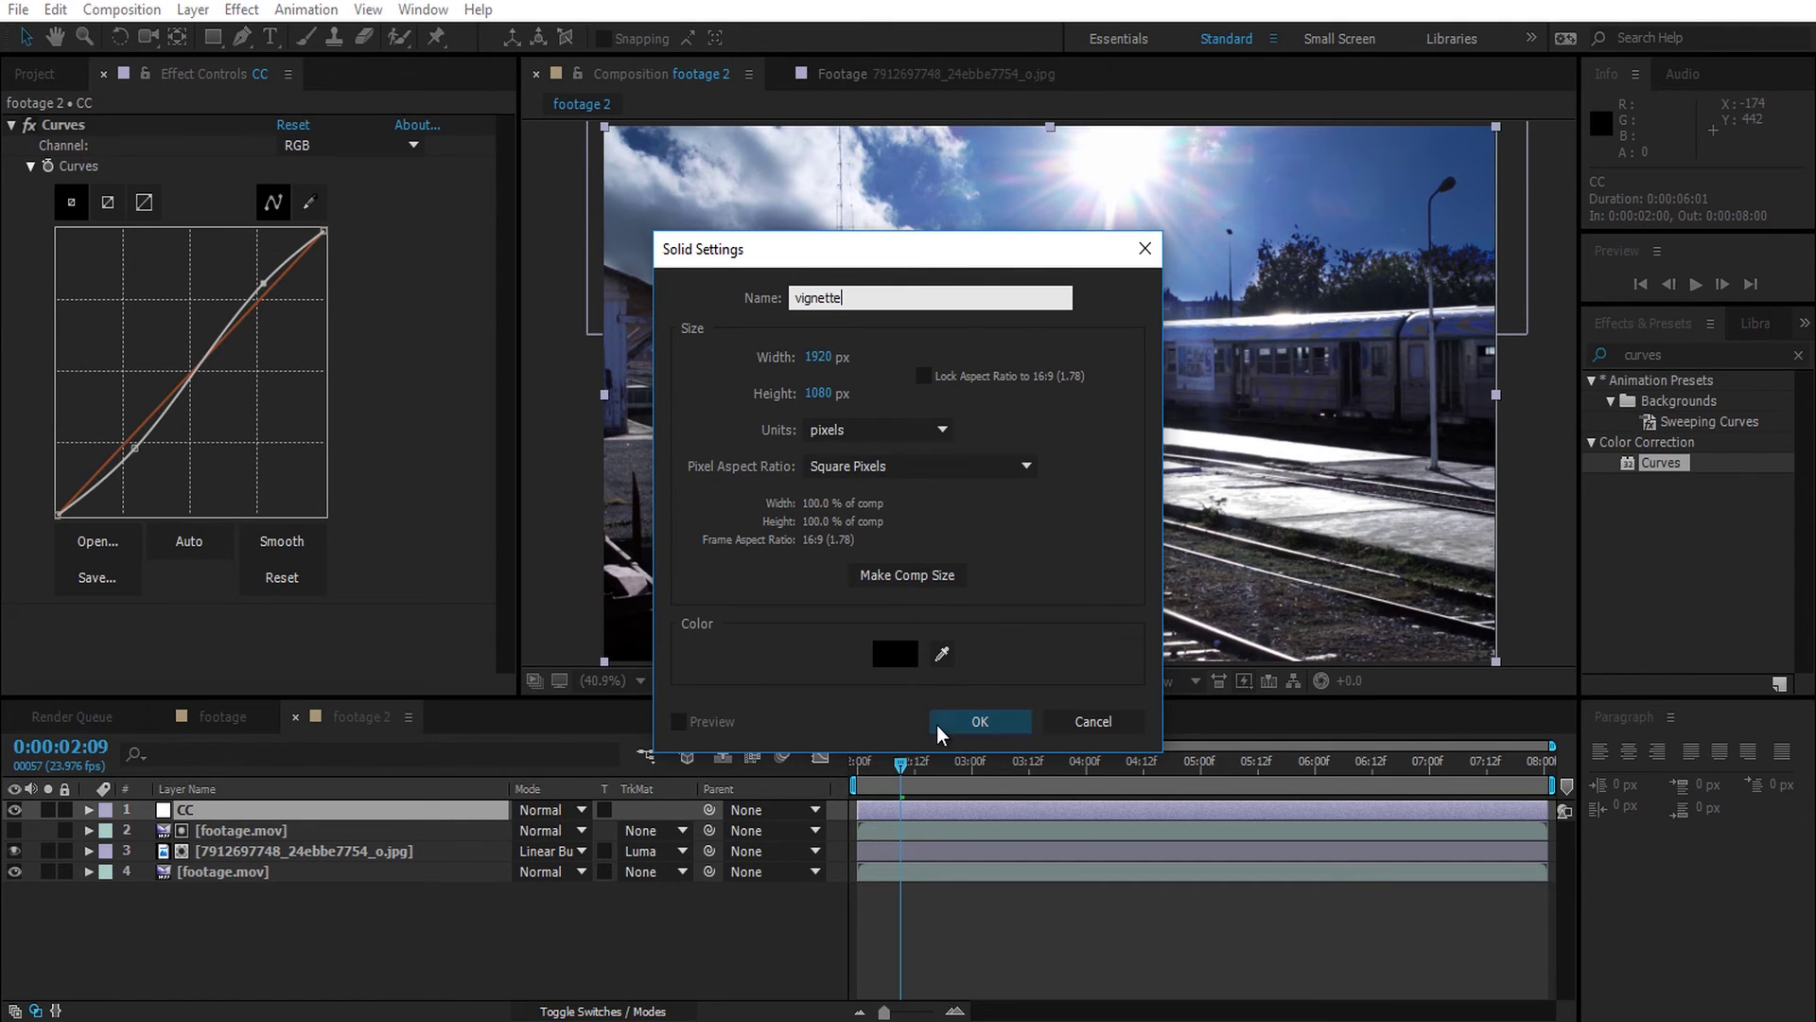
{"action": "left_click", "coordinate": [934, 720]}
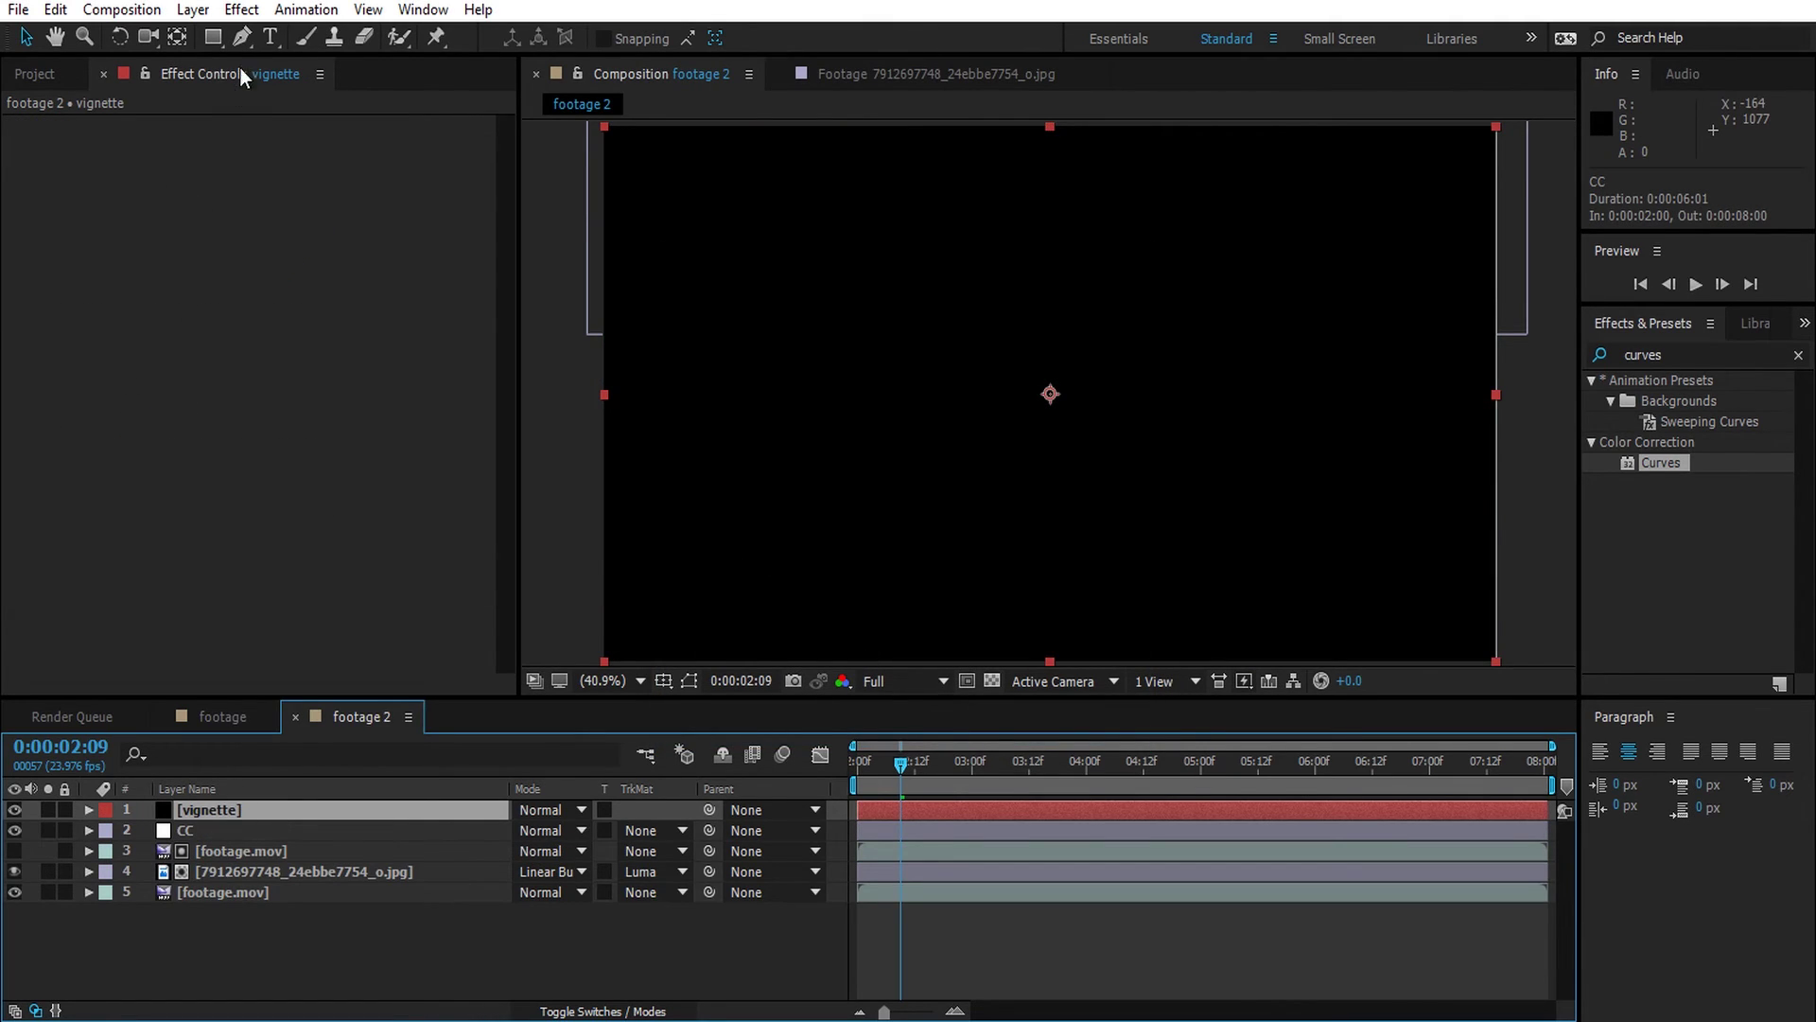
- Add a fitted ellipse mask to the vignette solid and invert it
{"action": "left_click_drag", "start_coordinate": [218, 41], "coordinate": [254, 93]}
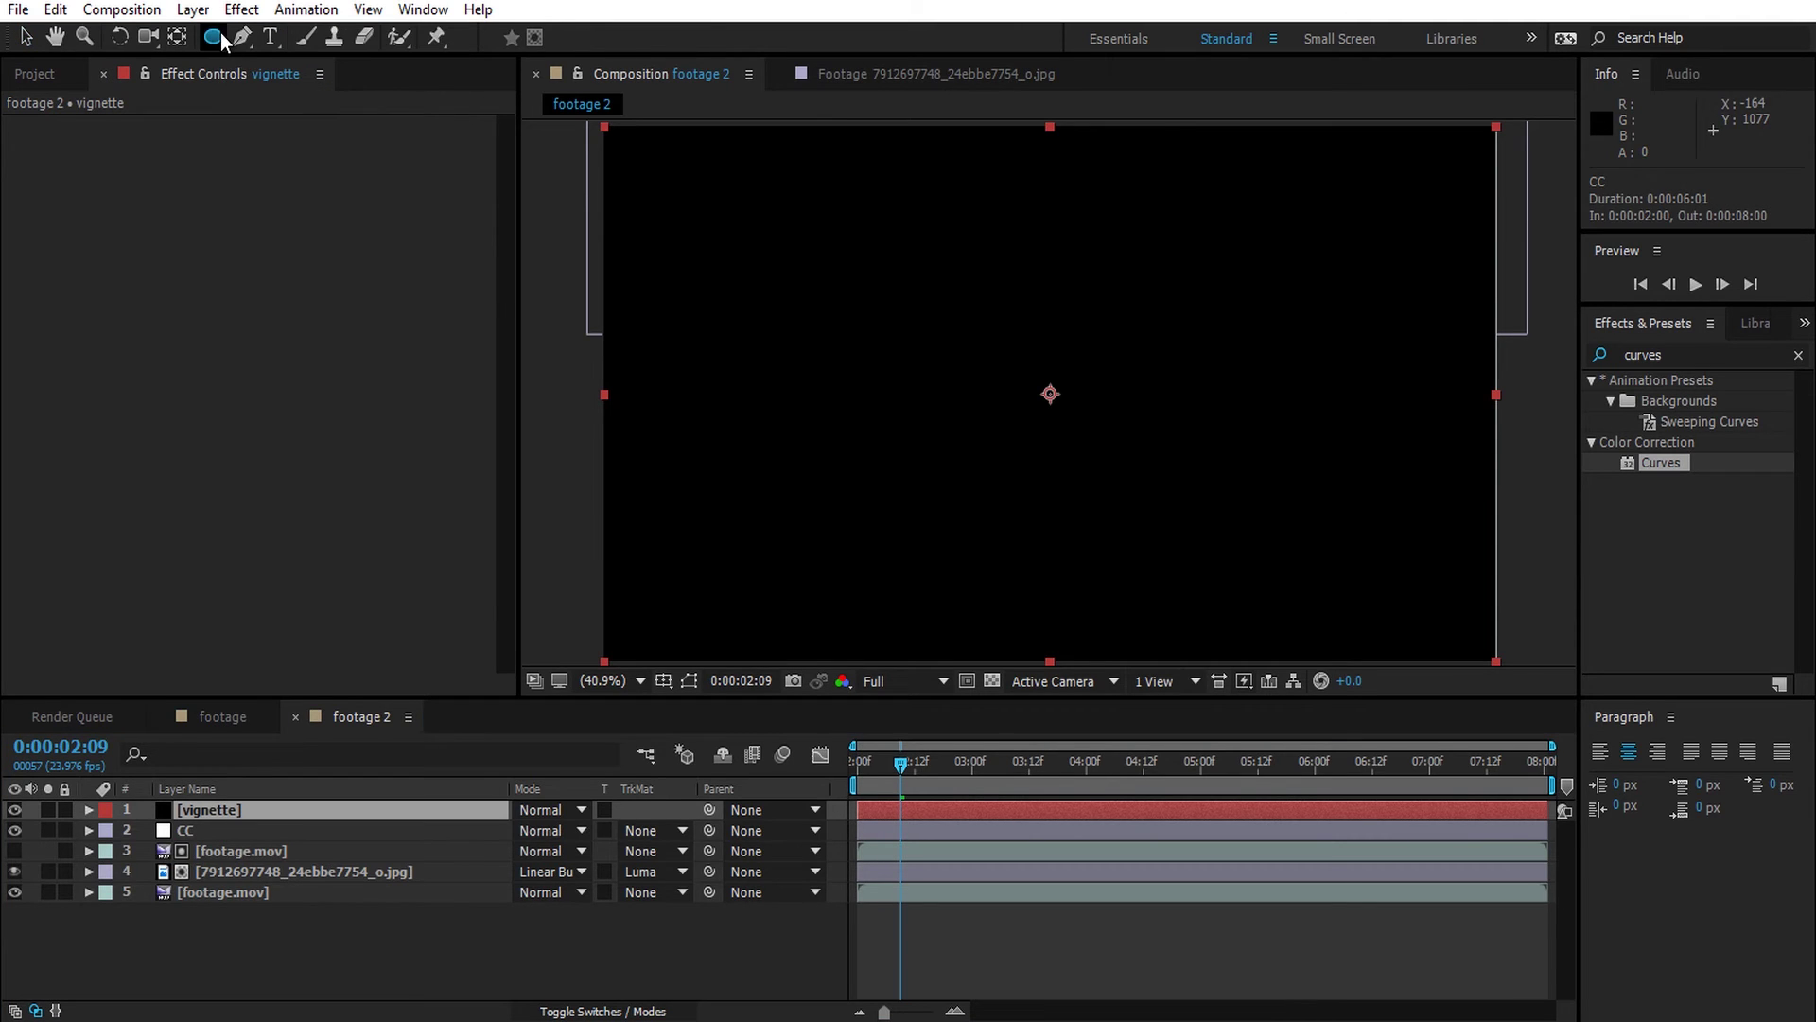
{"action": "double_click", "coordinate": [214, 37]}
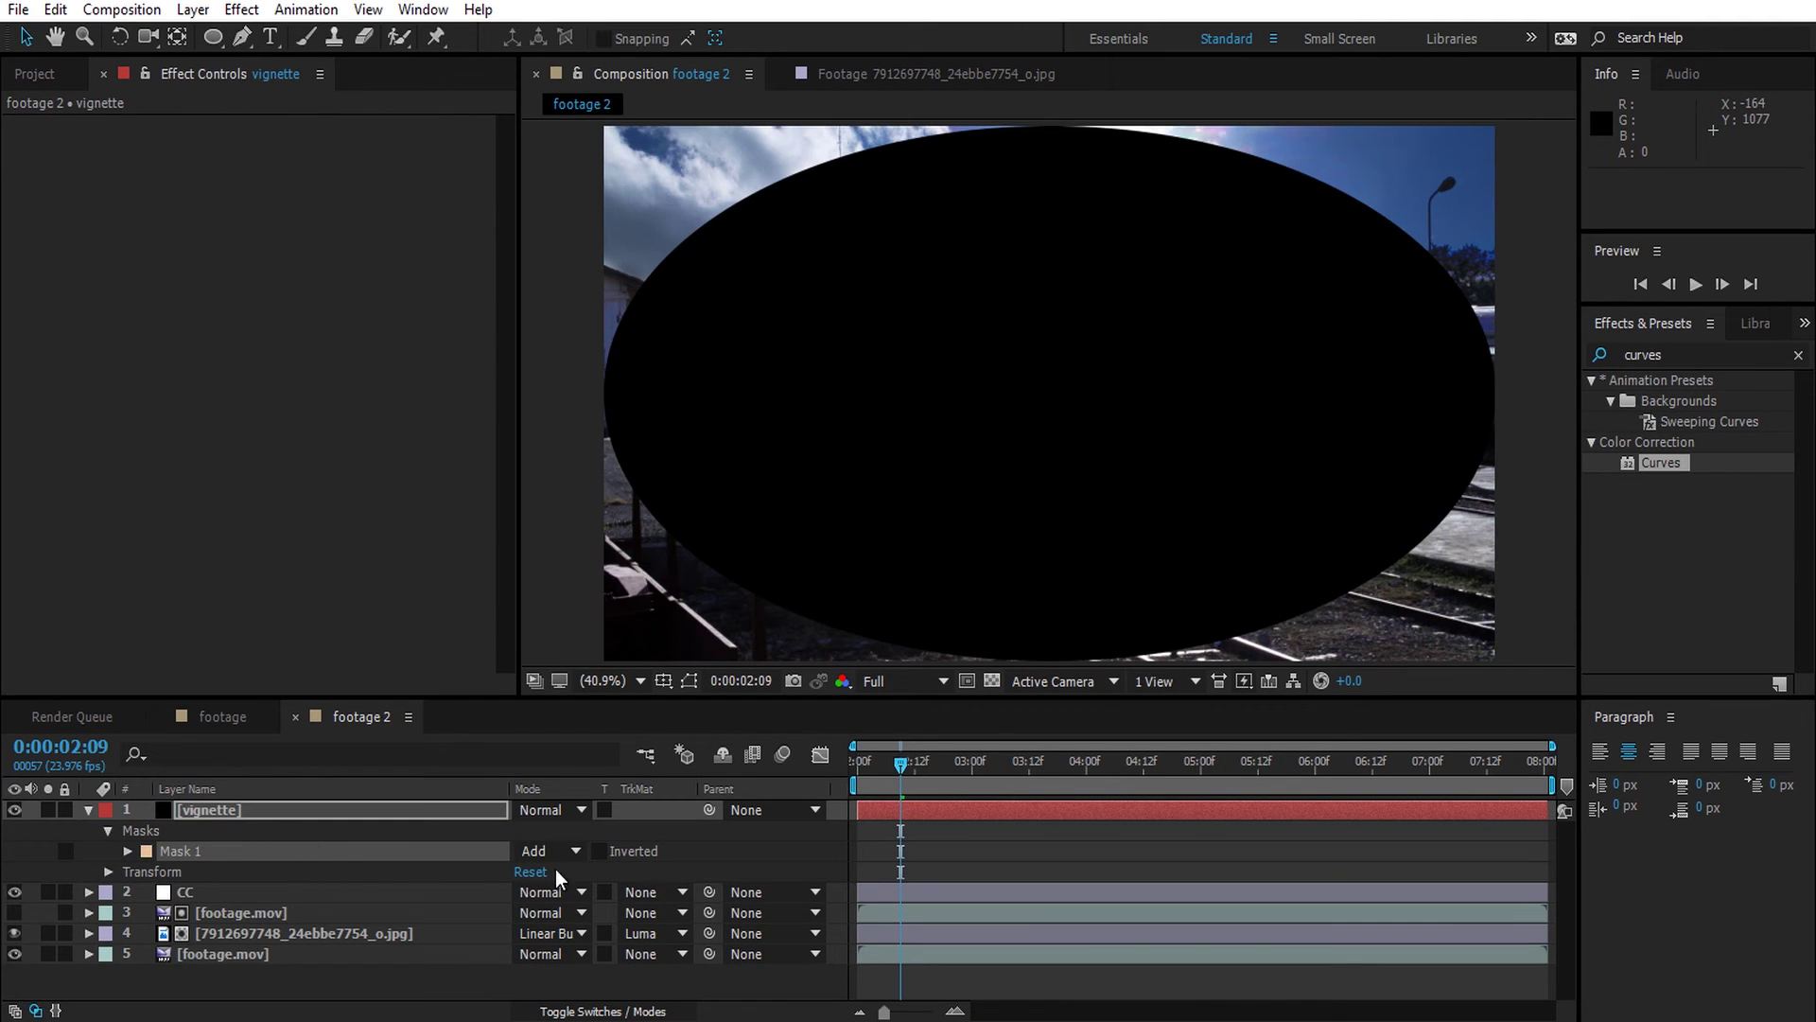
{"action": "left_click", "coordinate": [600, 850]}
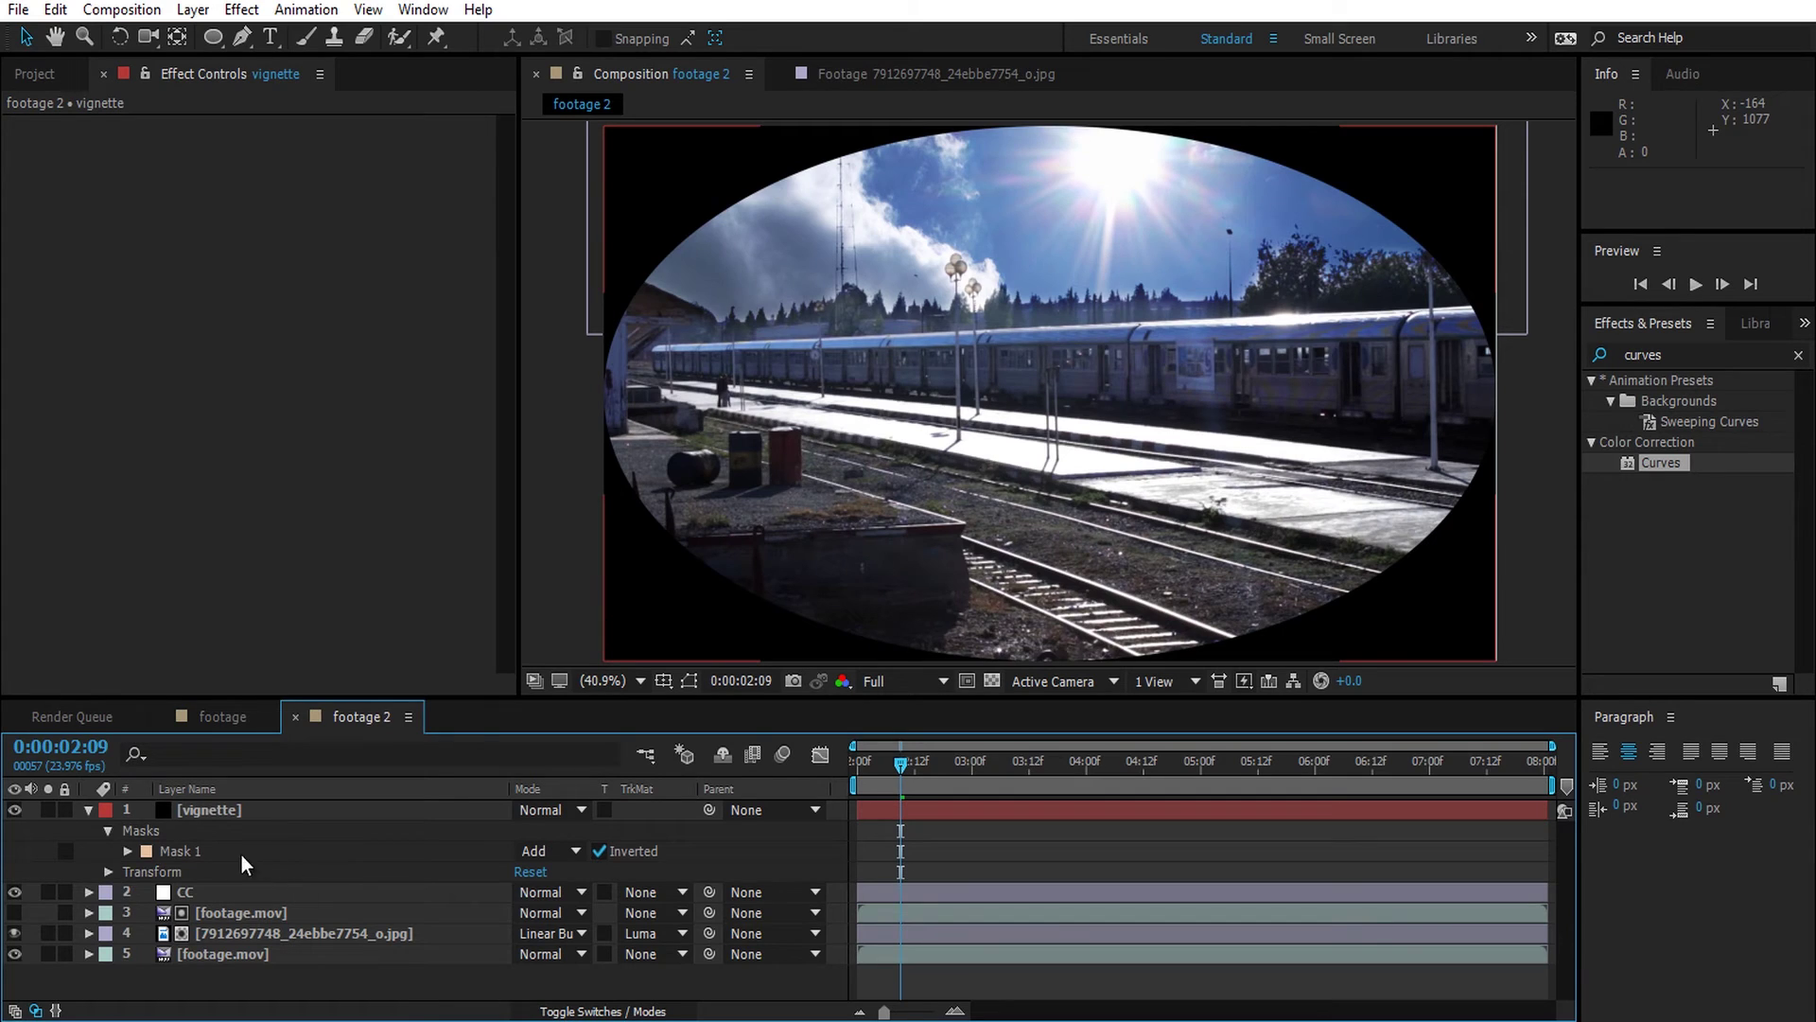
- Set the vignette's Mask 1 to 185 px feather, 156 px expansion and 47% opacity
{"action": "left_click", "coordinate": [128, 851]}
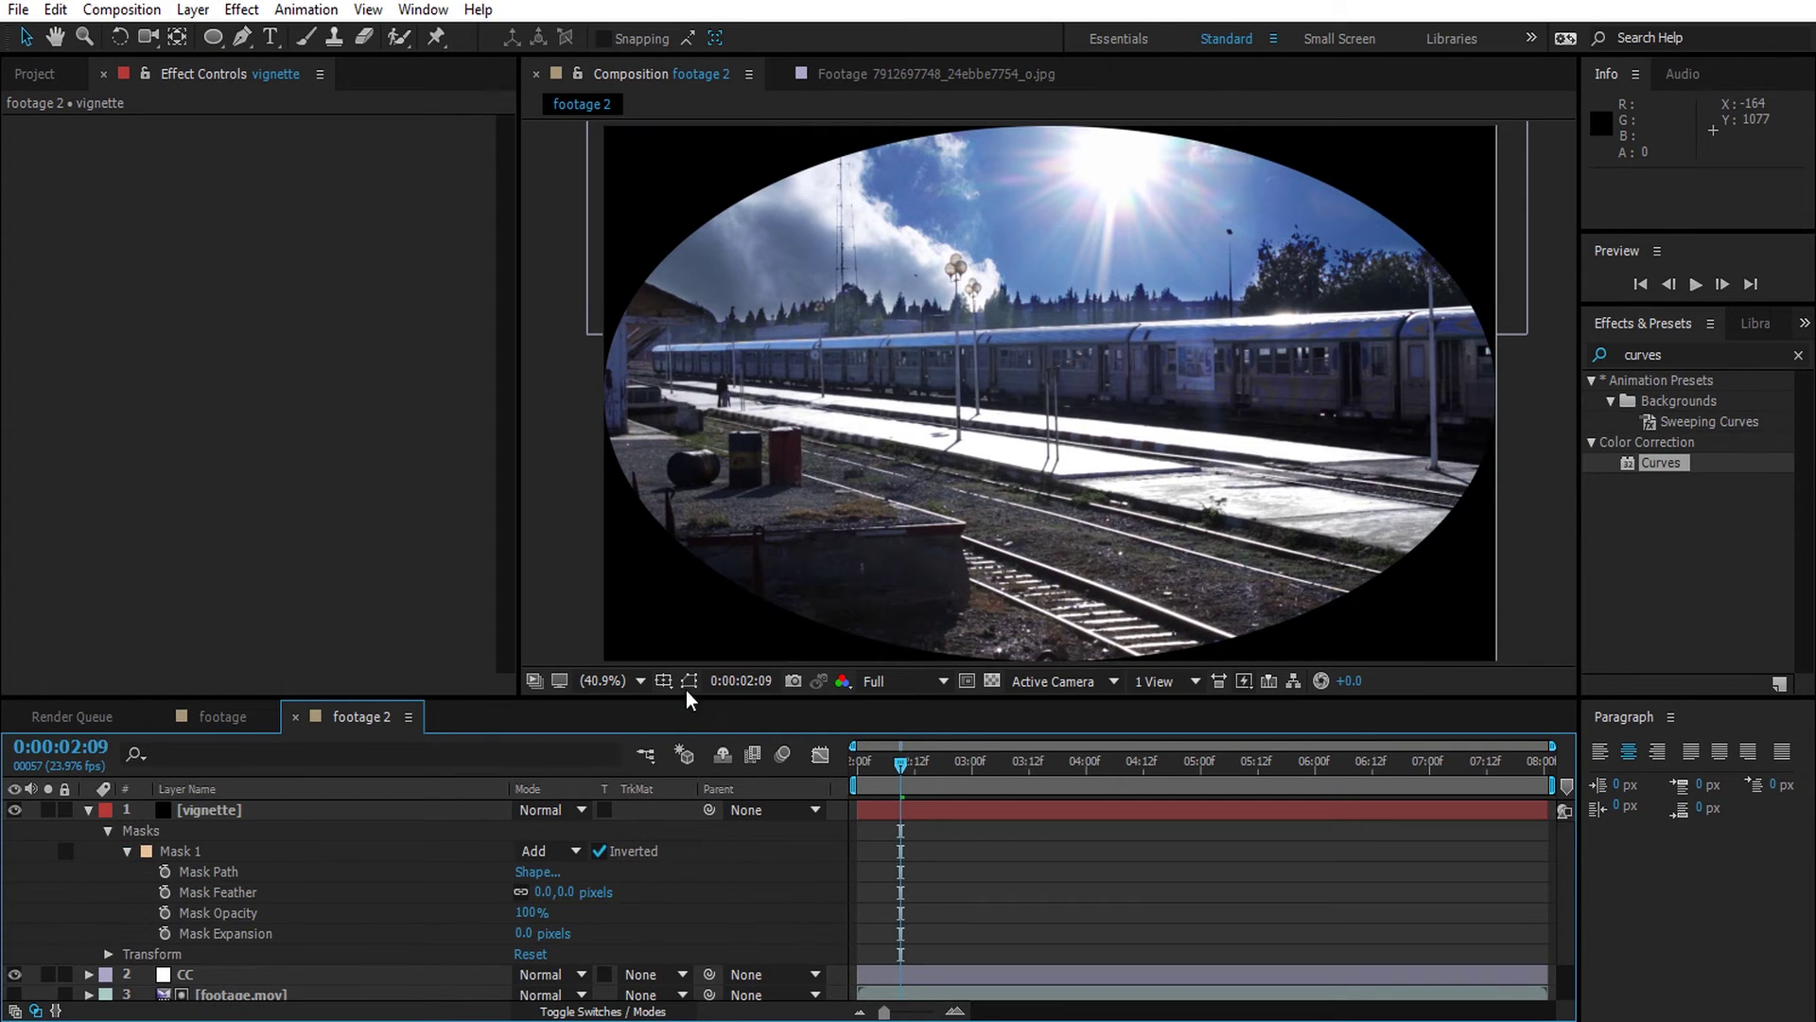
{"action": "left_click_drag", "start_coordinate": [561, 899], "coordinate": [697, 900]}
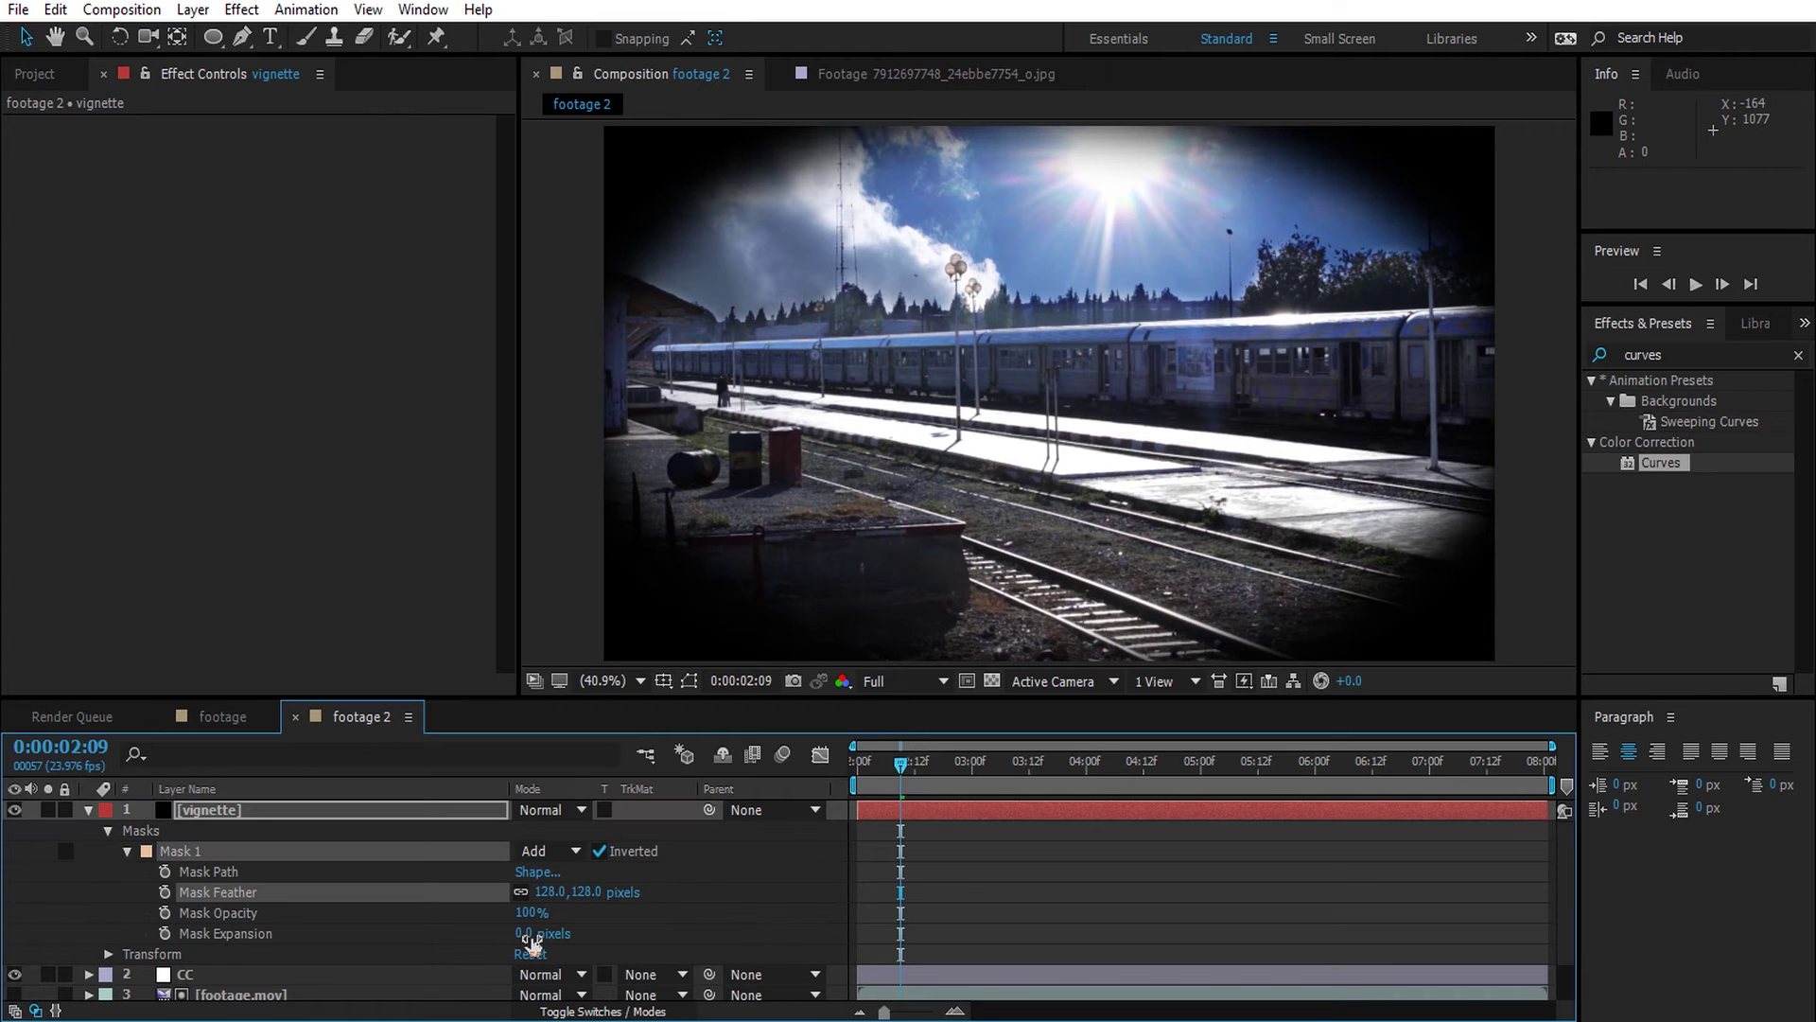
{"action": "left_click_drag", "start_coordinate": [528, 941], "coordinate": [701, 934]}
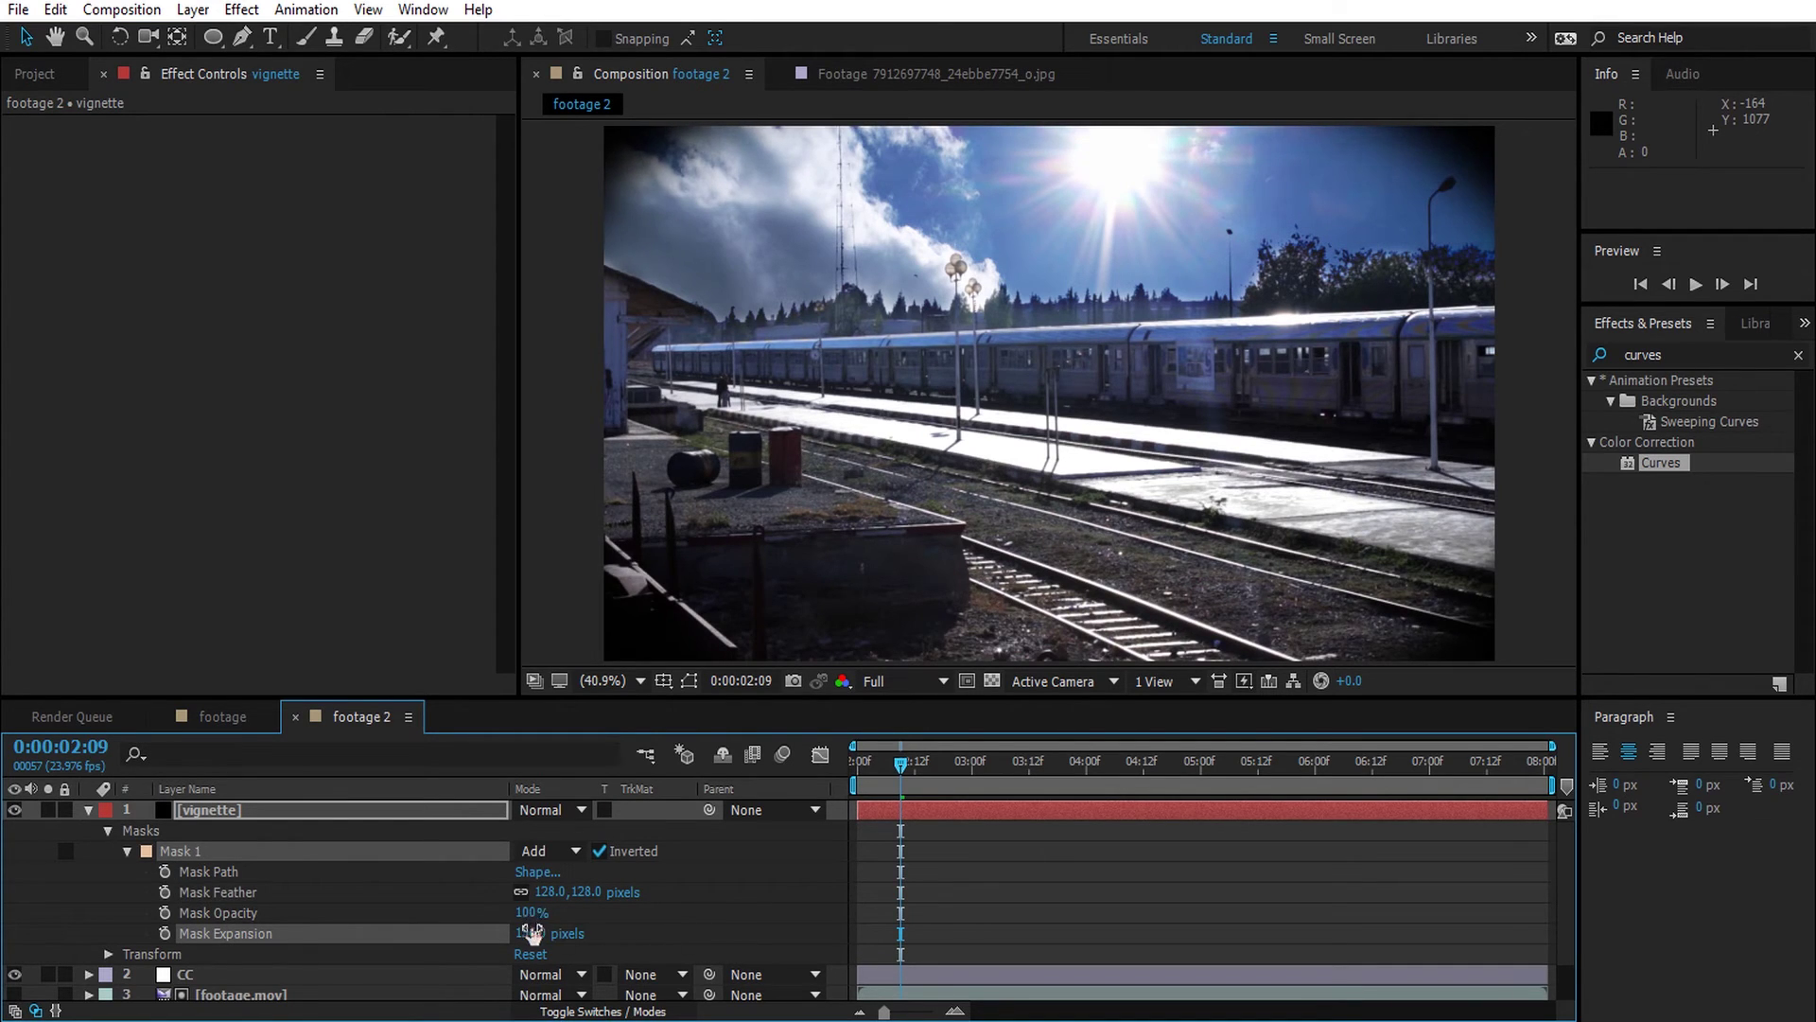
{"action": "left_click_drag", "start_coordinate": [523, 914], "coordinate": [463, 913]}
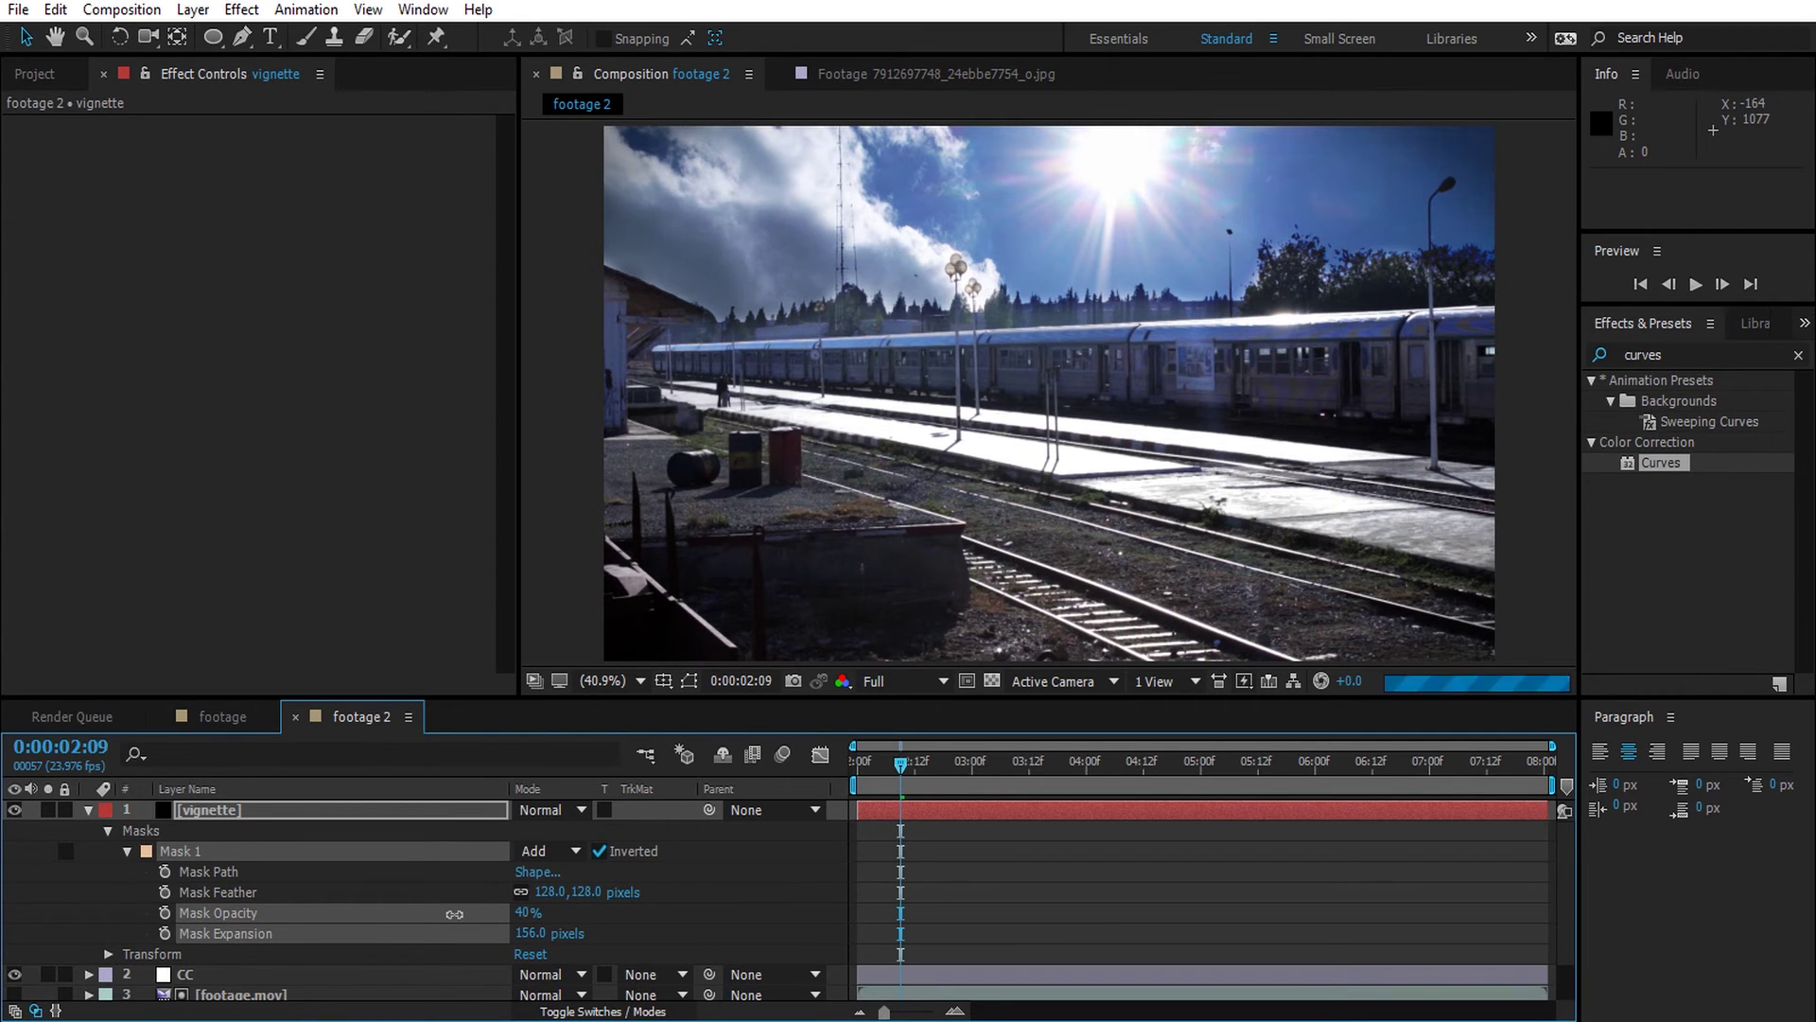
{"action": "left_click", "coordinate": [464, 915]}
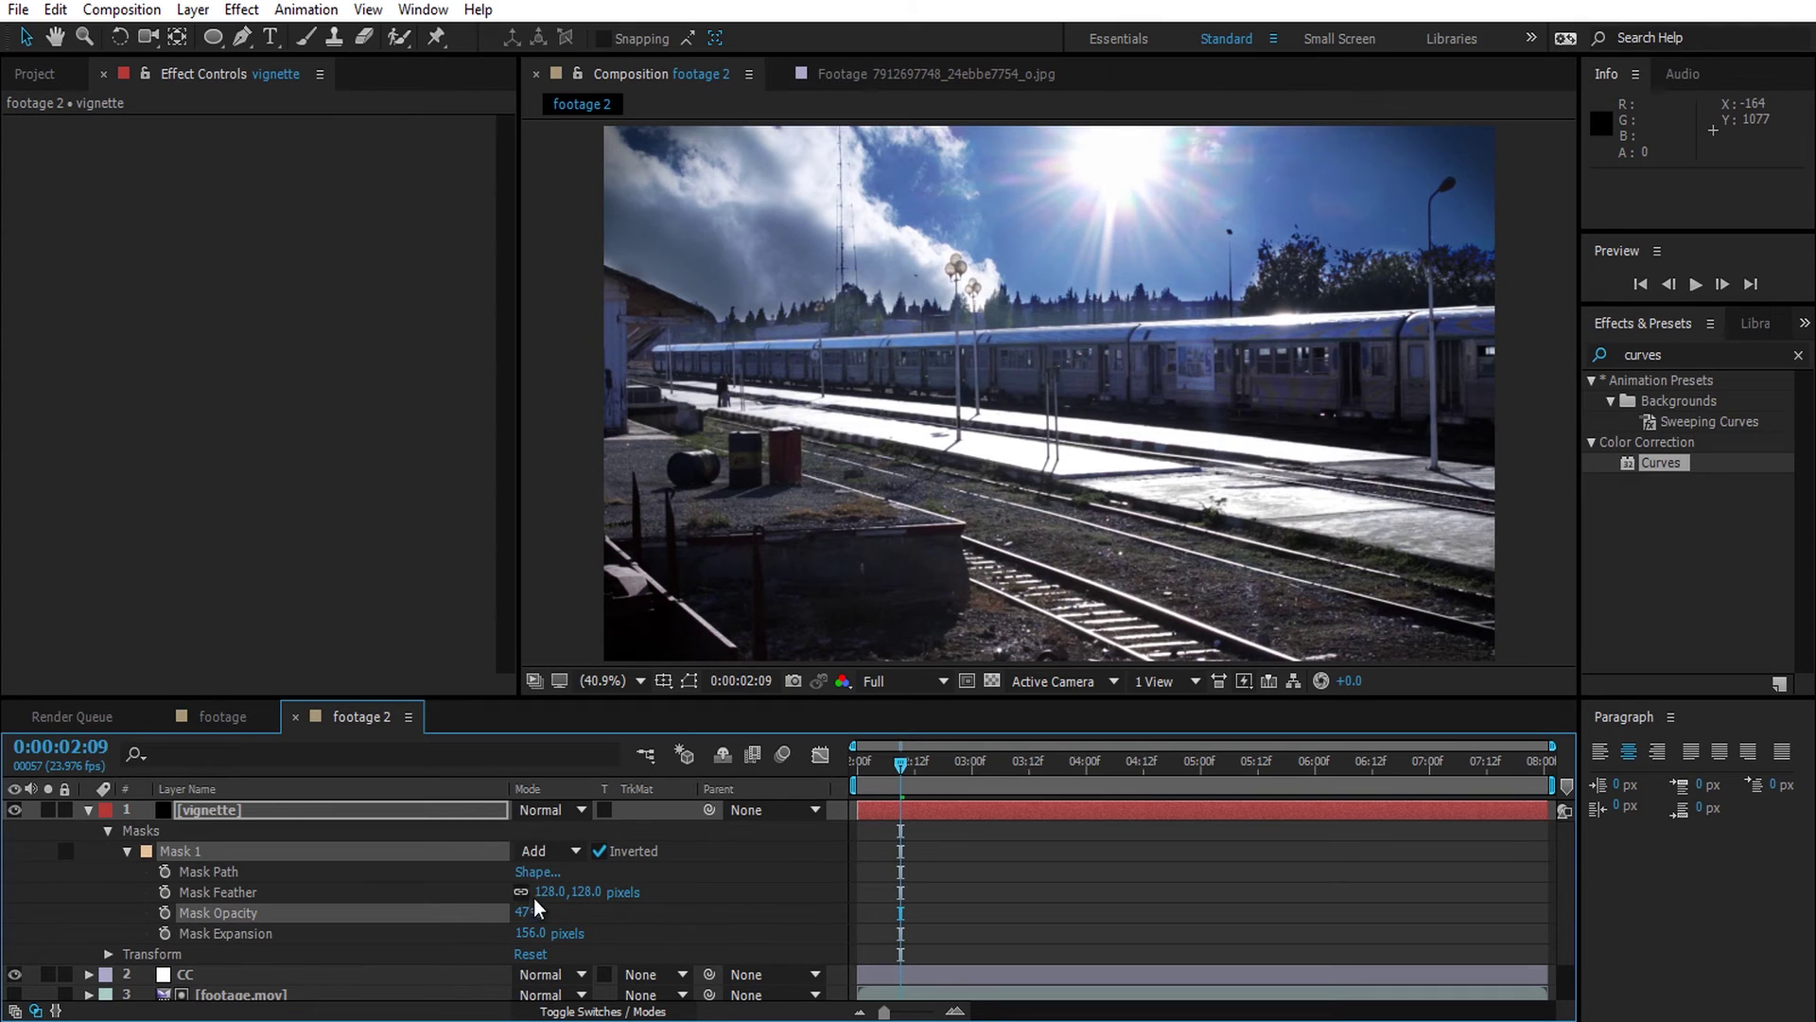
{"action": "left_click_drag", "start_coordinate": [565, 894], "coordinate": [603, 894]}
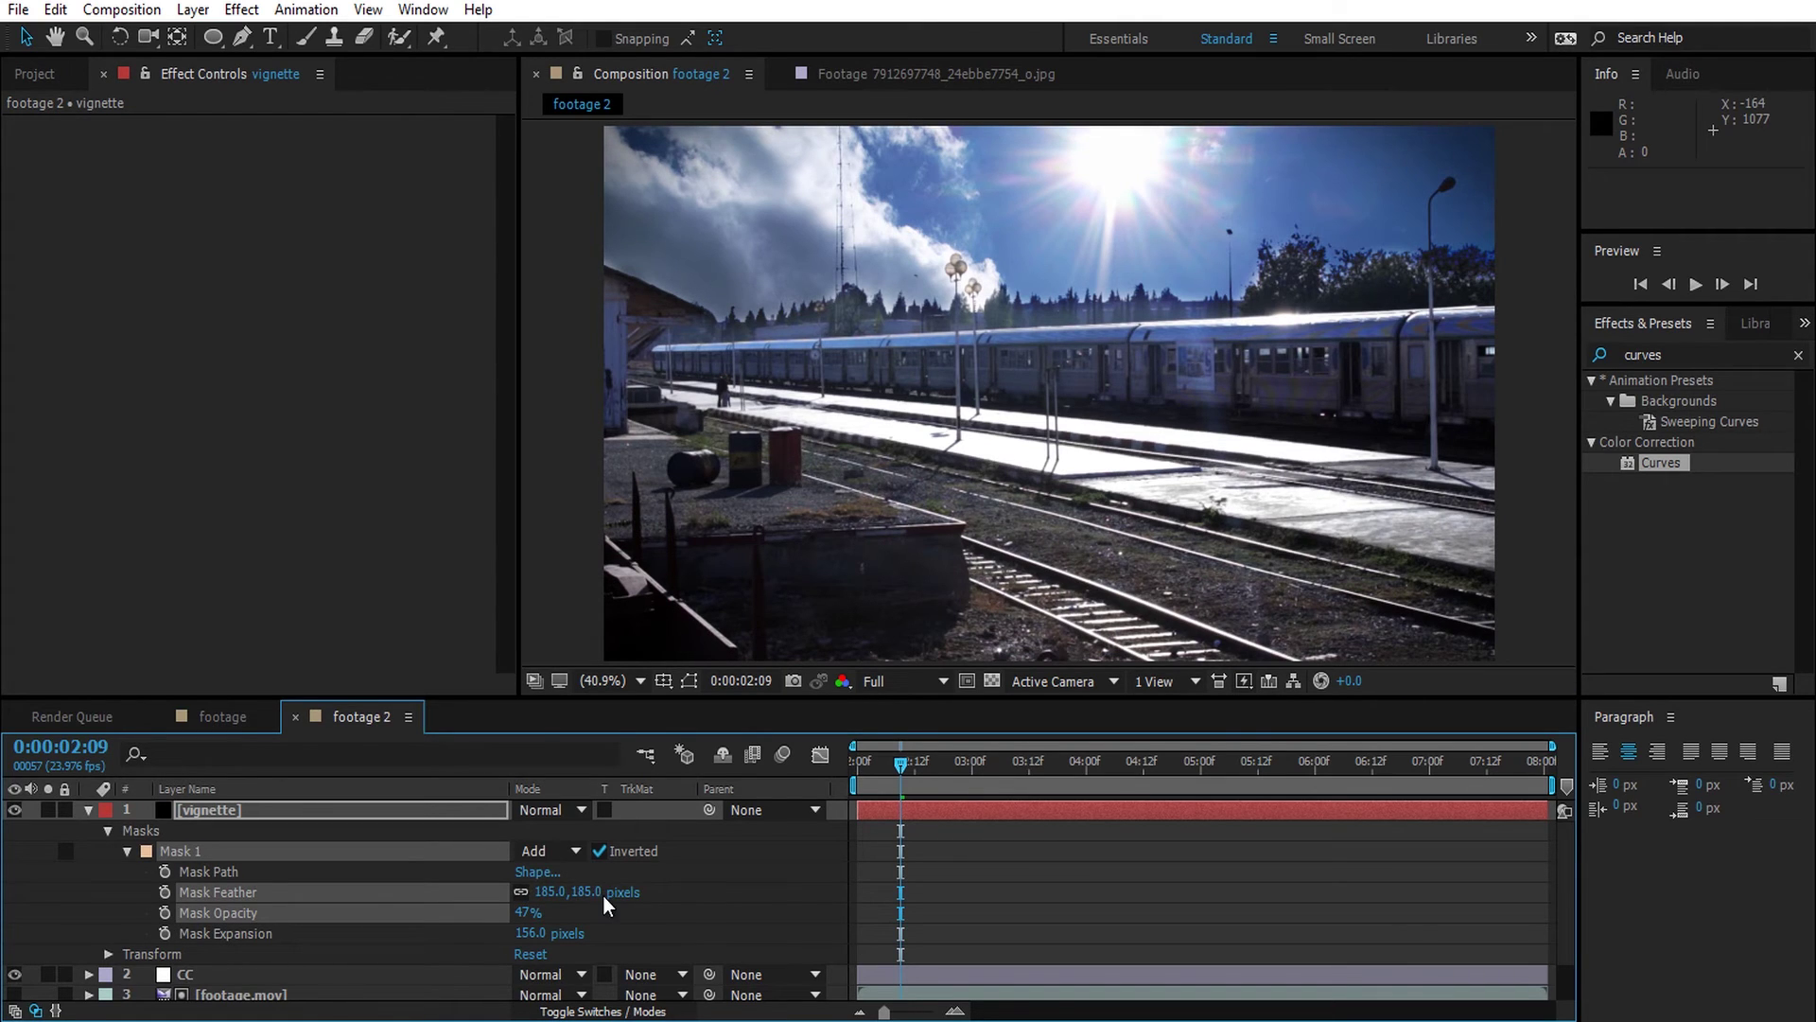
{"action": "left_click", "coordinate": [478, 894]}
{"action": "left_click", "coordinate": [89, 811]}
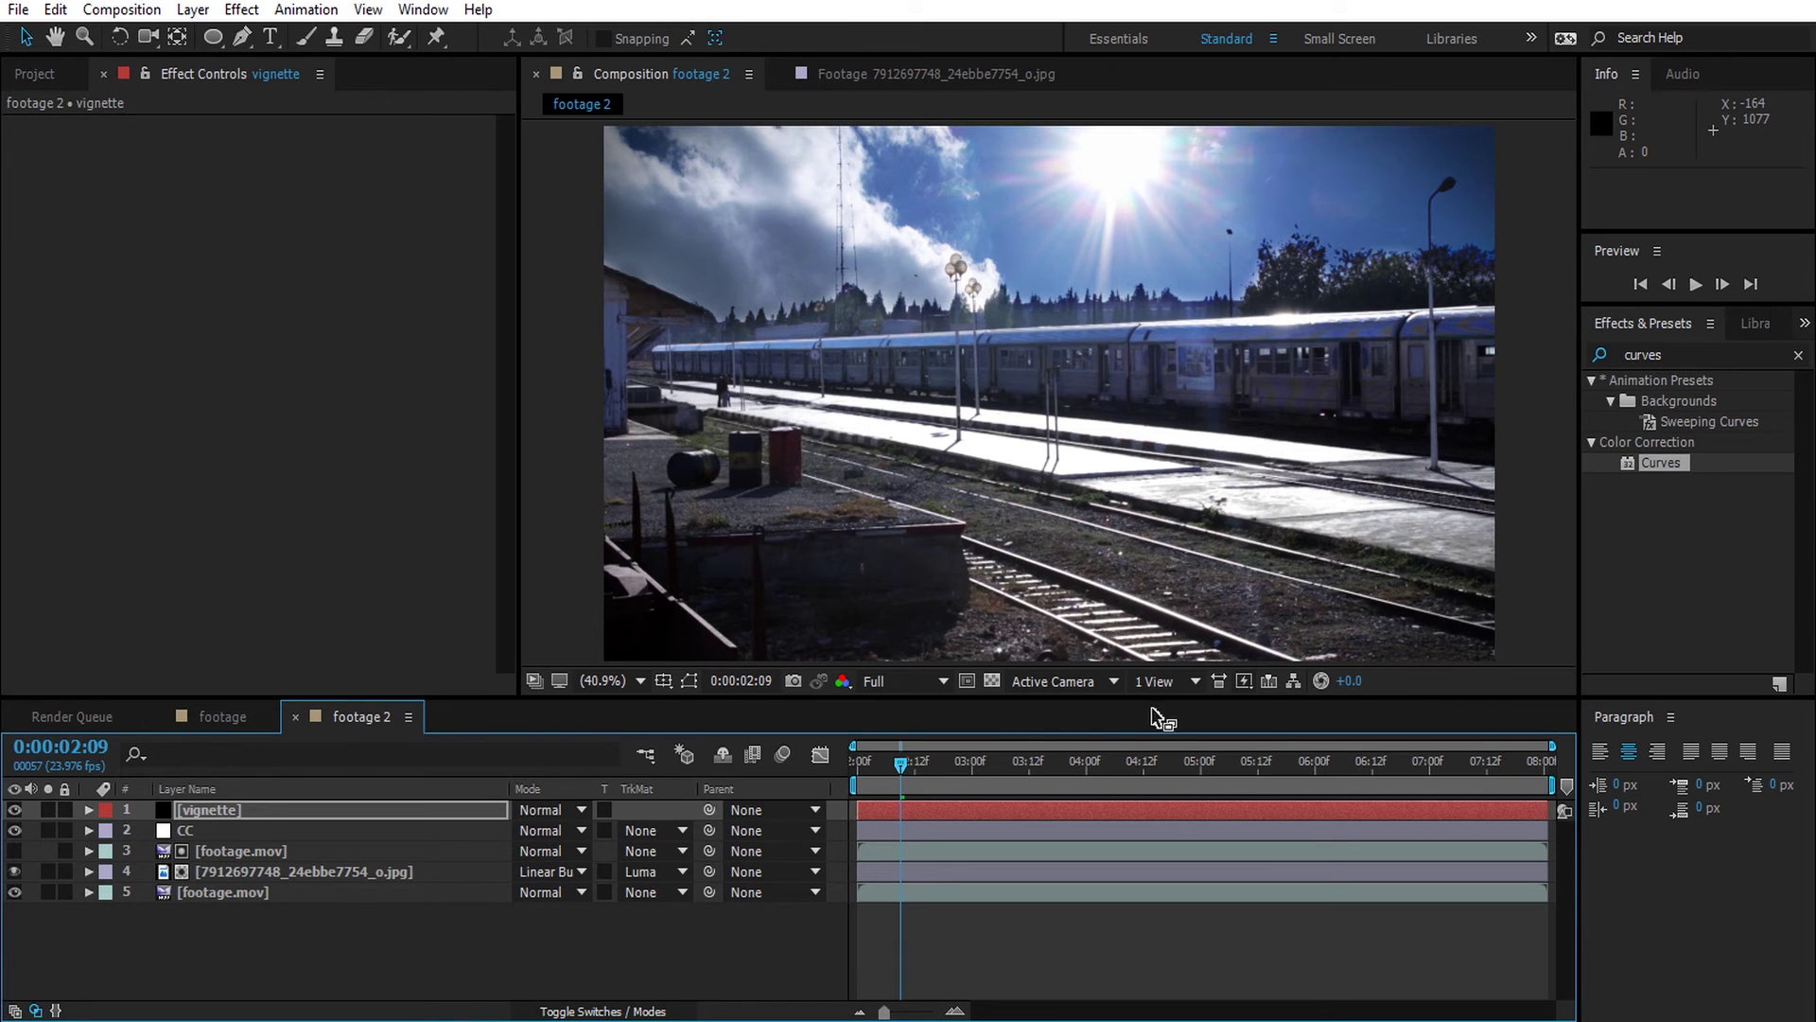
{"action": "left_click_drag", "start_coordinate": [865, 768], "coordinate": [836, 768]}
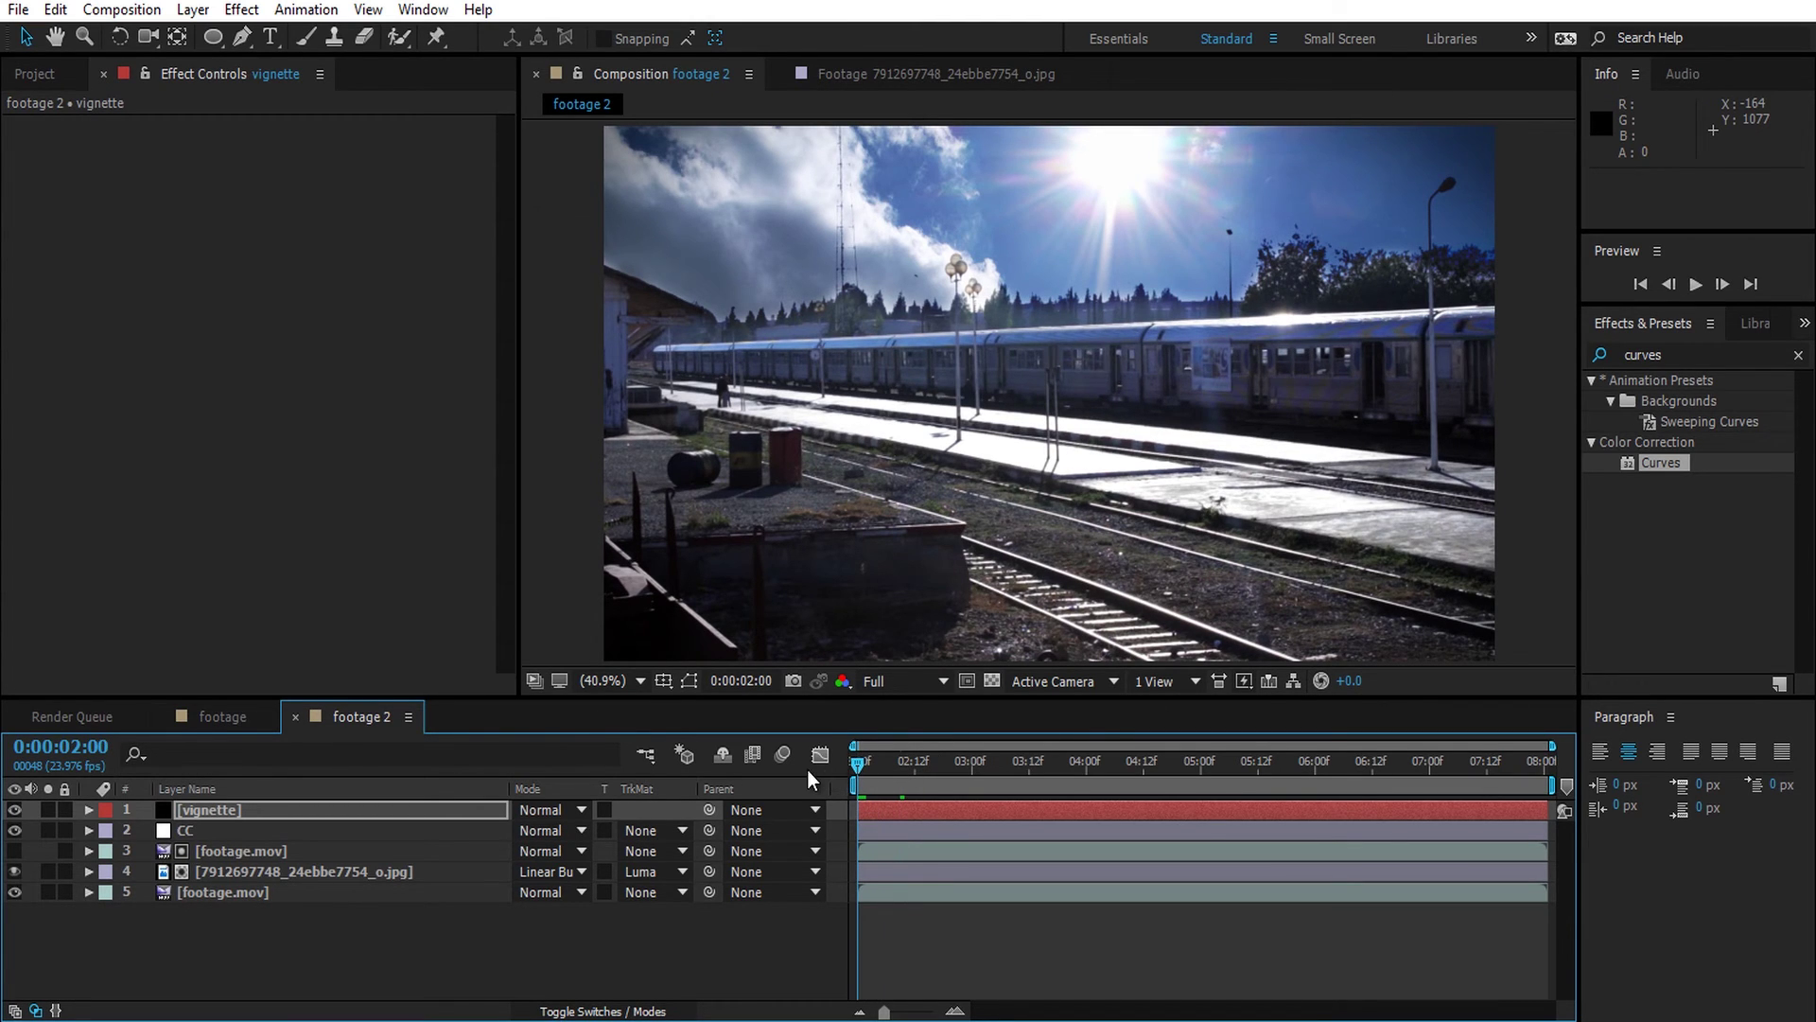
{"action": "key", "text": "space"}
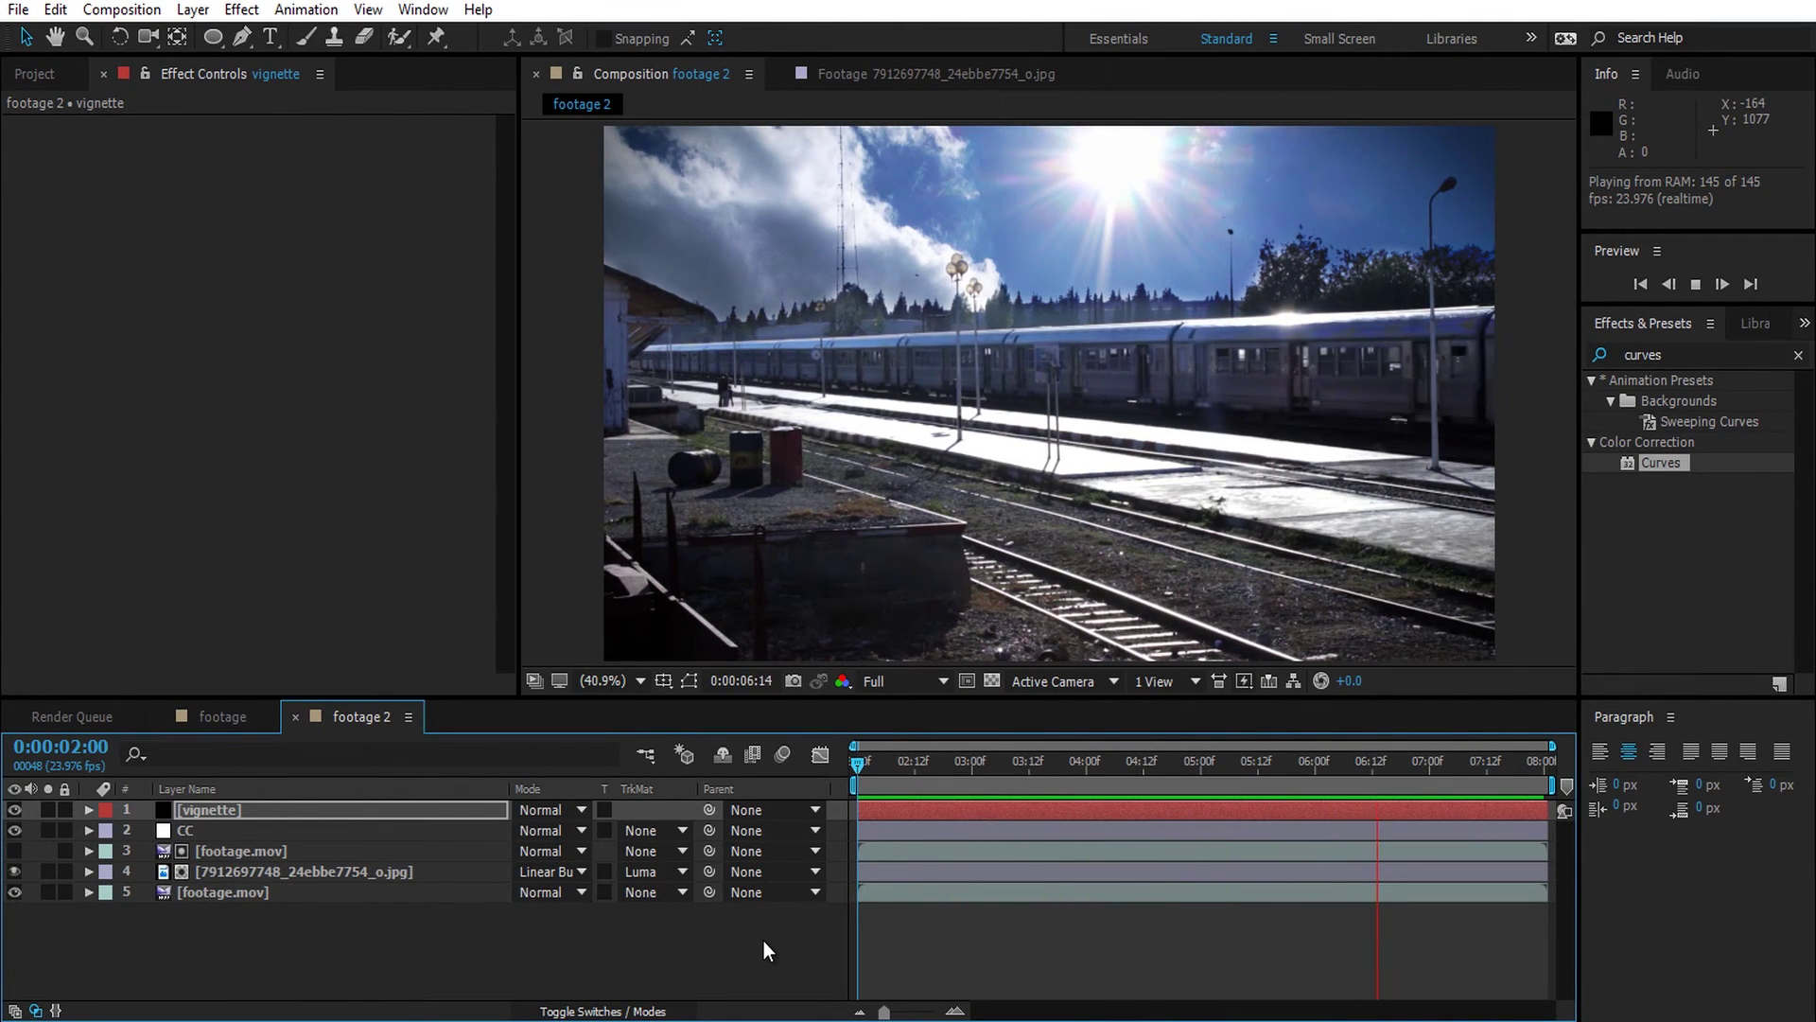
{"action": "key", "text": "space"}
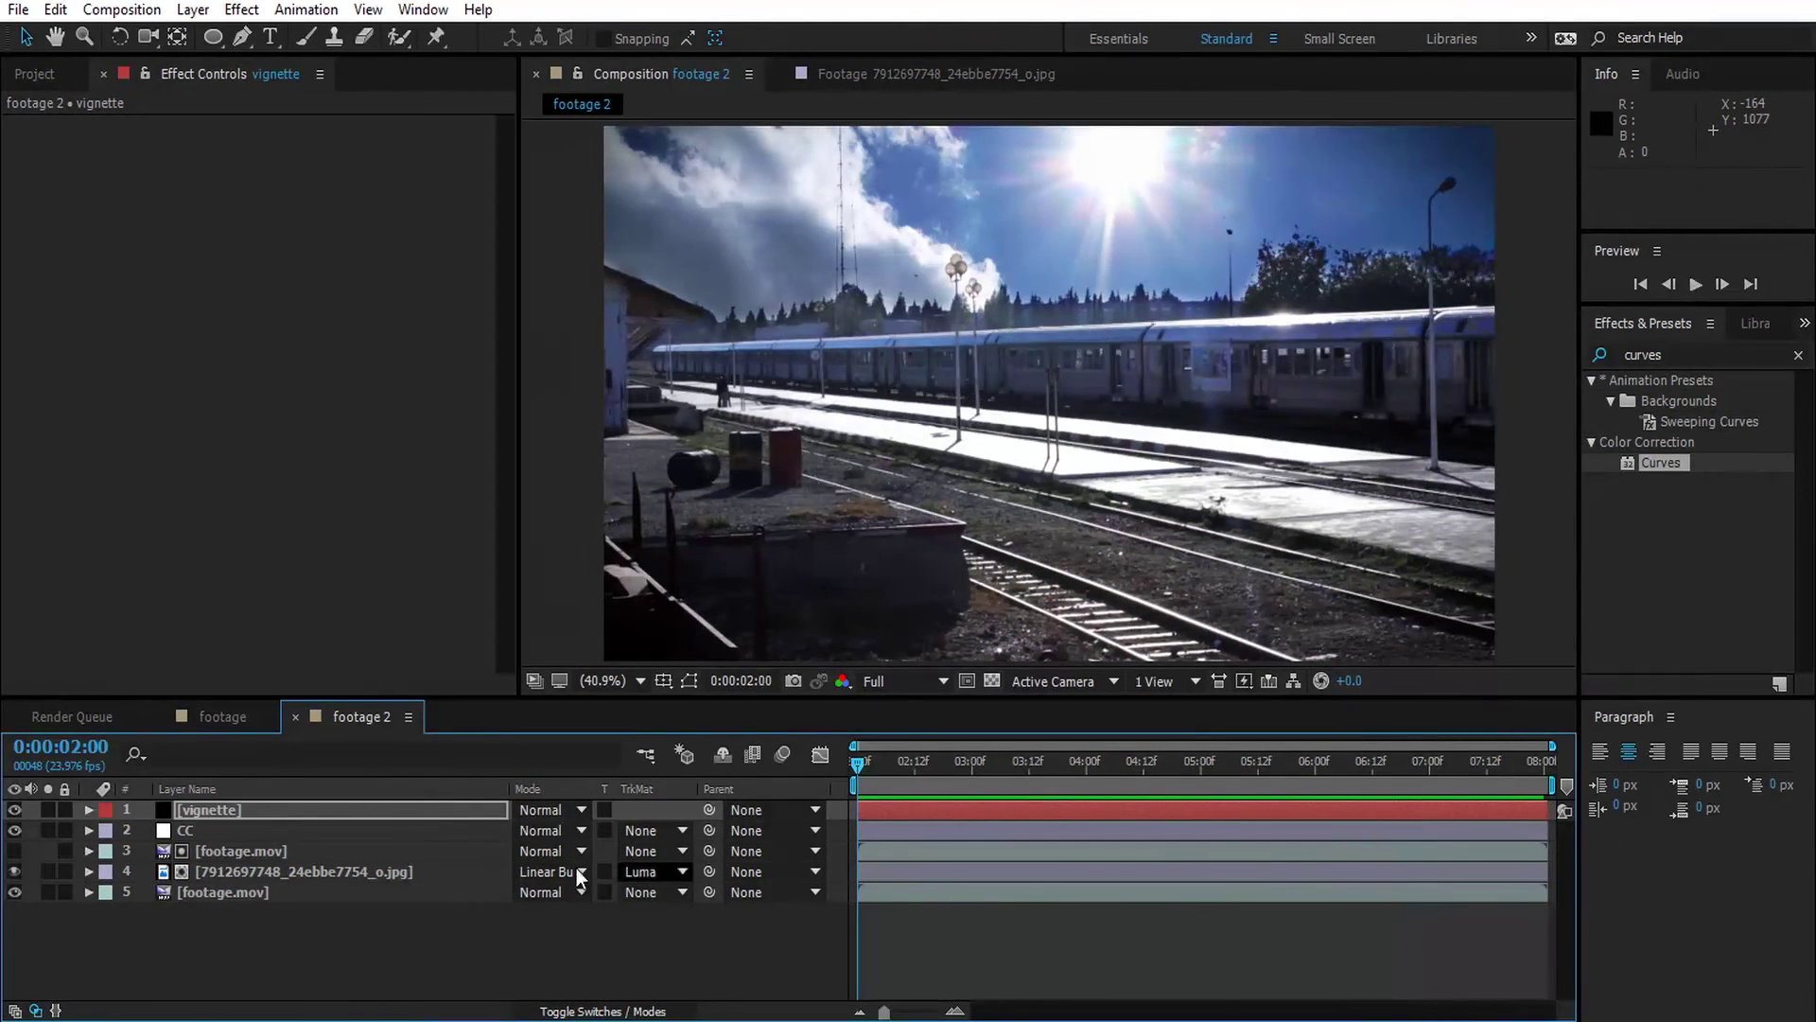
{"action": "left_click", "coordinate": [278, 871]}
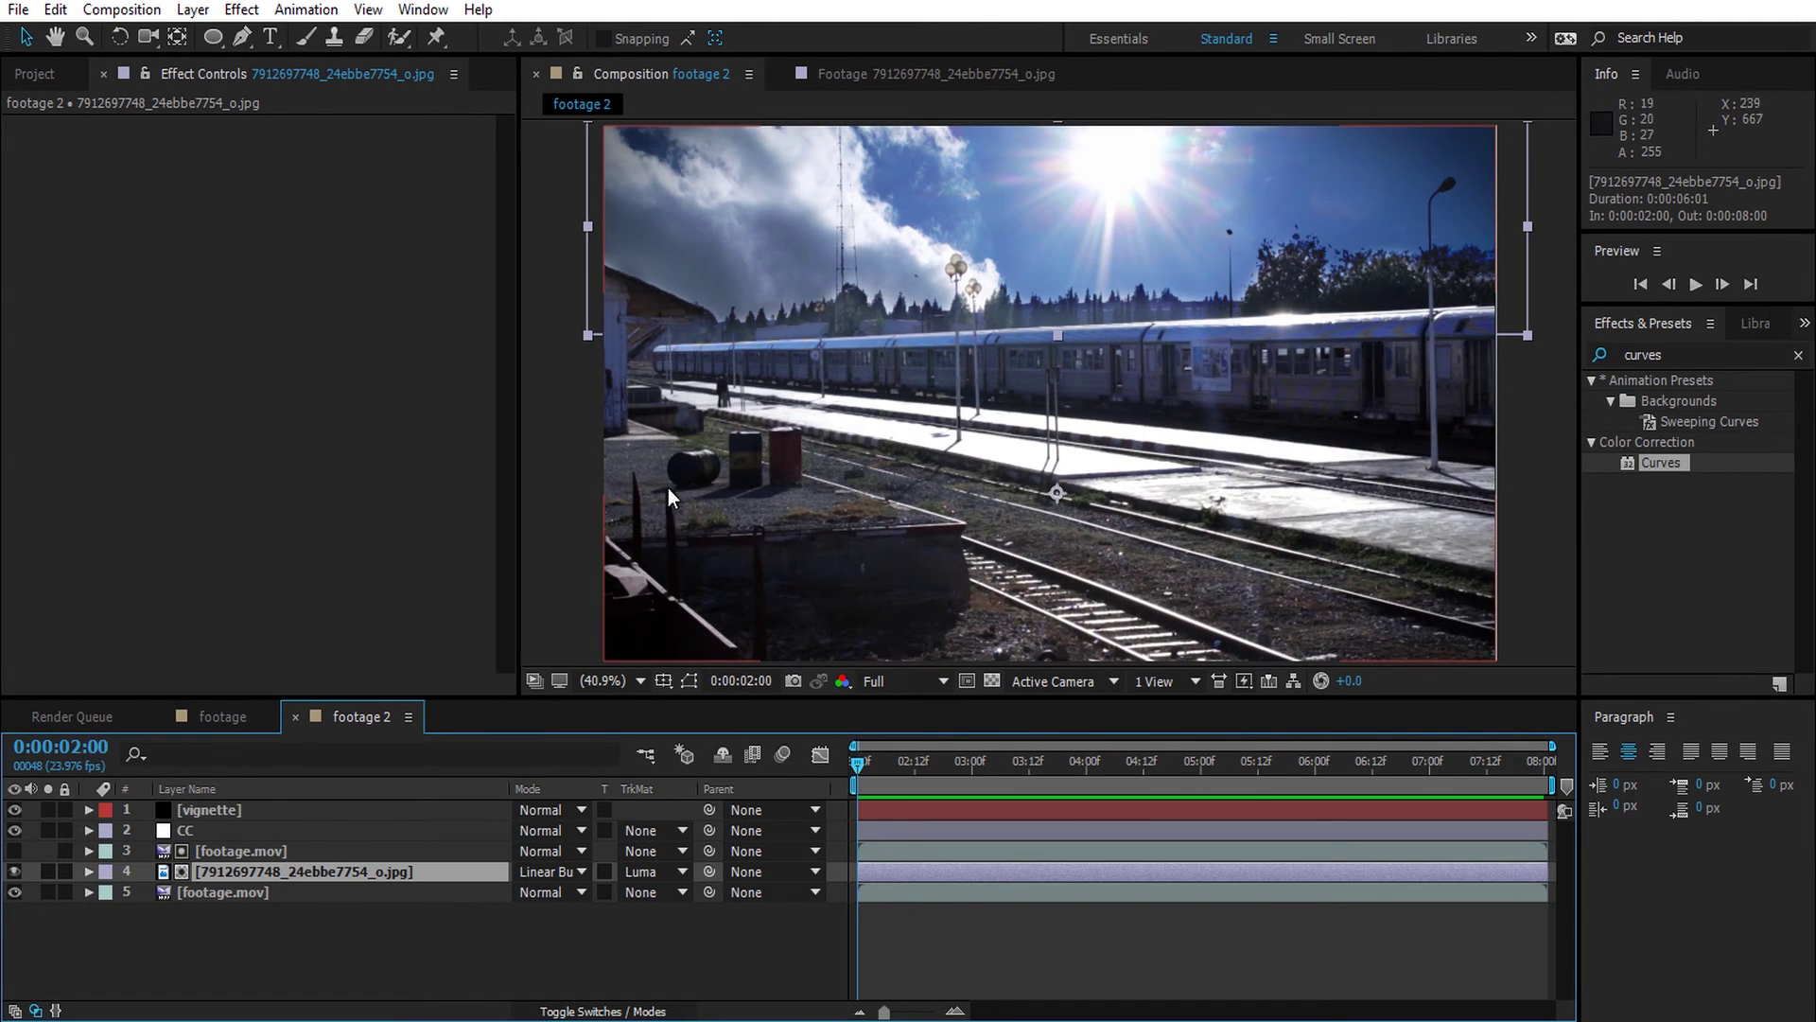
- Nudge the two vertices at the right end of the sky mask
{"action": "left_click", "coordinate": [689, 689]}
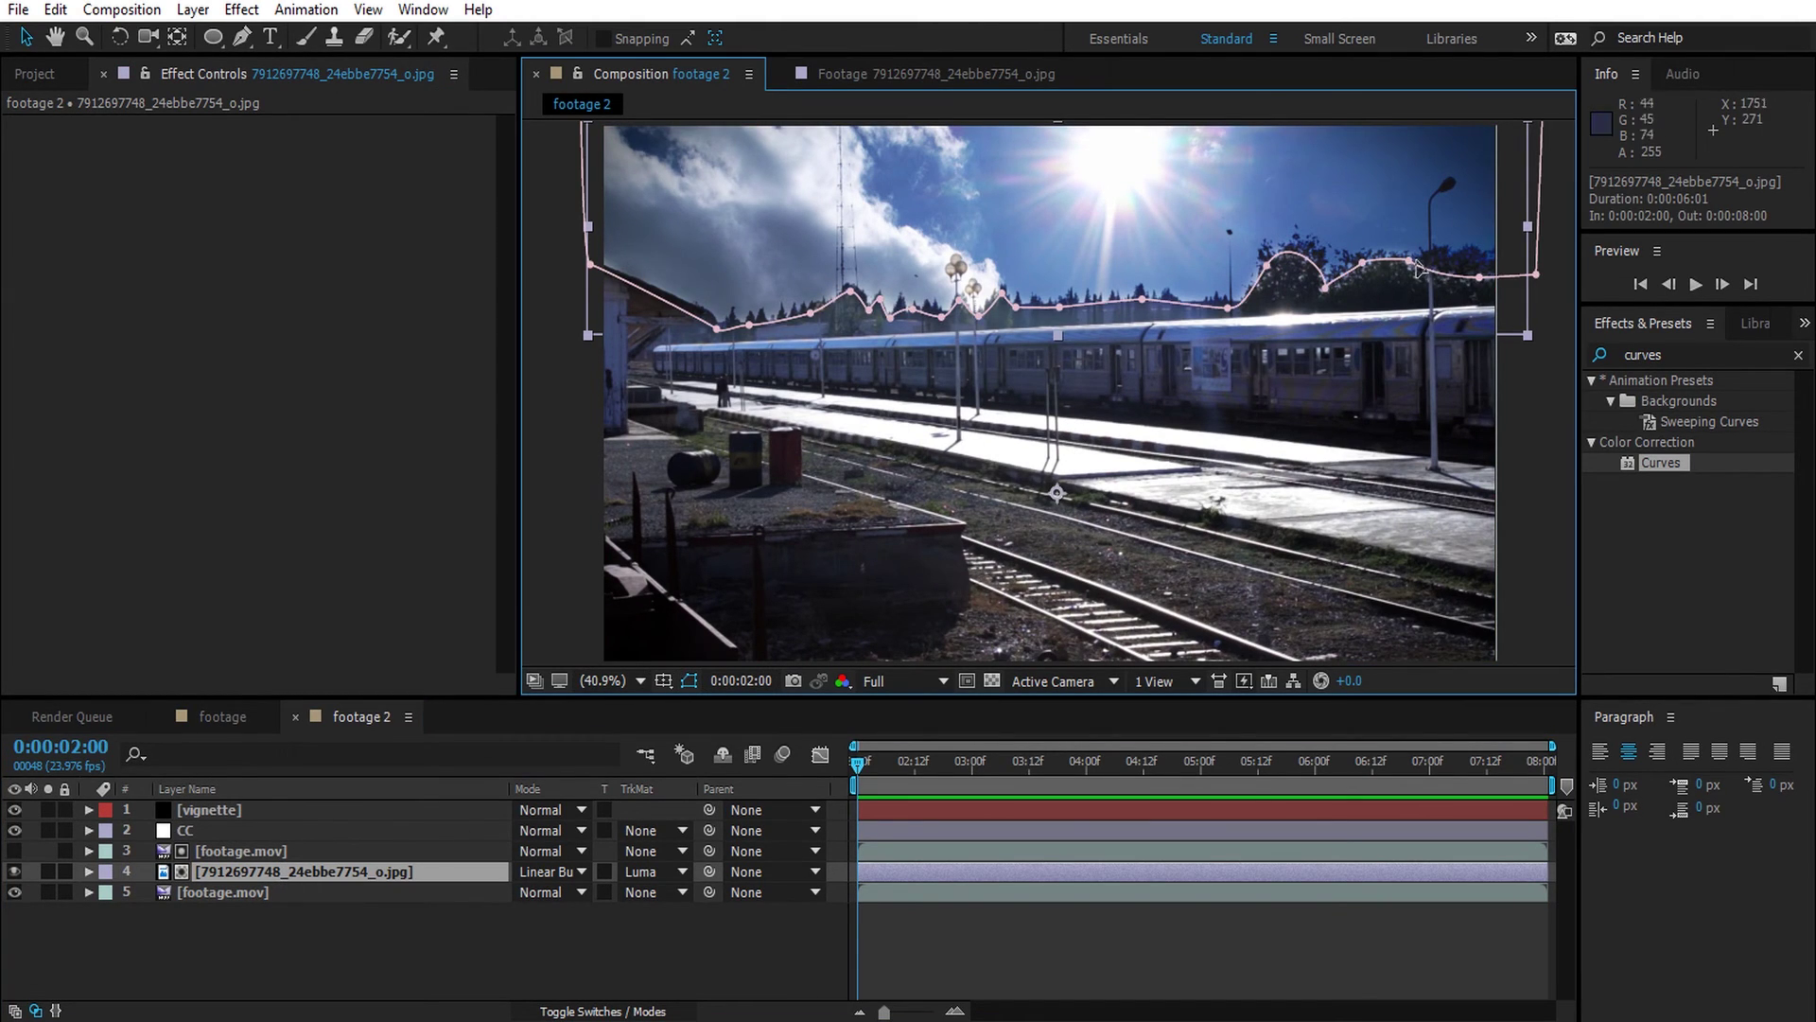
{"action": "left_click", "coordinate": [692, 683]}
{"action": "left_click", "coordinate": [693, 683]}
{"action": "left_click", "coordinate": [1412, 272]}
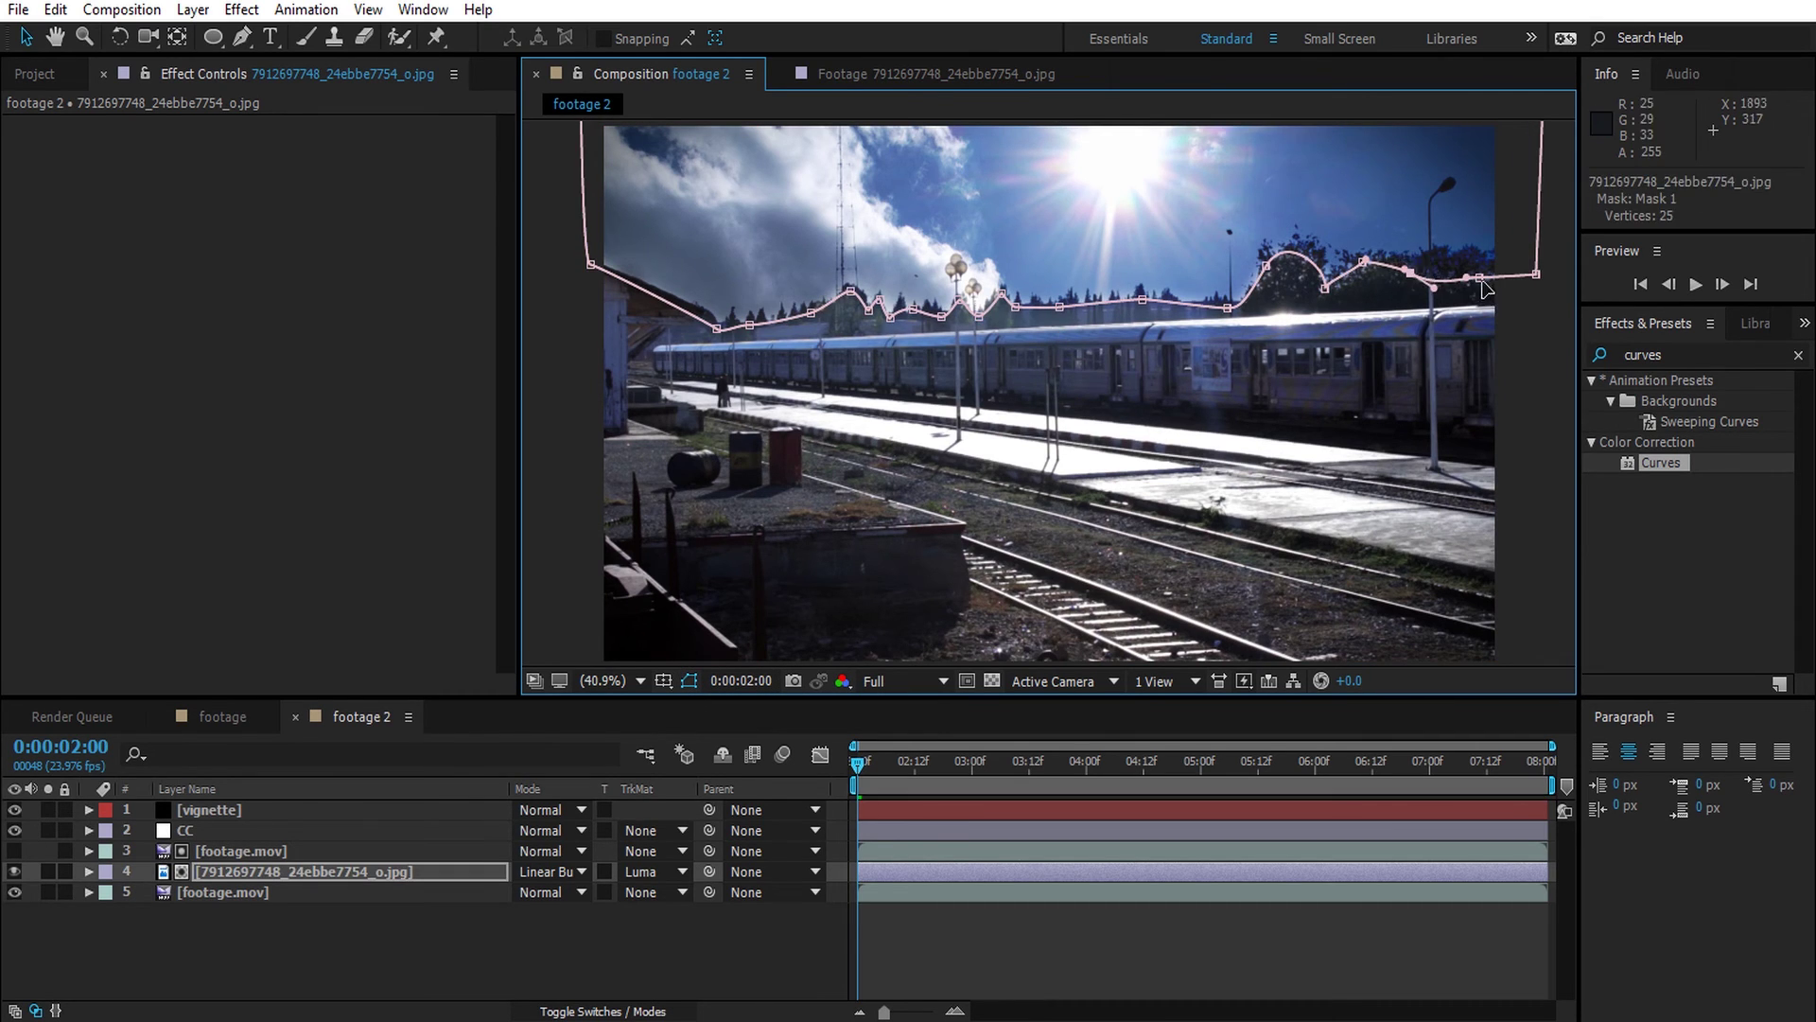
{"action": "left_click_drag", "start_coordinate": [1481, 278], "coordinate": [1489, 283]}
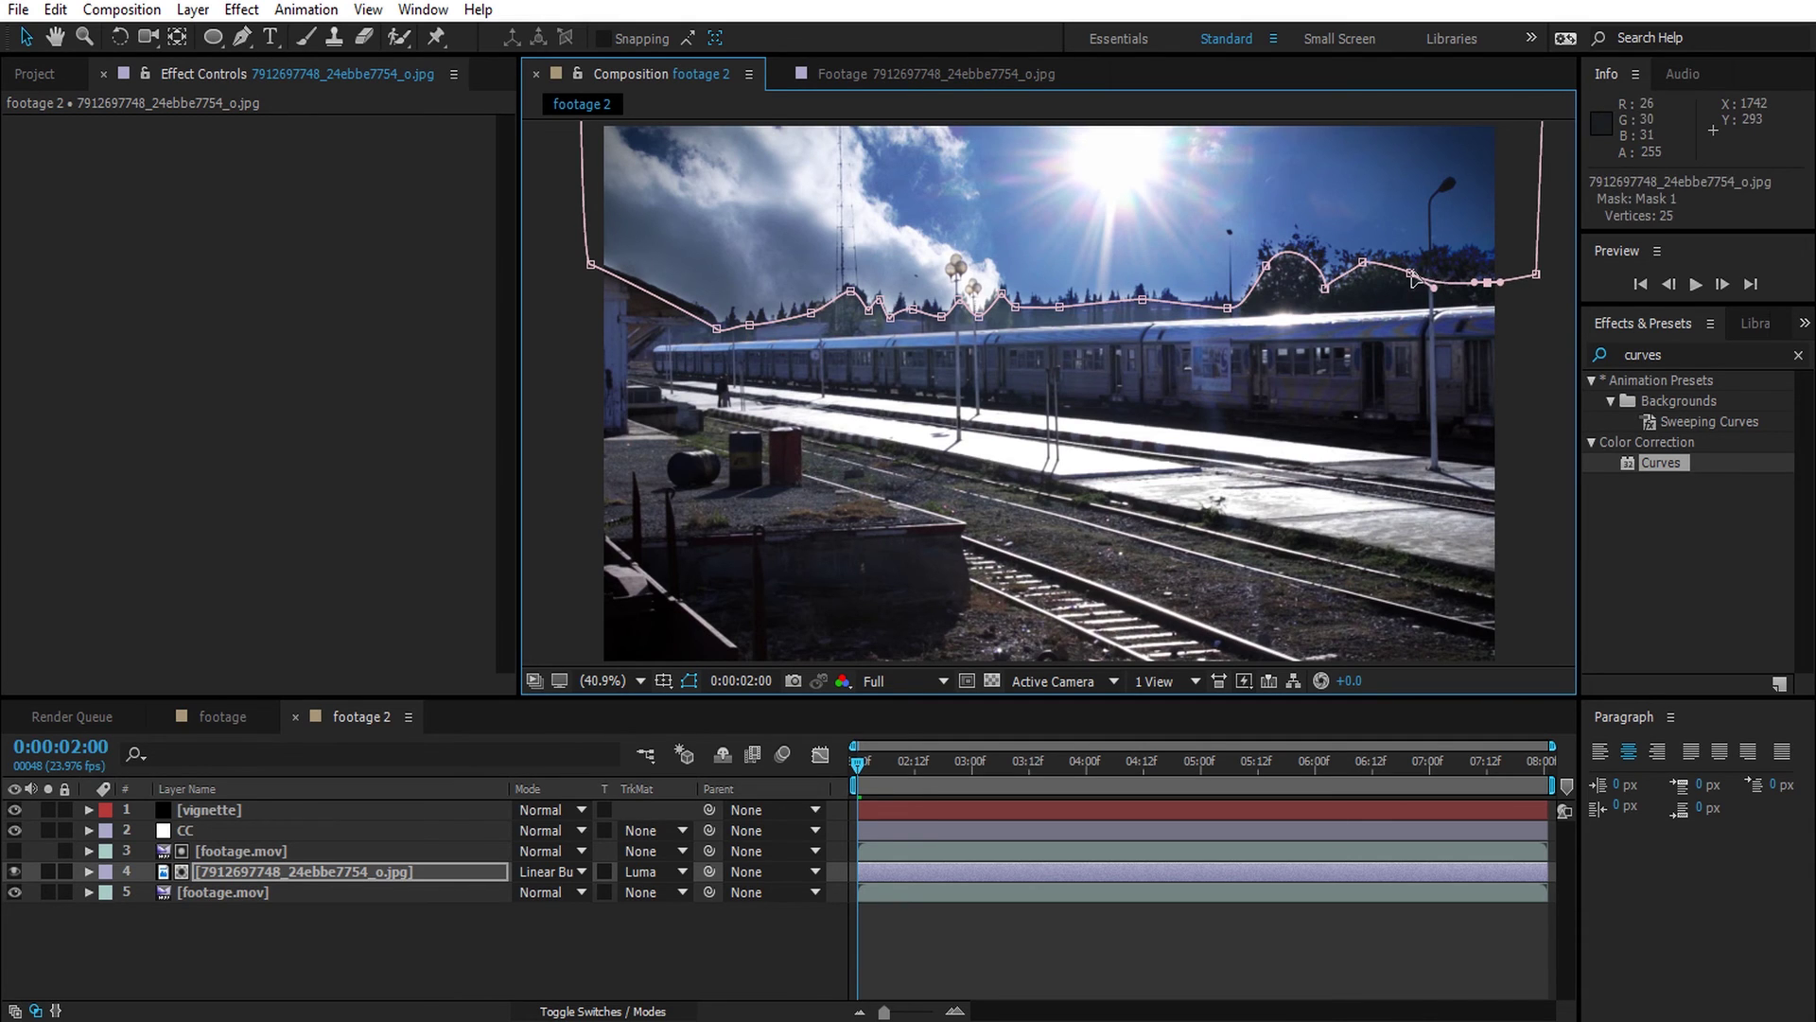
- Set the sky layer's Mask 1 feather to 117 px and expansion to 16 px
{"action": "left_click", "coordinate": [88, 870]}
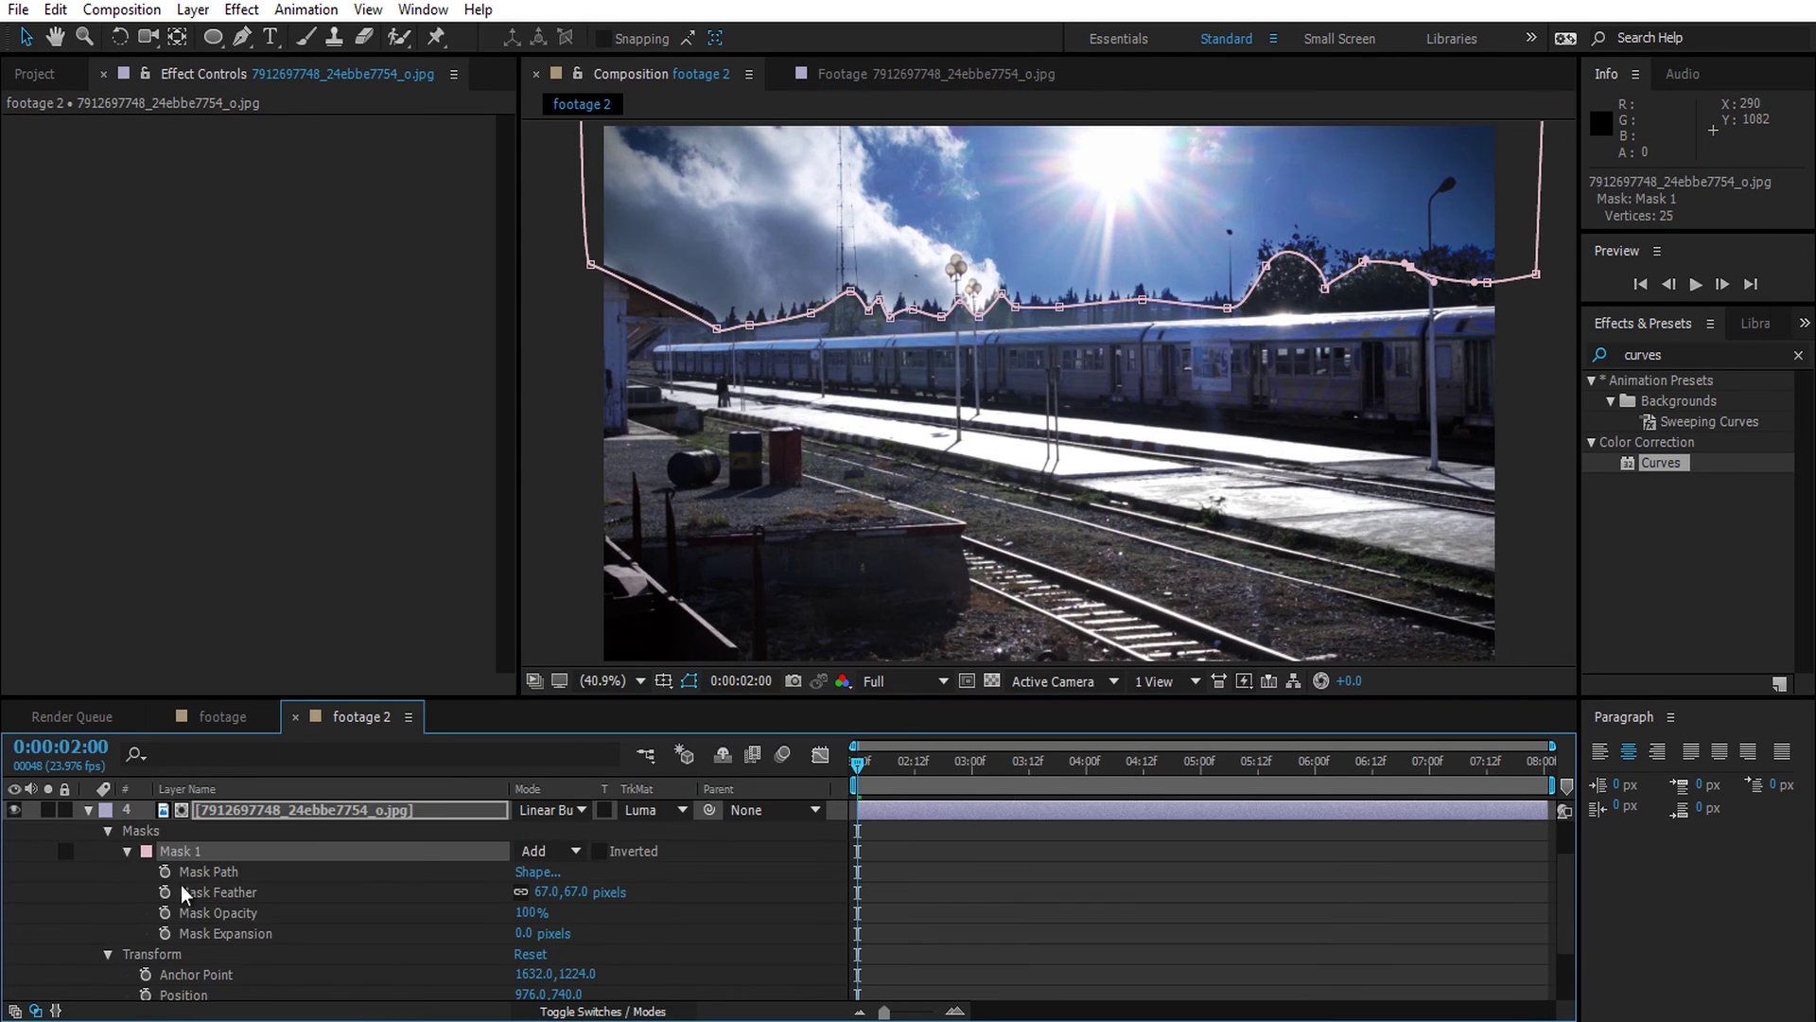
{"action": "left_click_drag", "start_coordinate": [569, 899], "coordinate": [641, 897]}
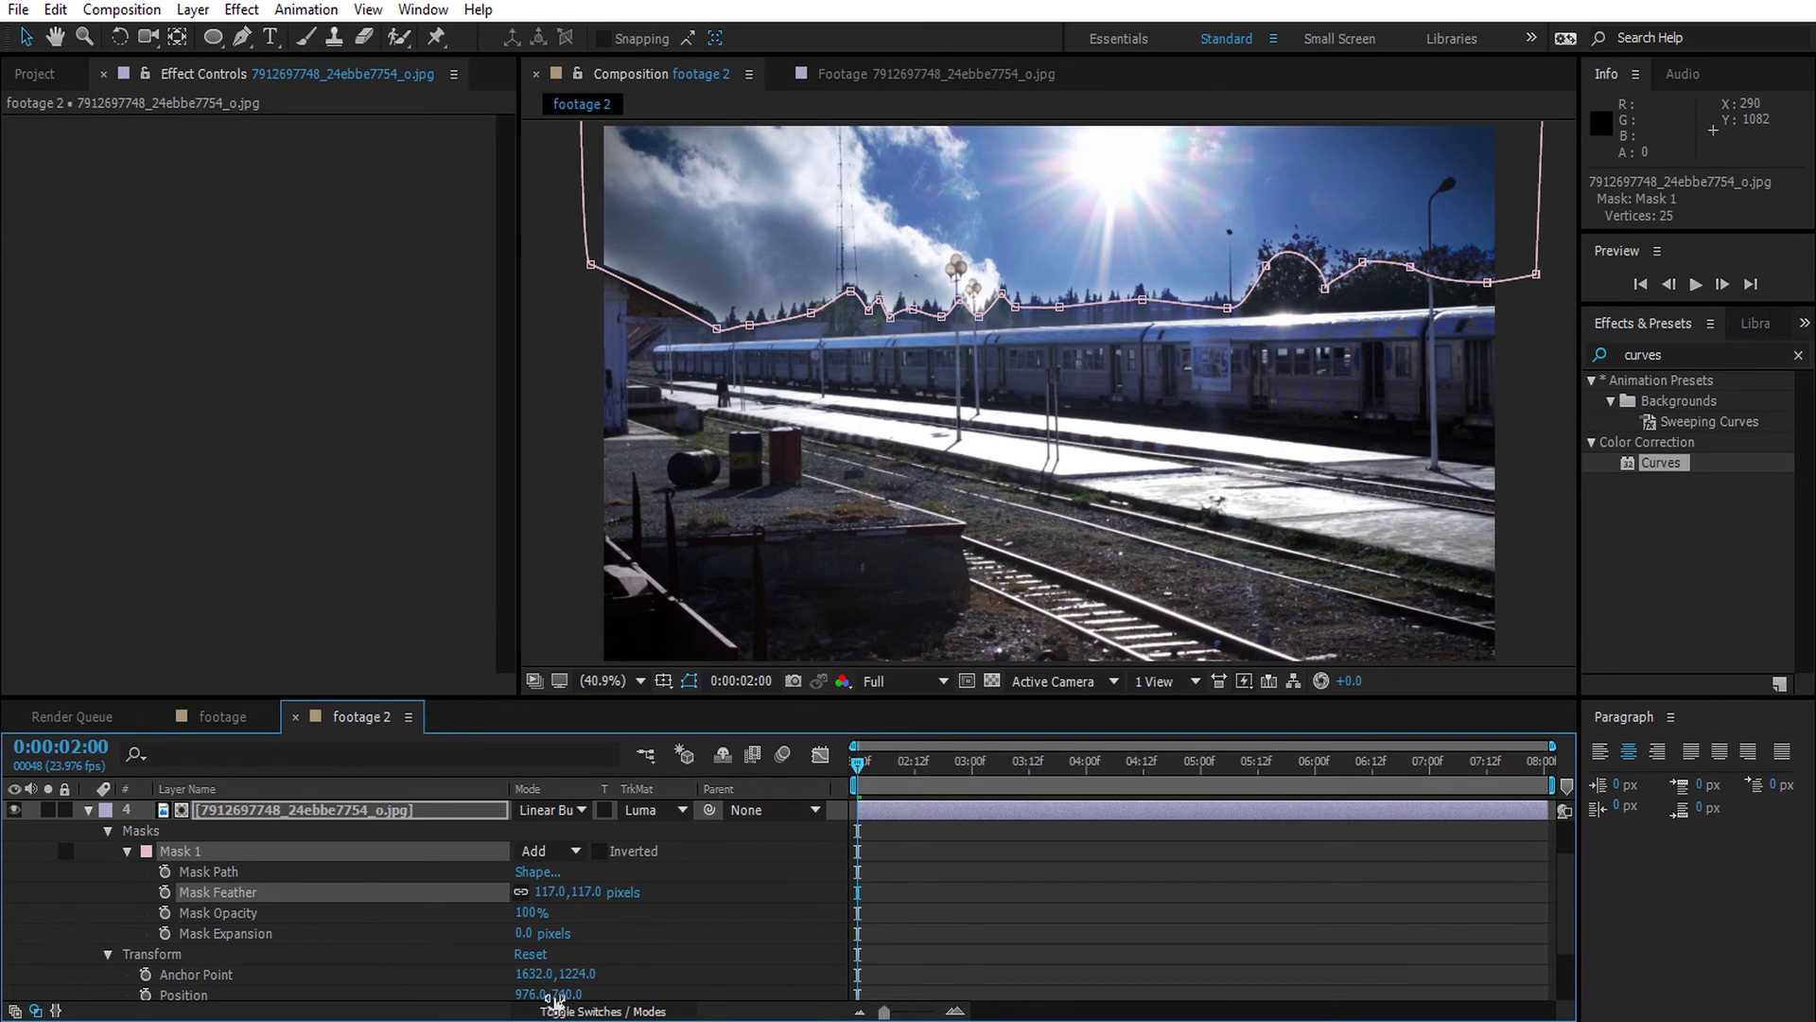
{"action": "left_click_drag", "start_coordinate": [518, 934], "coordinate": [540, 934]}
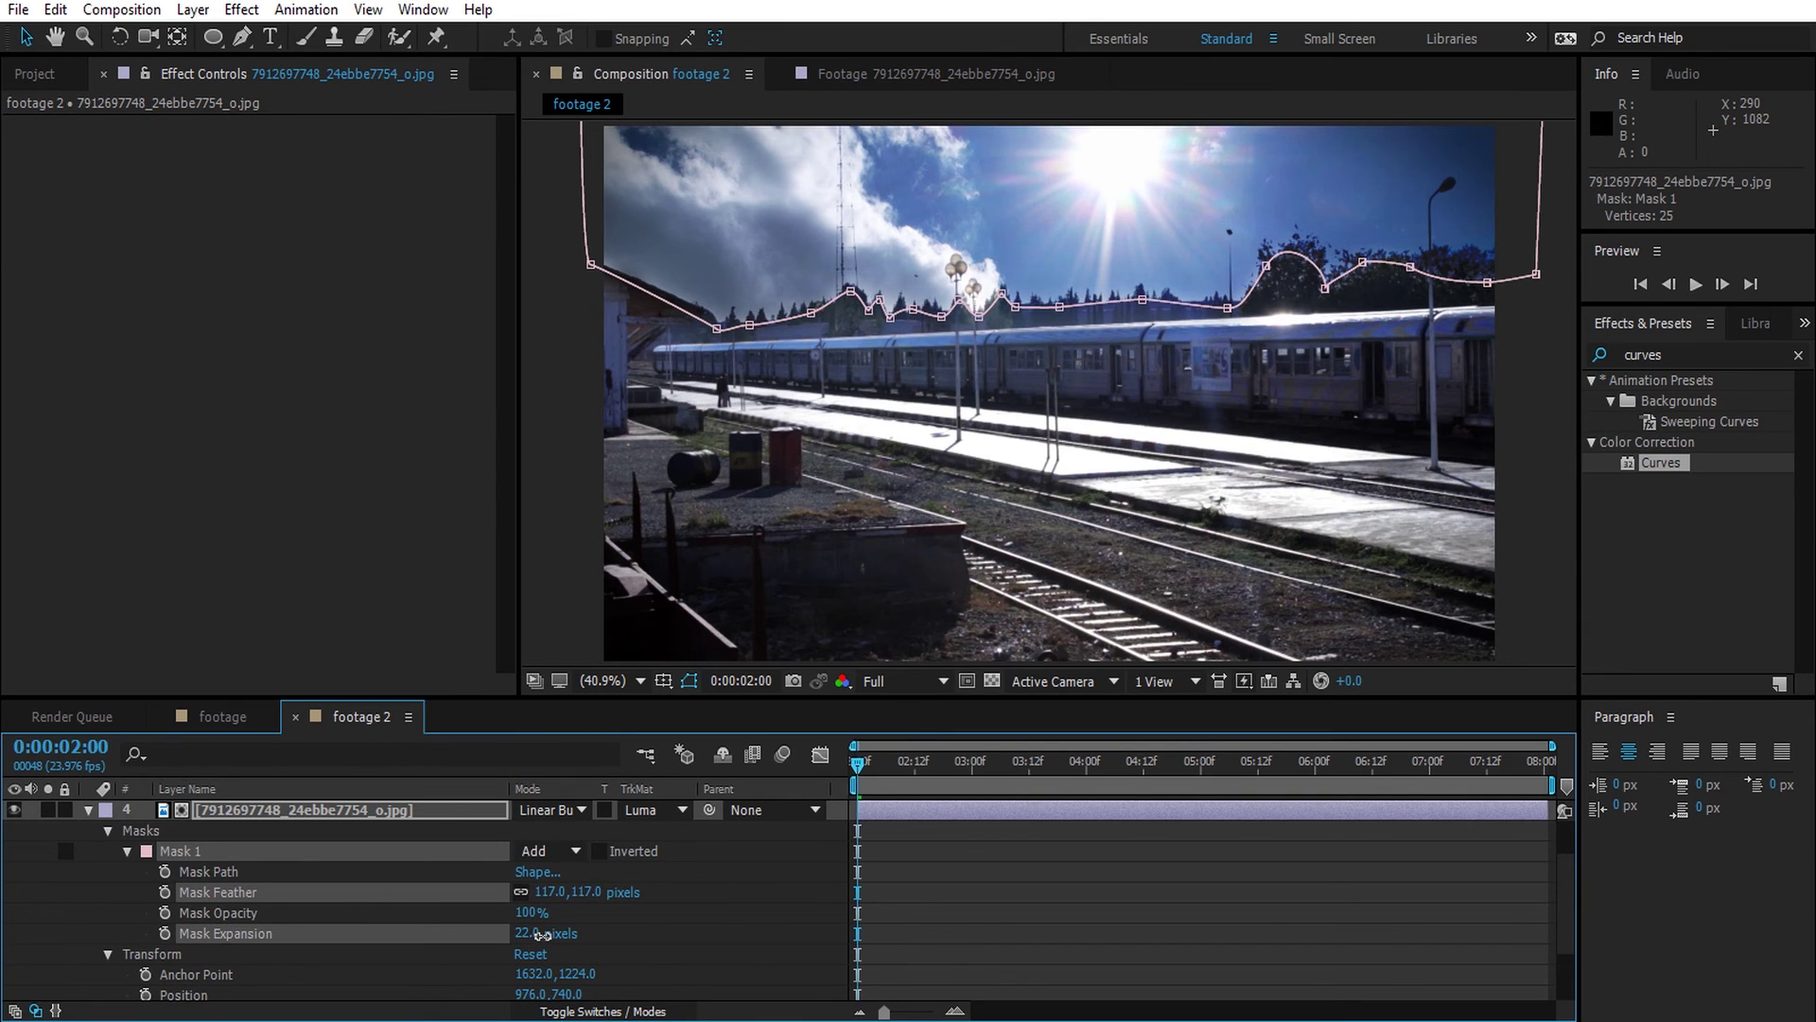
{"action": "left_click", "coordinate": [689, 680]}
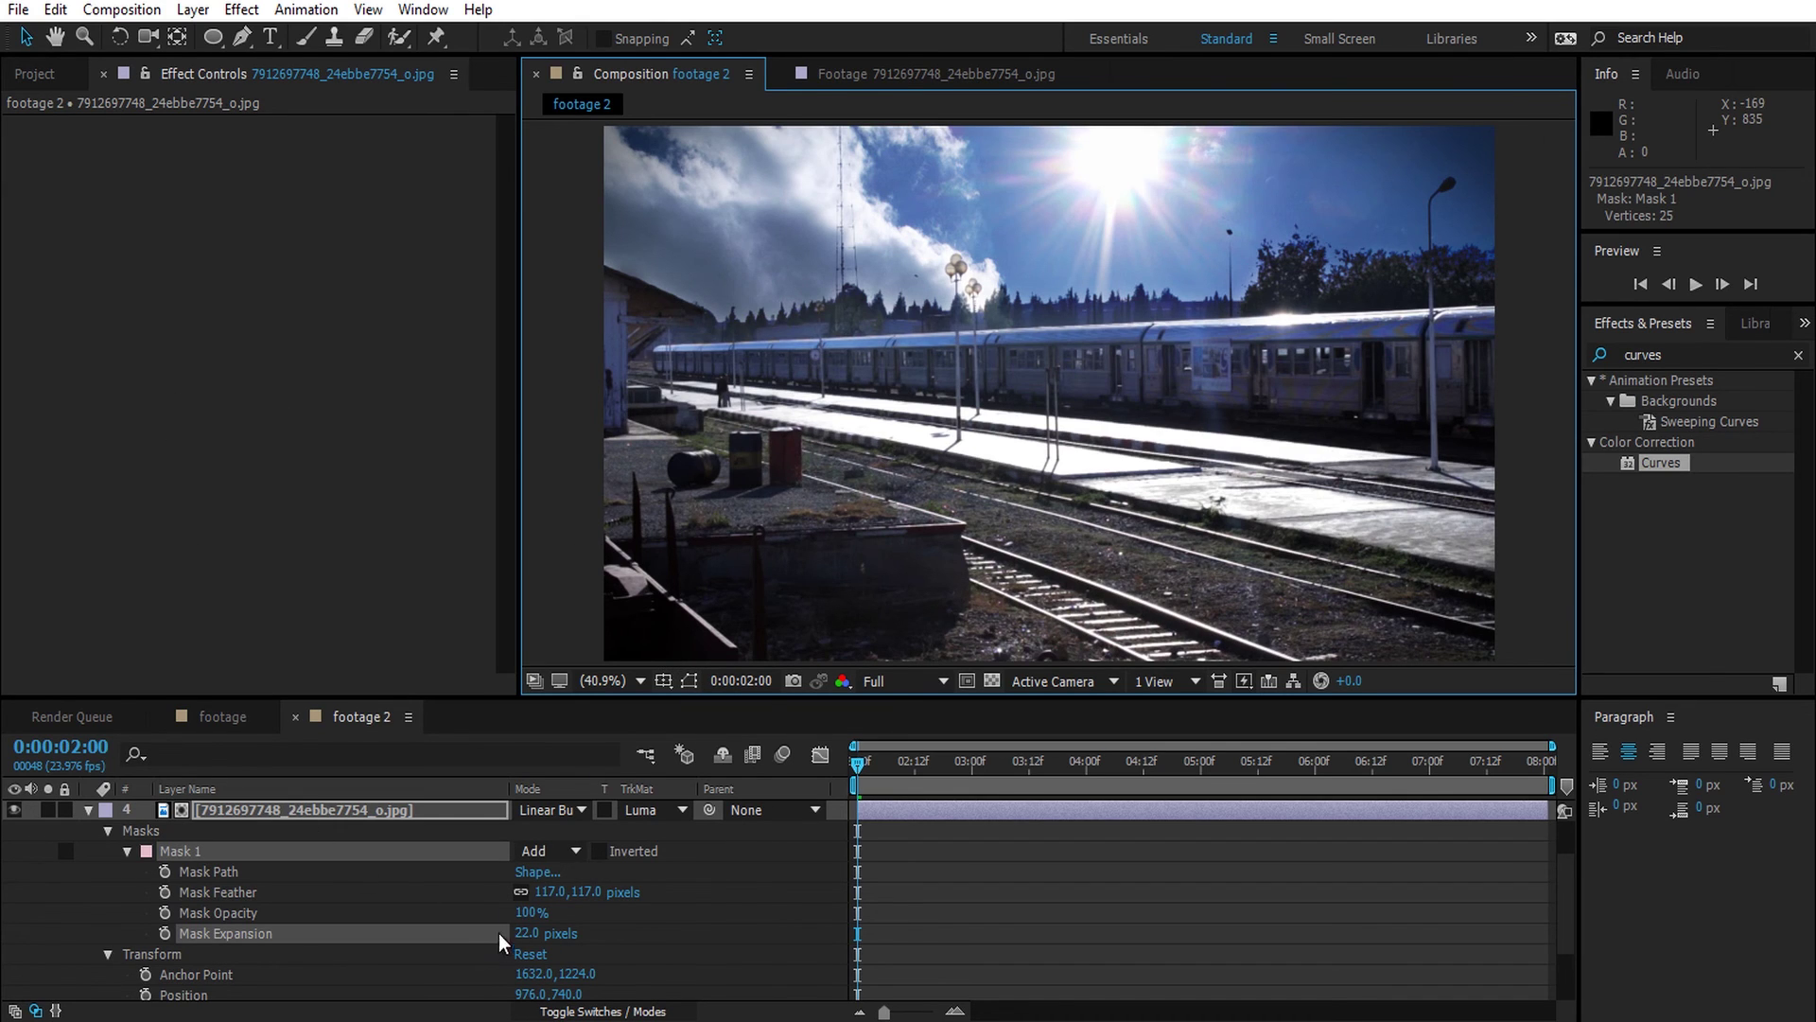
{"action": "left_click_drag", "start_coordinate": [521, 934], "coordinate": [515, 938]}
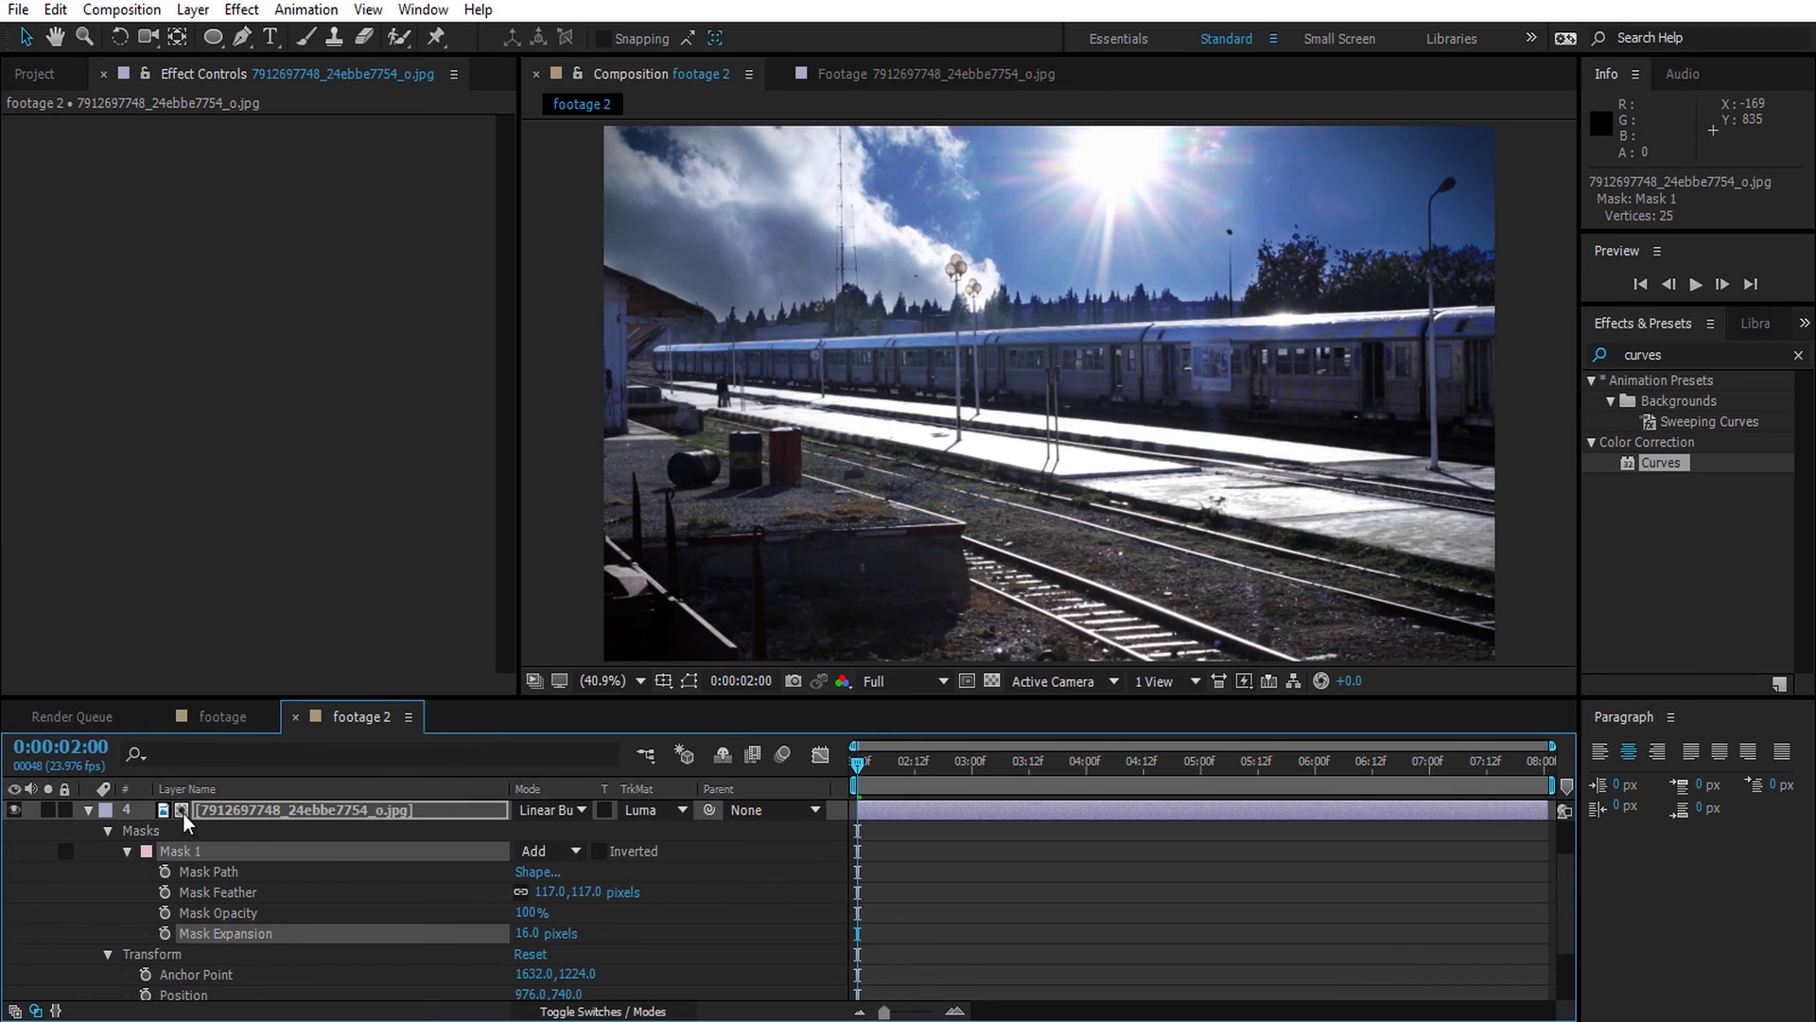
{"action": "left_click", "coordinate": [208, 812]}
- Collapse the sky layer, deselect all layers, and scrub forward to check later frames
{"action": "left_click", "coordinate": [87, 809]}
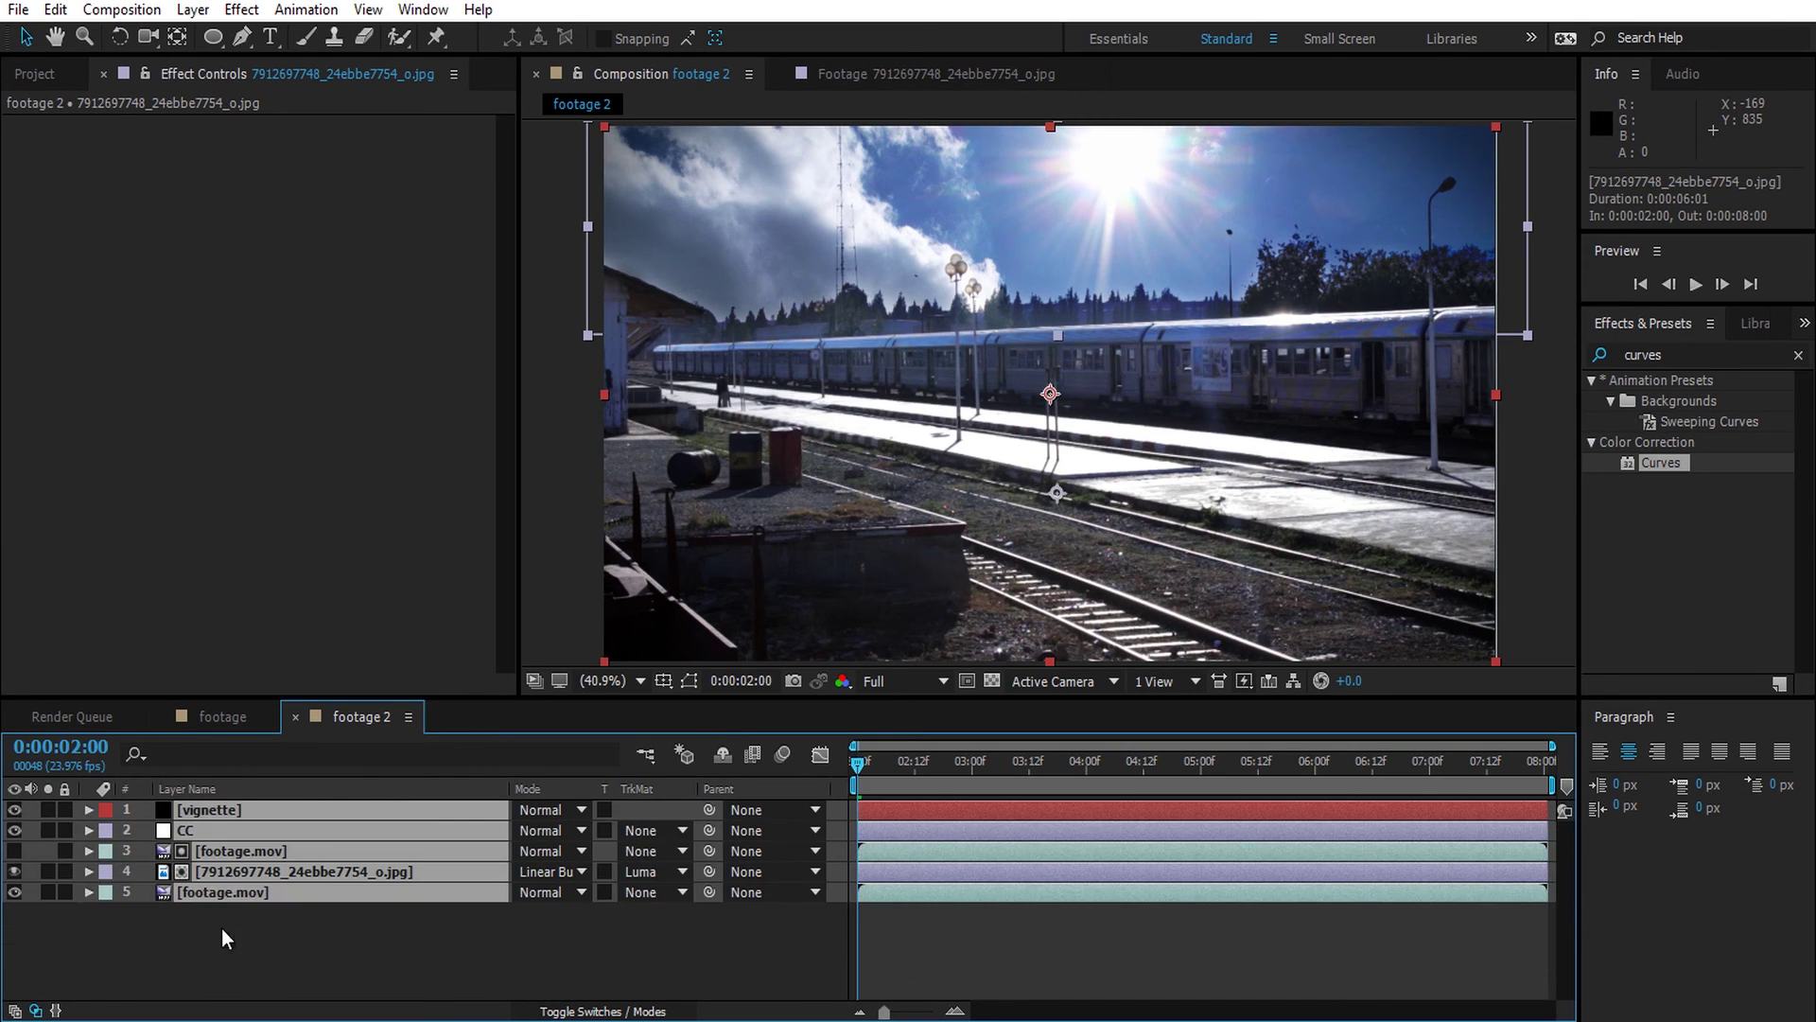
{"action": "left_click", "coordinate": [196, 912]}
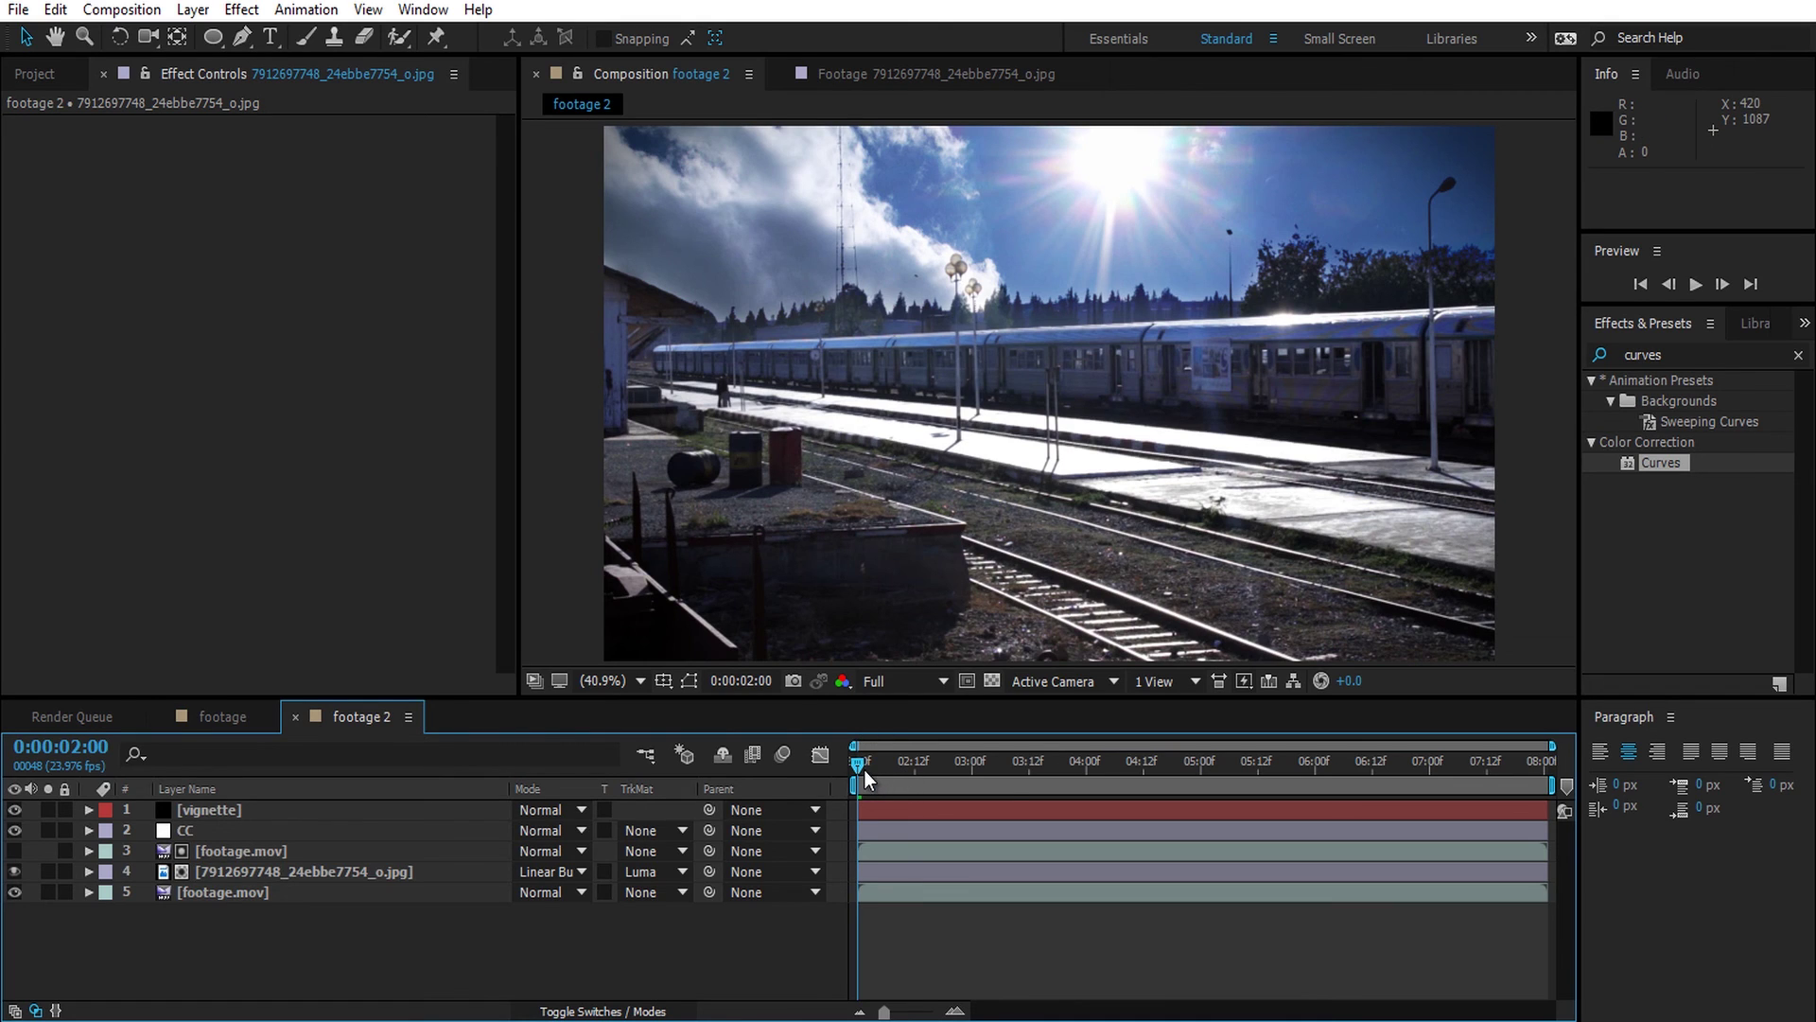
{"action": "left_click_drag", "start_coordinate": [863, 768], "coordinate": [992, 766]}
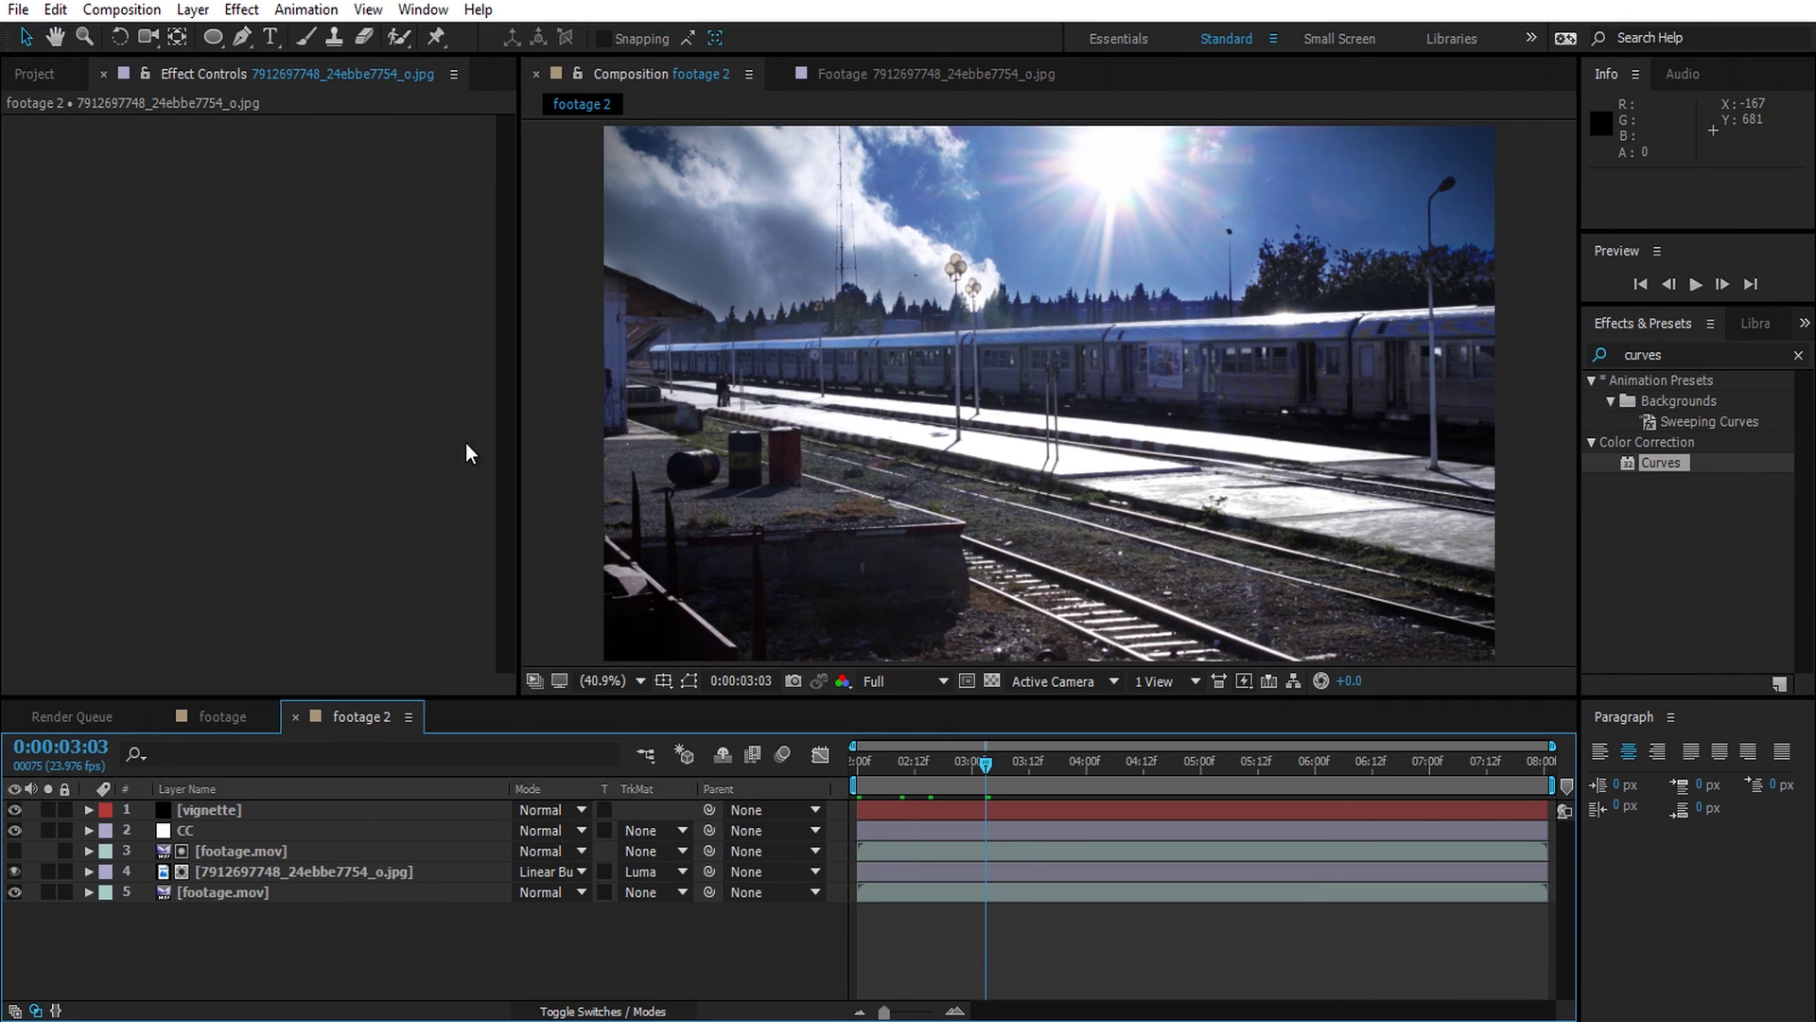
{"action": "left_click", "coordinate": [113, 10]}
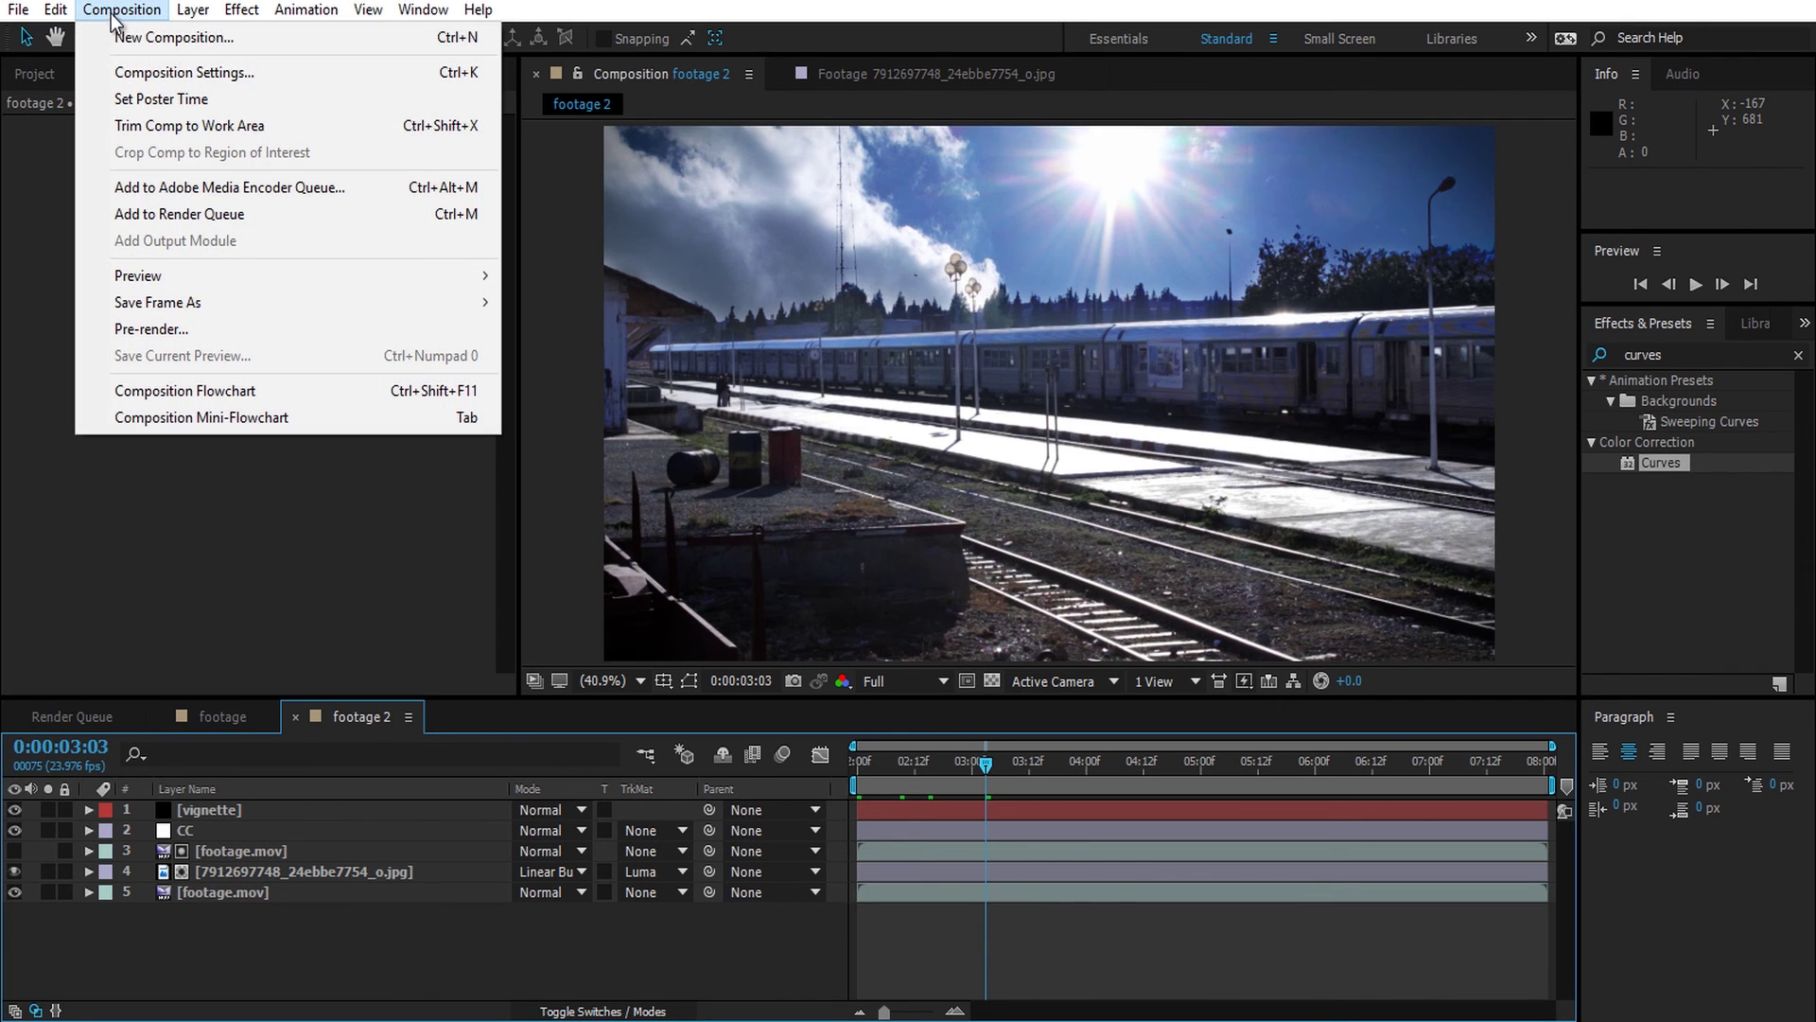
- Render footage 2 to footage 2.mov as QuickTime with audio output off
{"action": "left_click", "coordinate": [187, 212]}
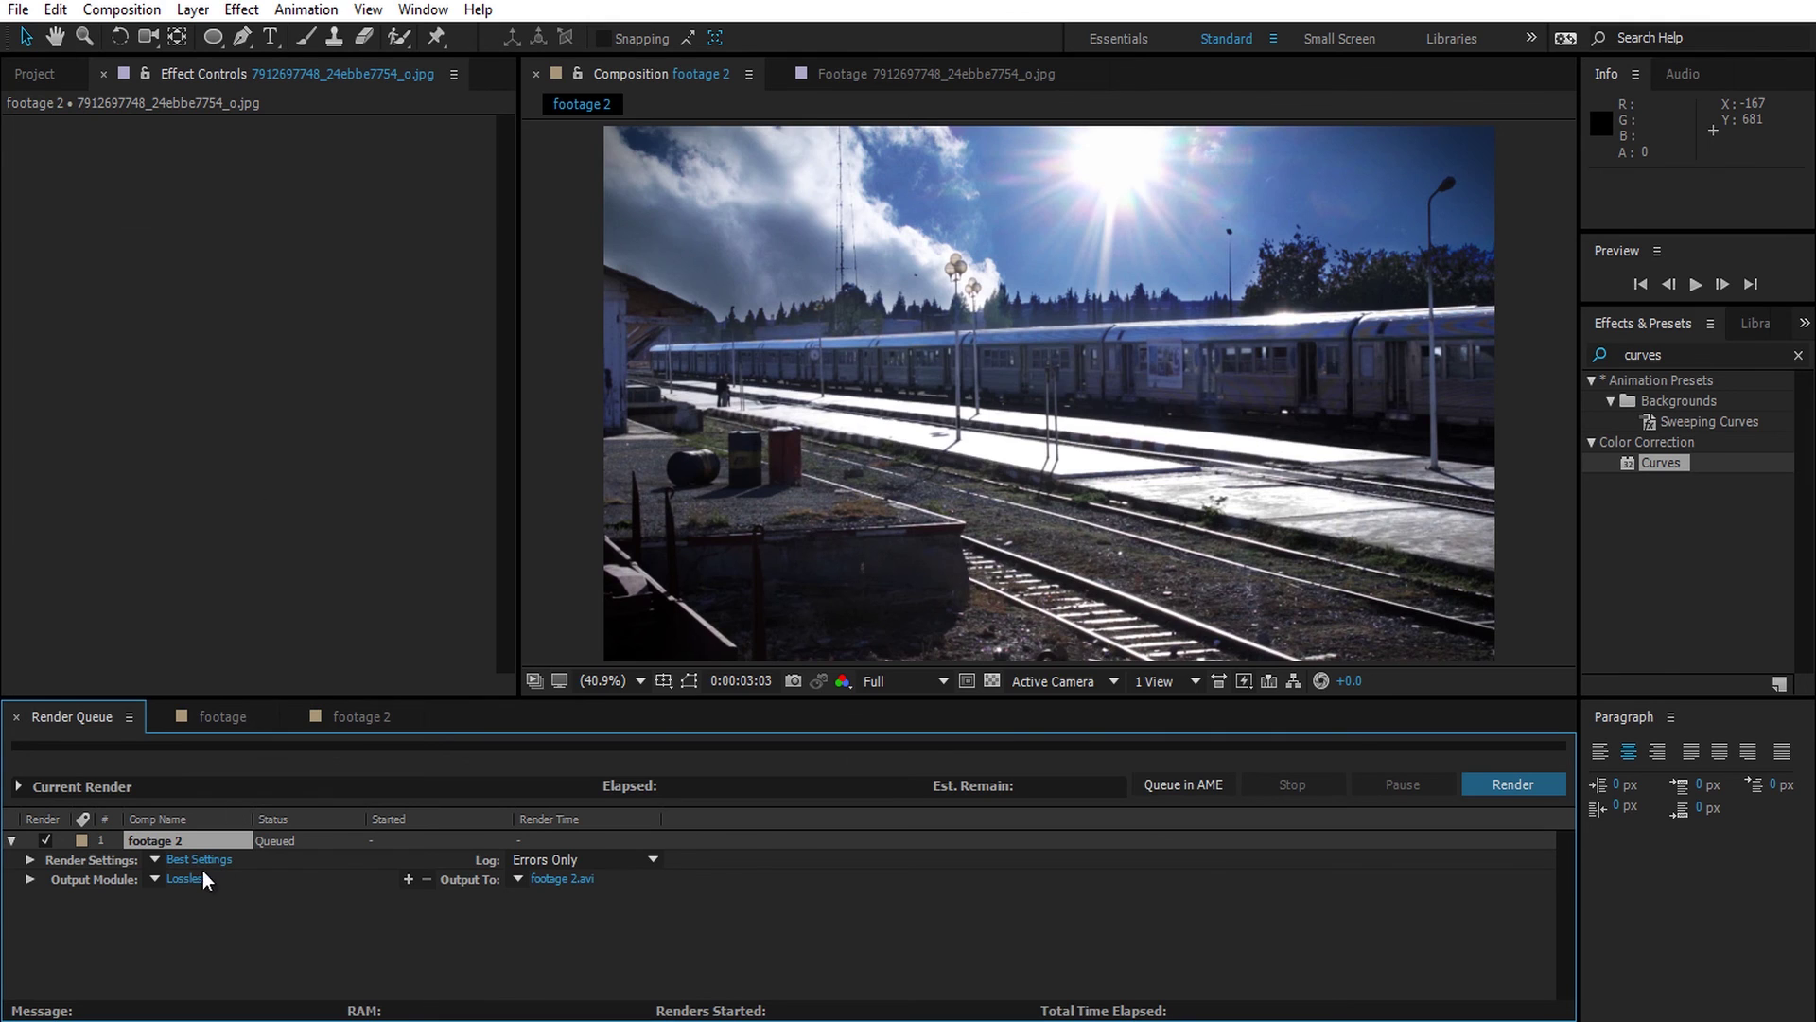
{"action": "left_click", "coordinate": [193, 878]}
{"action": "left_click", "coordinate": [847, 206]}
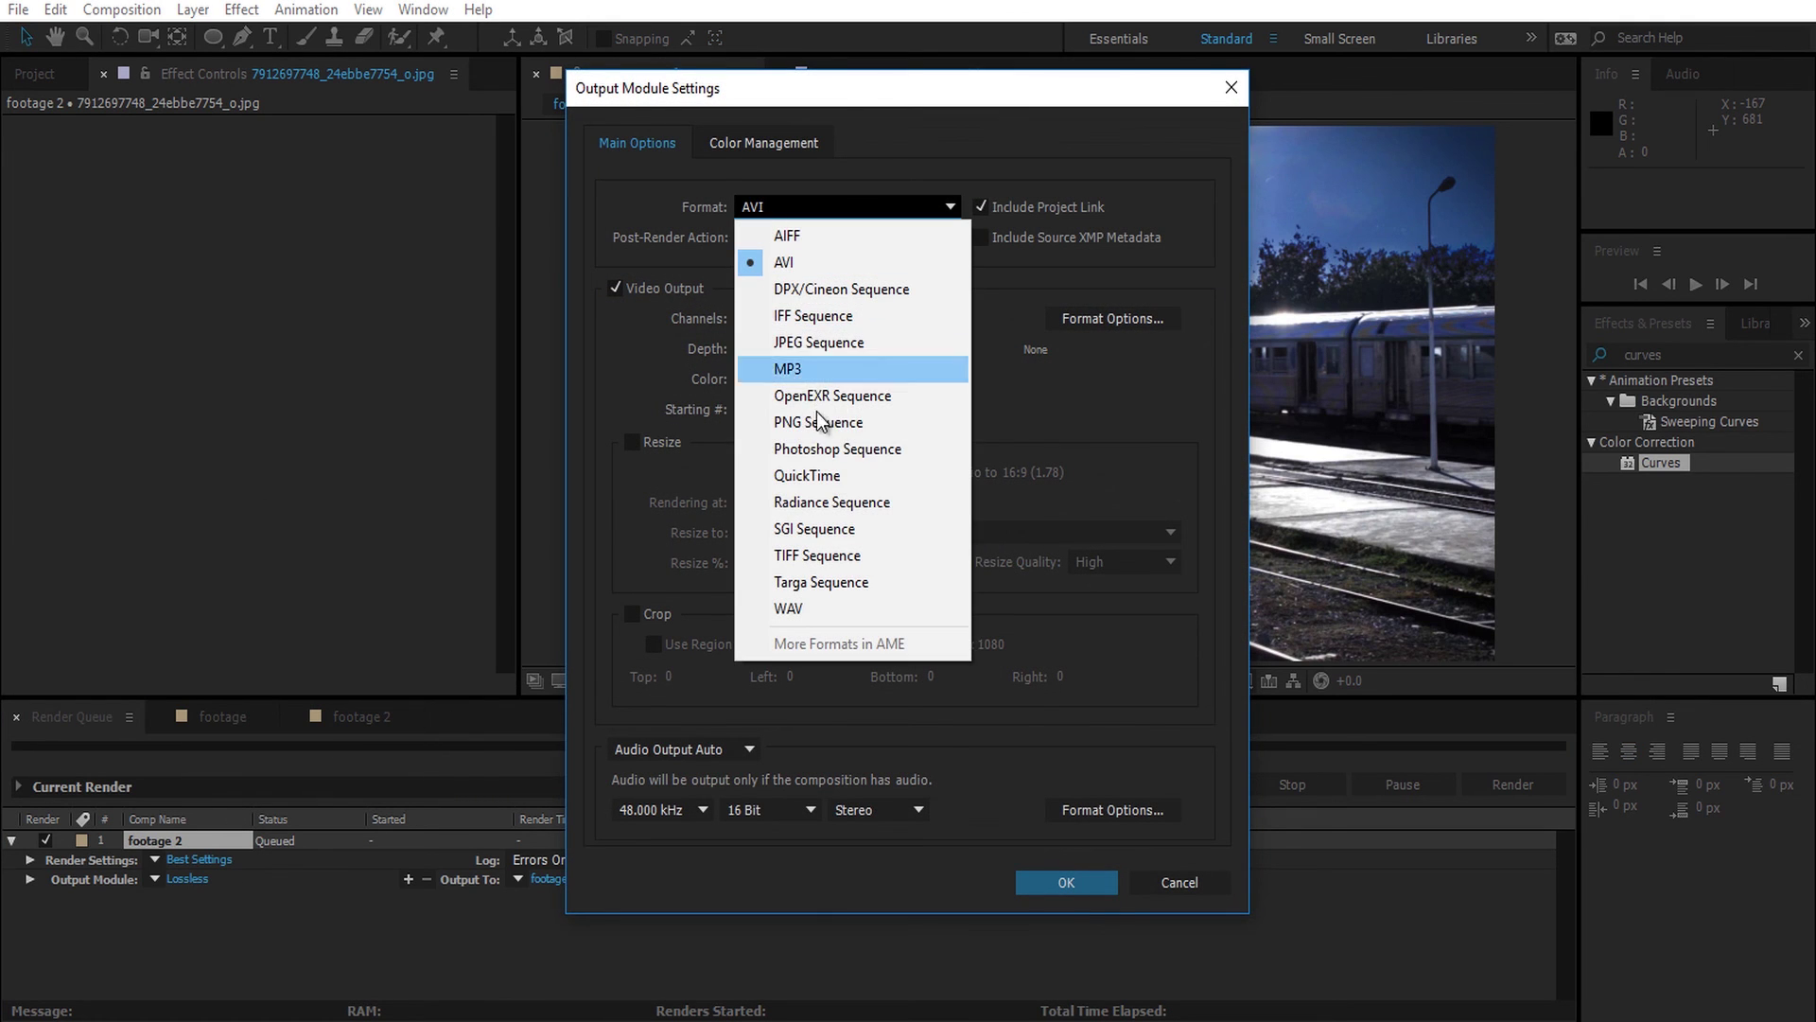
{"action": "left_click", "coordinate": [806, 475]}
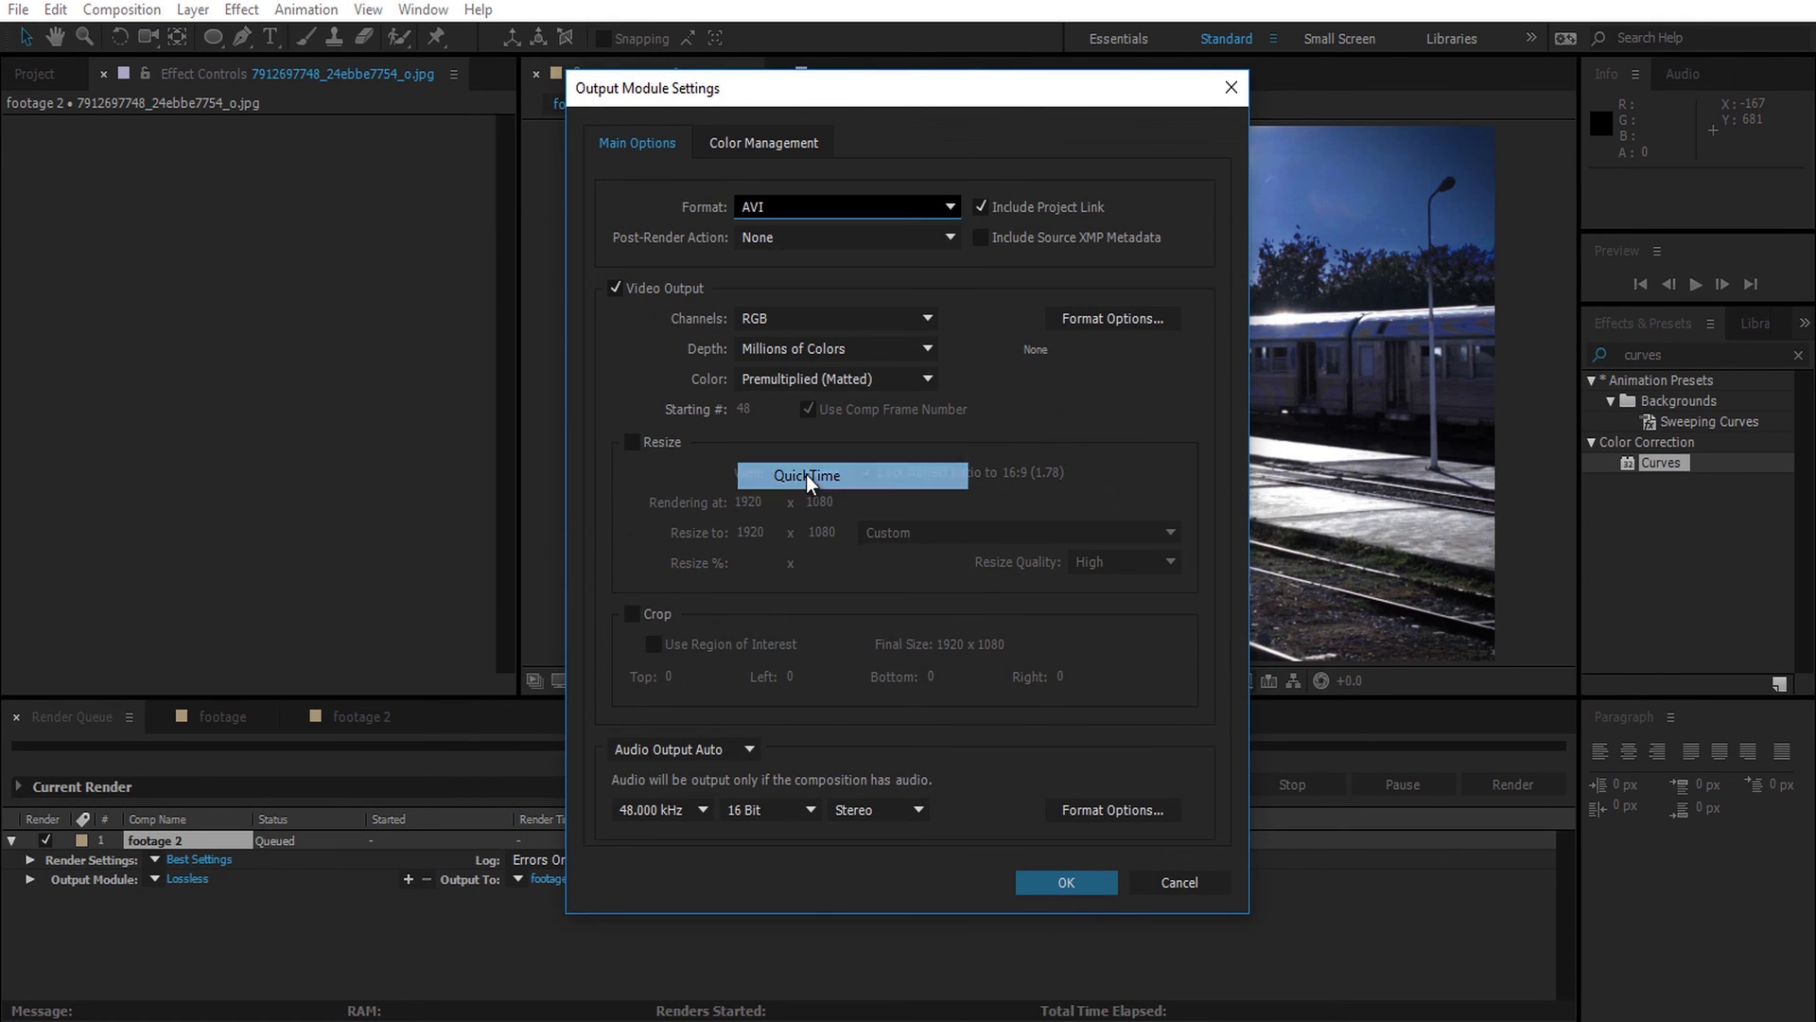
{"action": "left_click", "coordinate": [718, 755]}
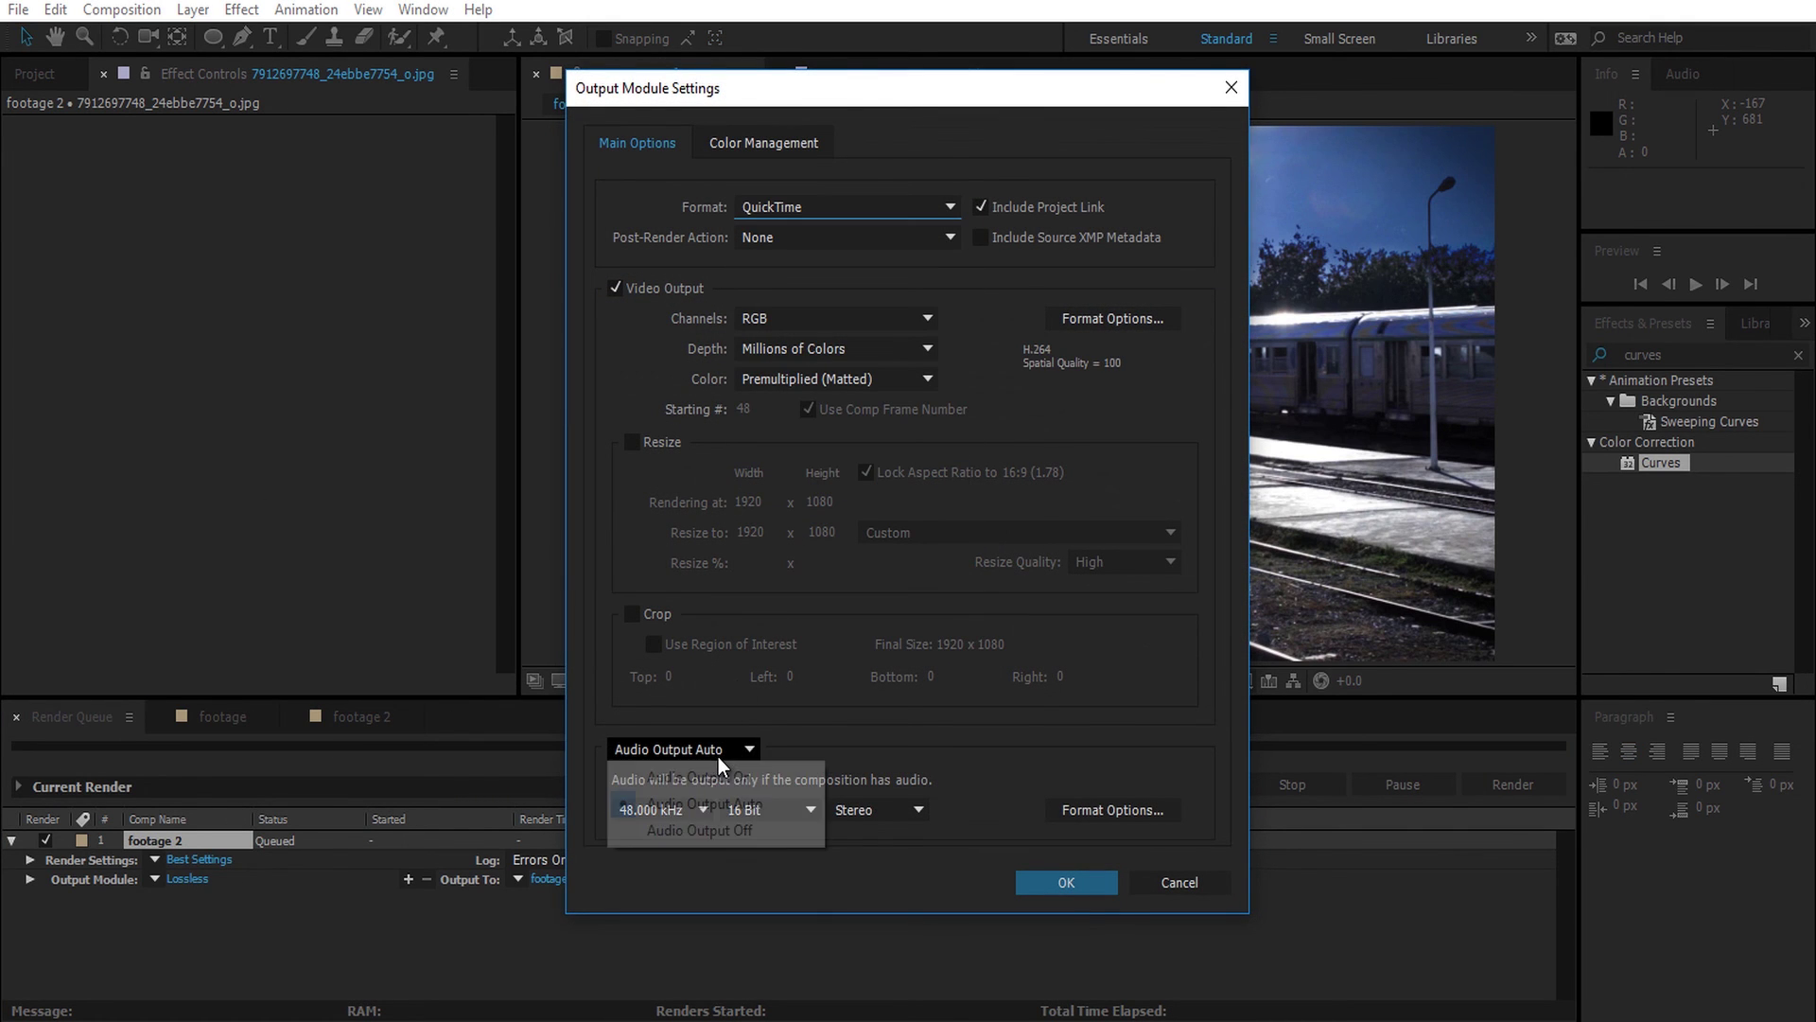
{"action": "left_click", "coordinate": [733, 832]}
{"action": "left_click", "coordinate": [1044, 880]}
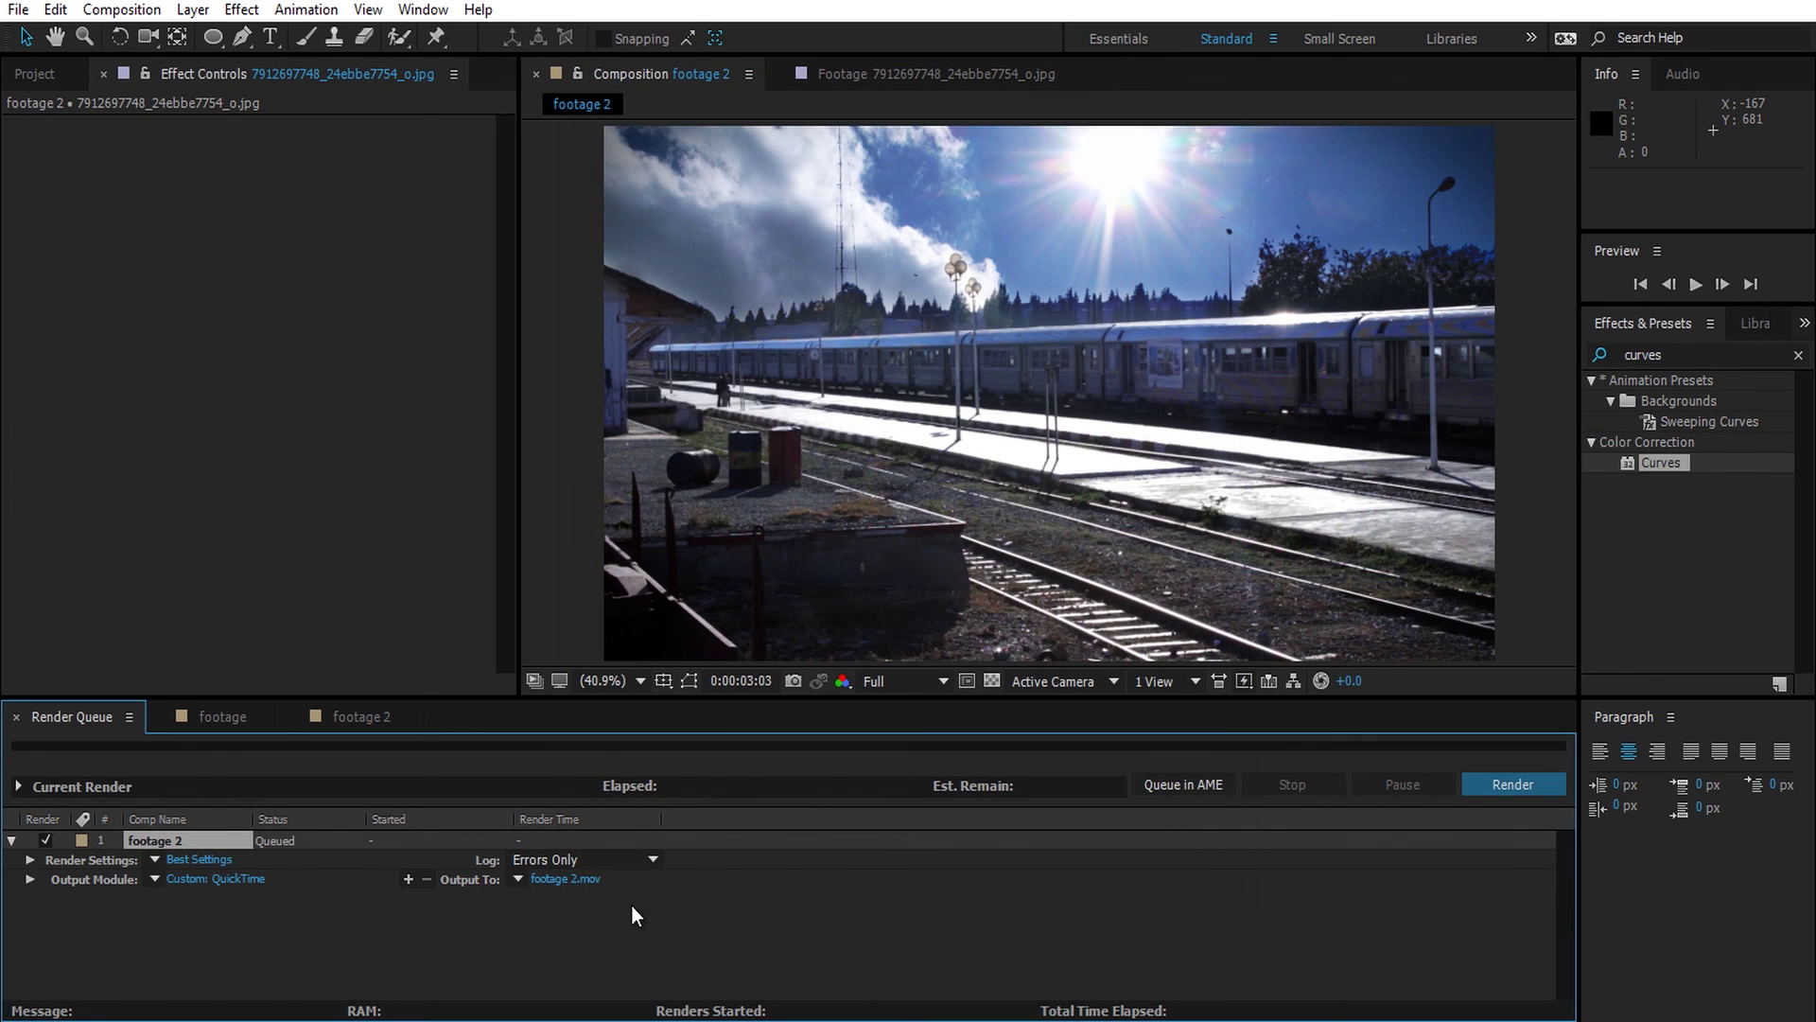
{"action": "left_click", "coordinate": [1517, 782]}
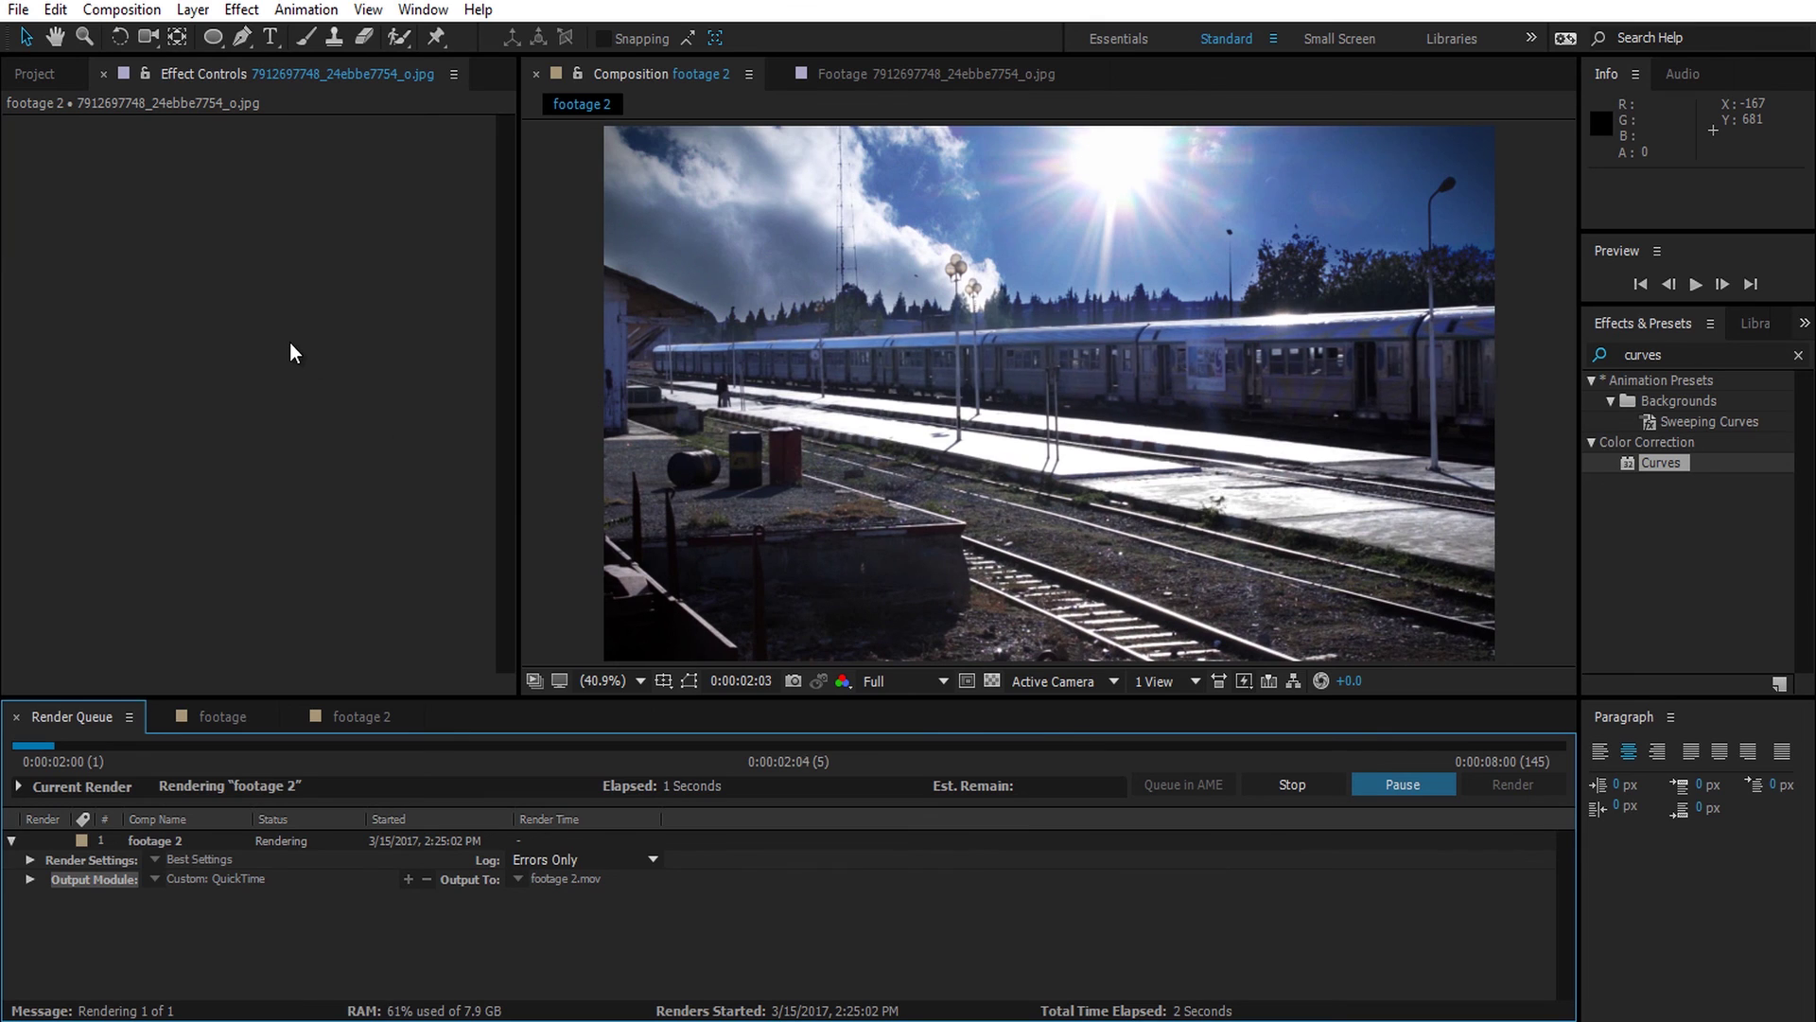